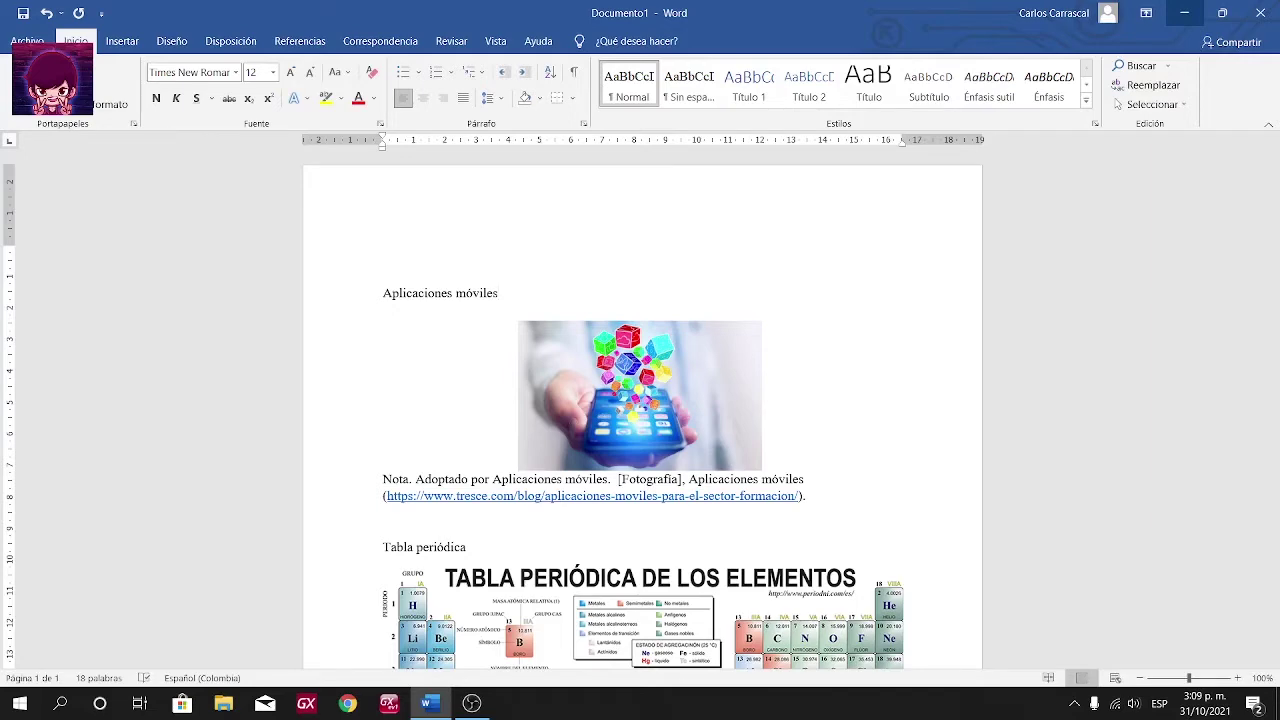
scroll(640, 400, "down", 1)
scroll(640, 400, "down", 4)
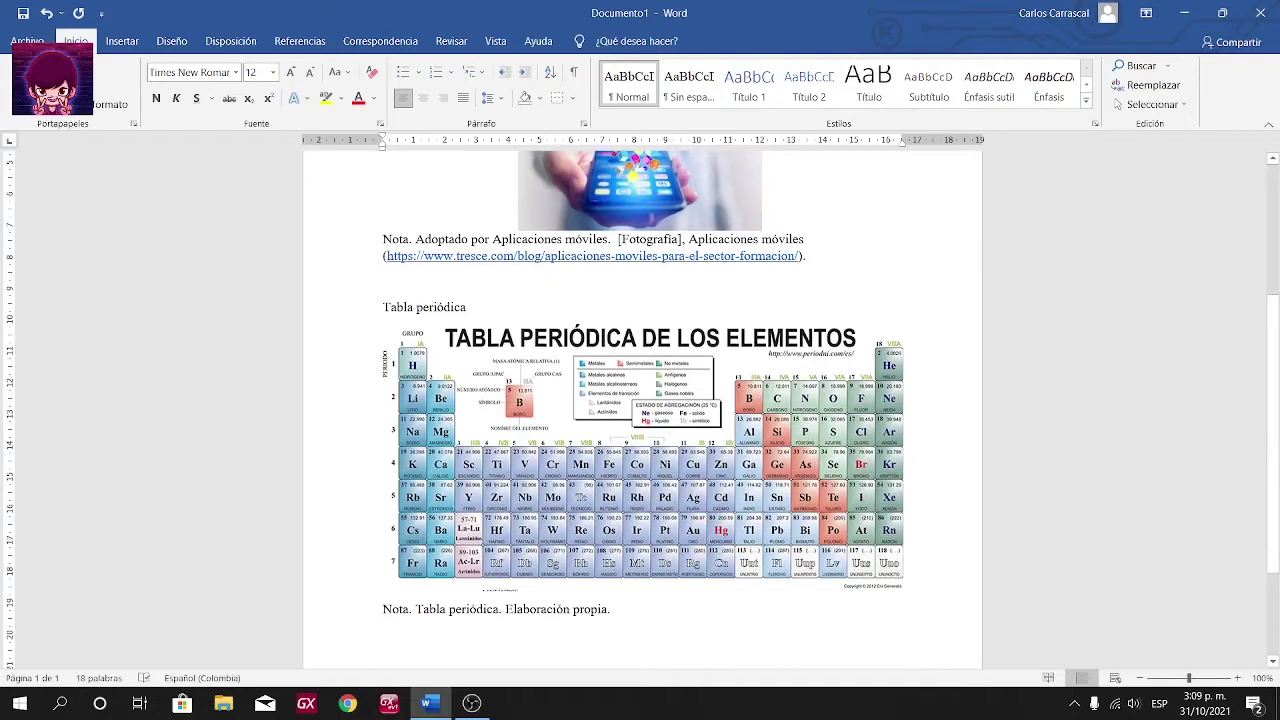
left_click(643, 457)
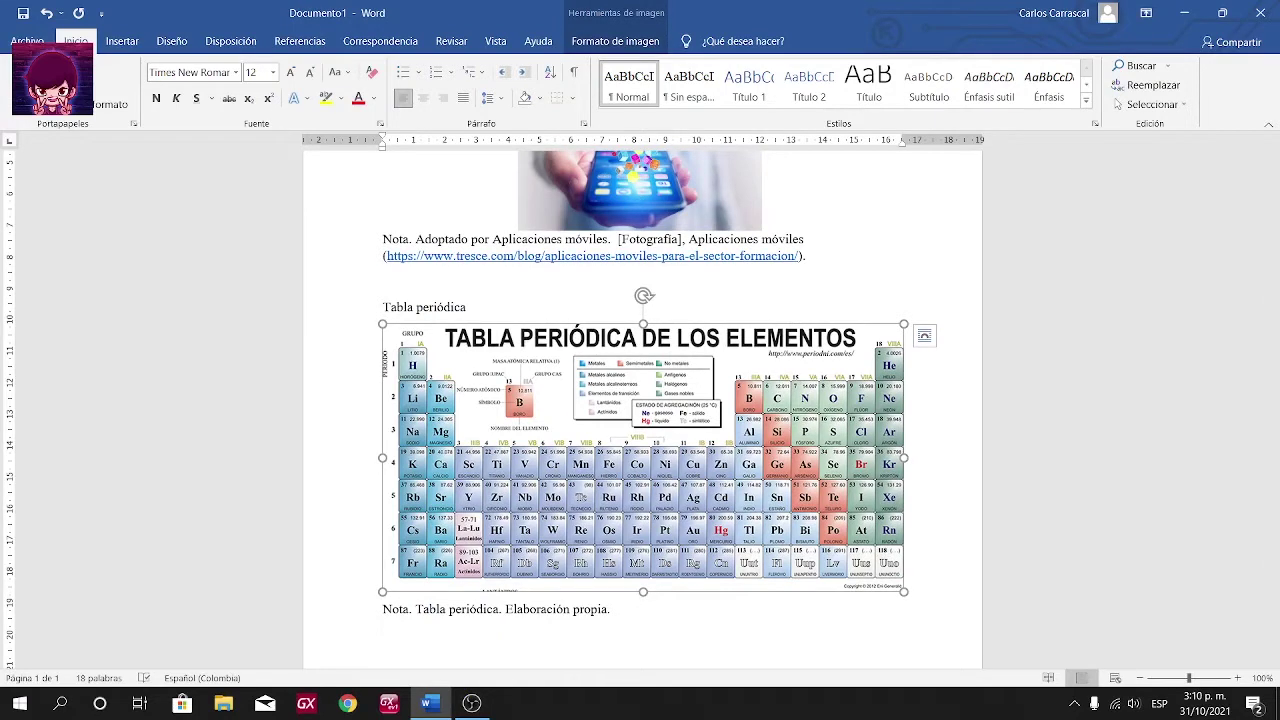
scroll(640, 400, "up", 3)
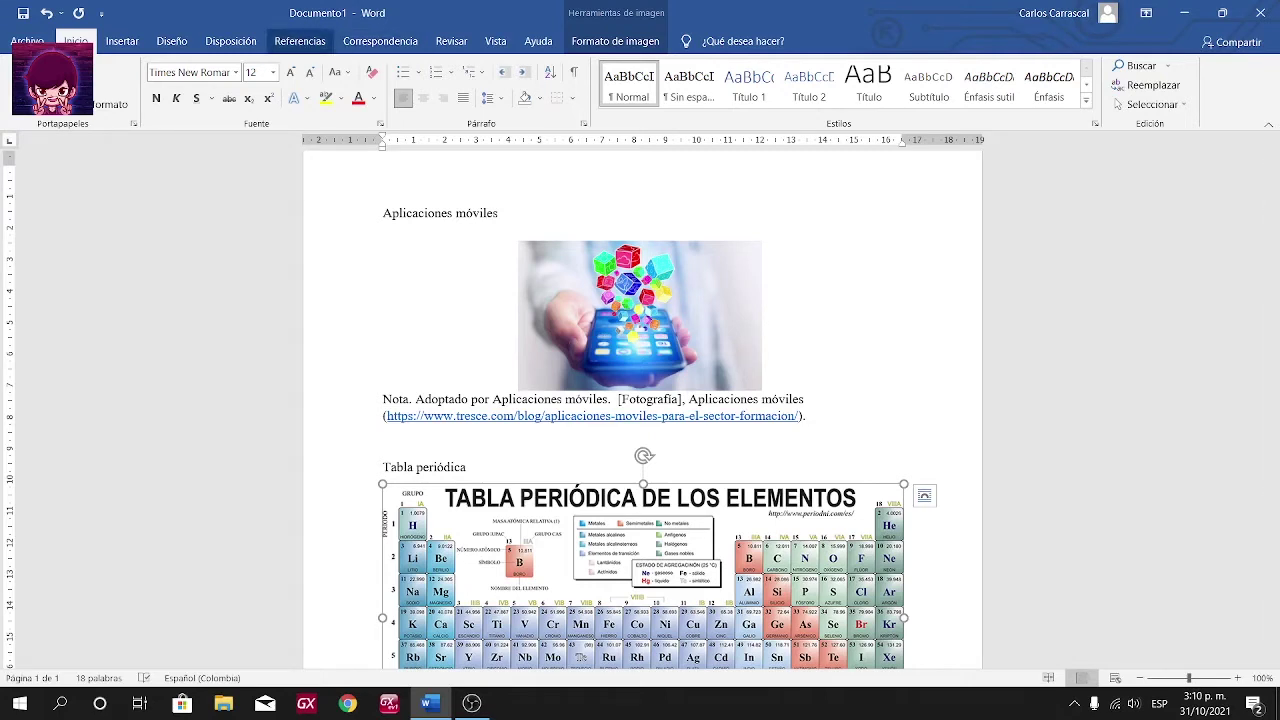
Delete the plain 'Aplicaciones móviles' heading text above the photo
left_click(300, 41)
left_click_drag(383, 170, 766, 392)
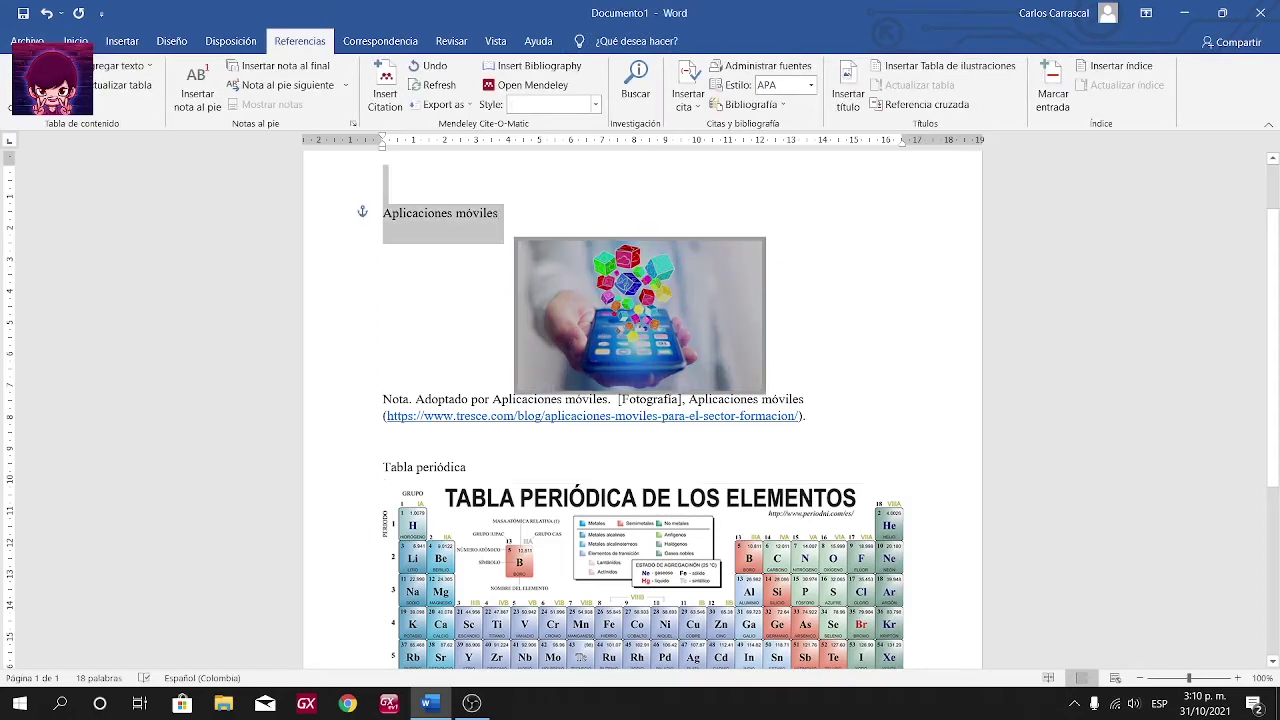
left_click_drag(500, 213, 766, 392)
left_click_drag(383, 213, 498, 213)
key("ctrl+c")
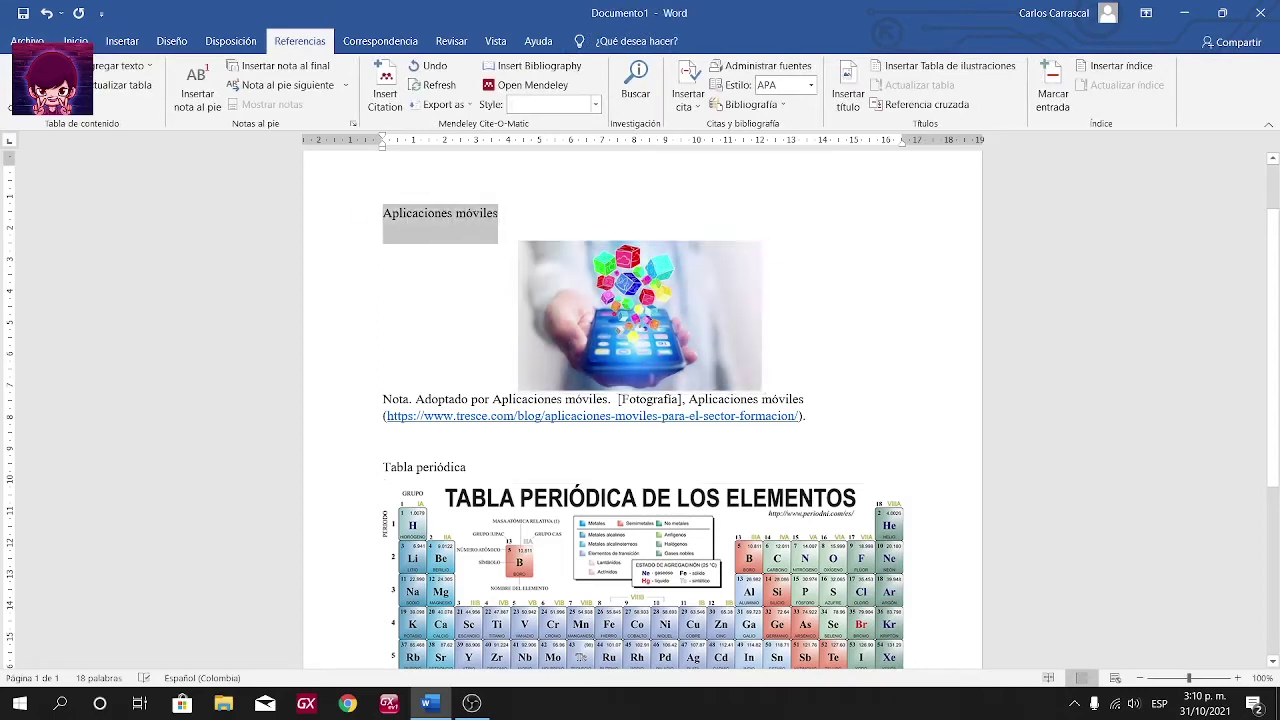
key("Delete")
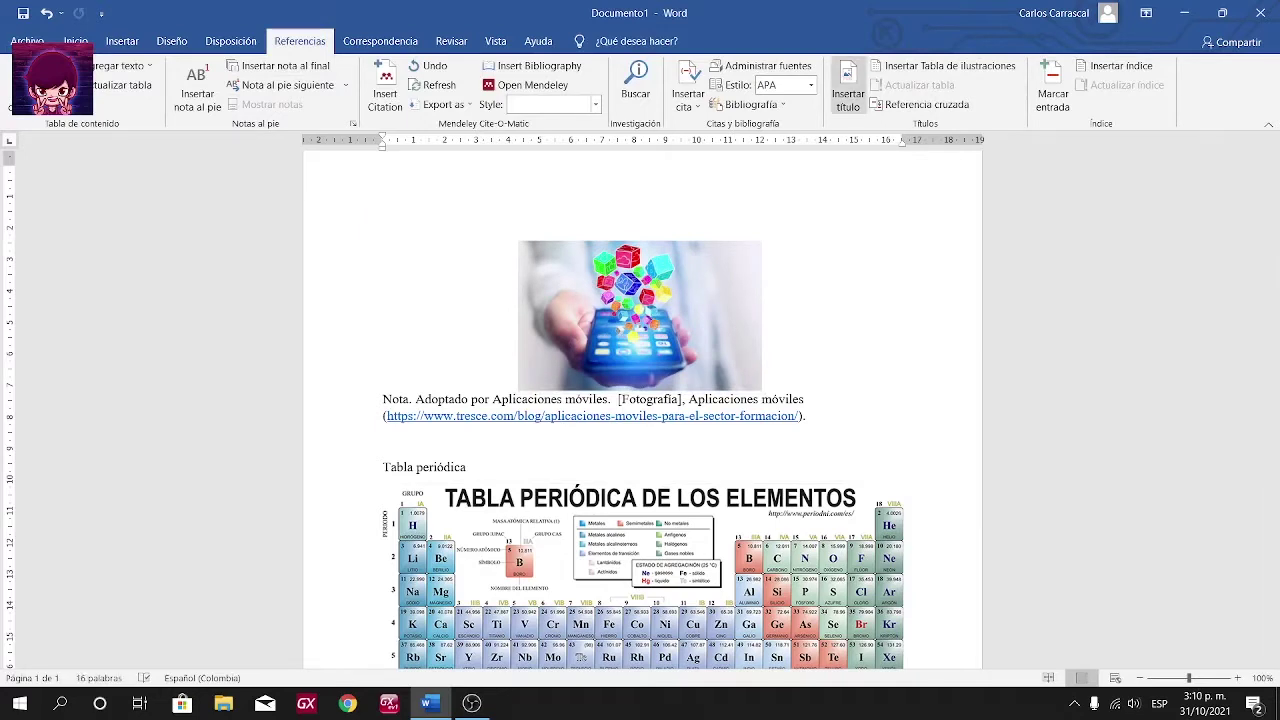
Insert the numbered caption 'Ilustración 1. Aplicaciones móviles' above the photo
left_click(848, 95)
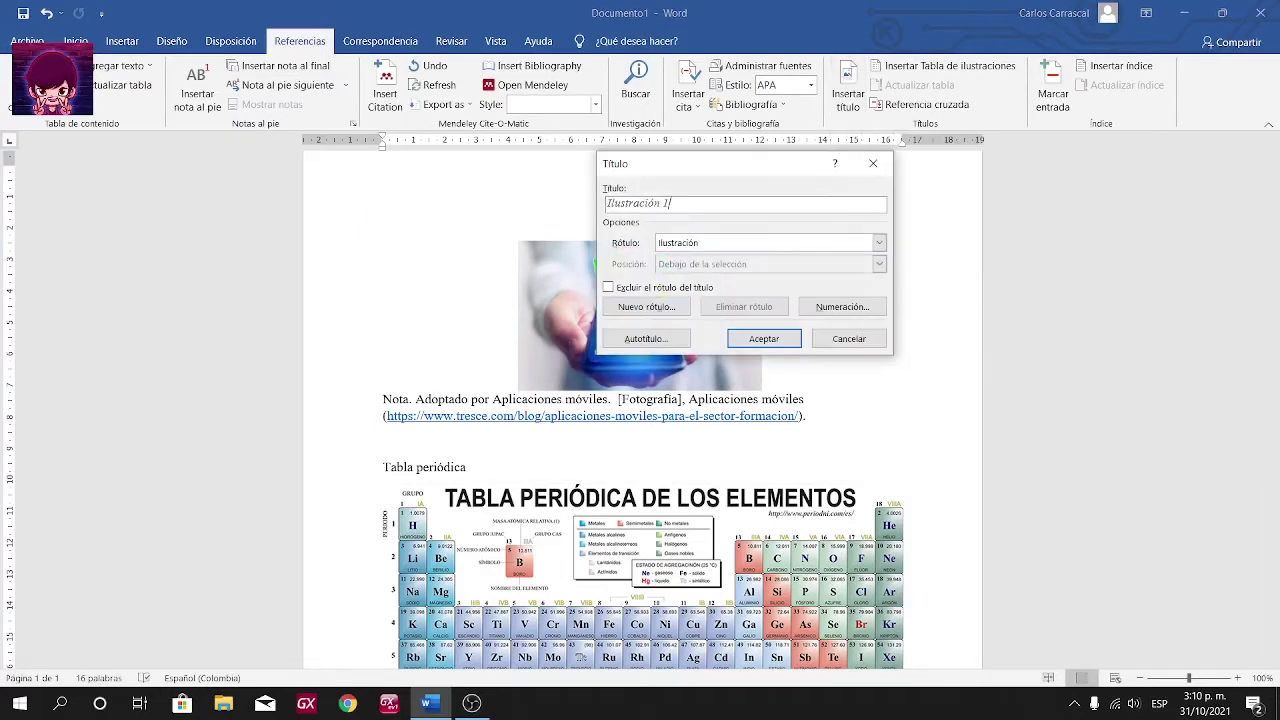
type(".")
key("ctrl+v")
key("Return")
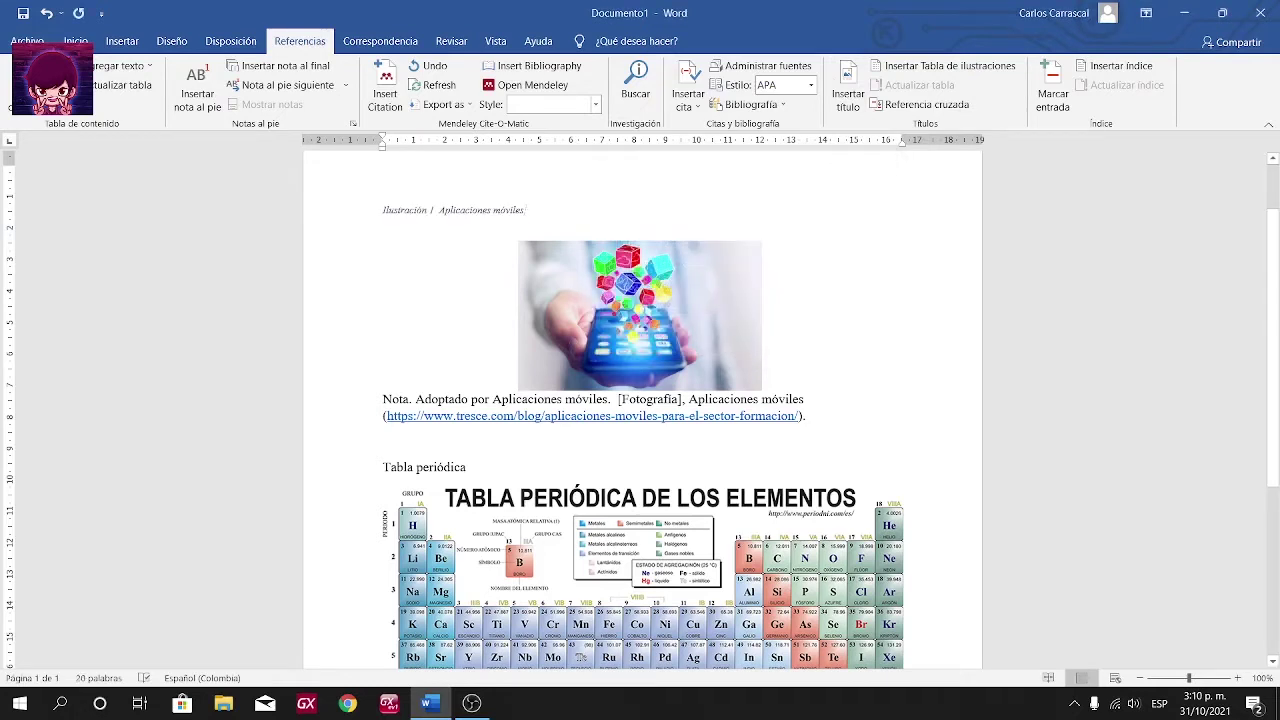
Reopen the caption dialog, check the Rótulo label options, keep Ilustración and cancel
key("alt+s")
type("p")
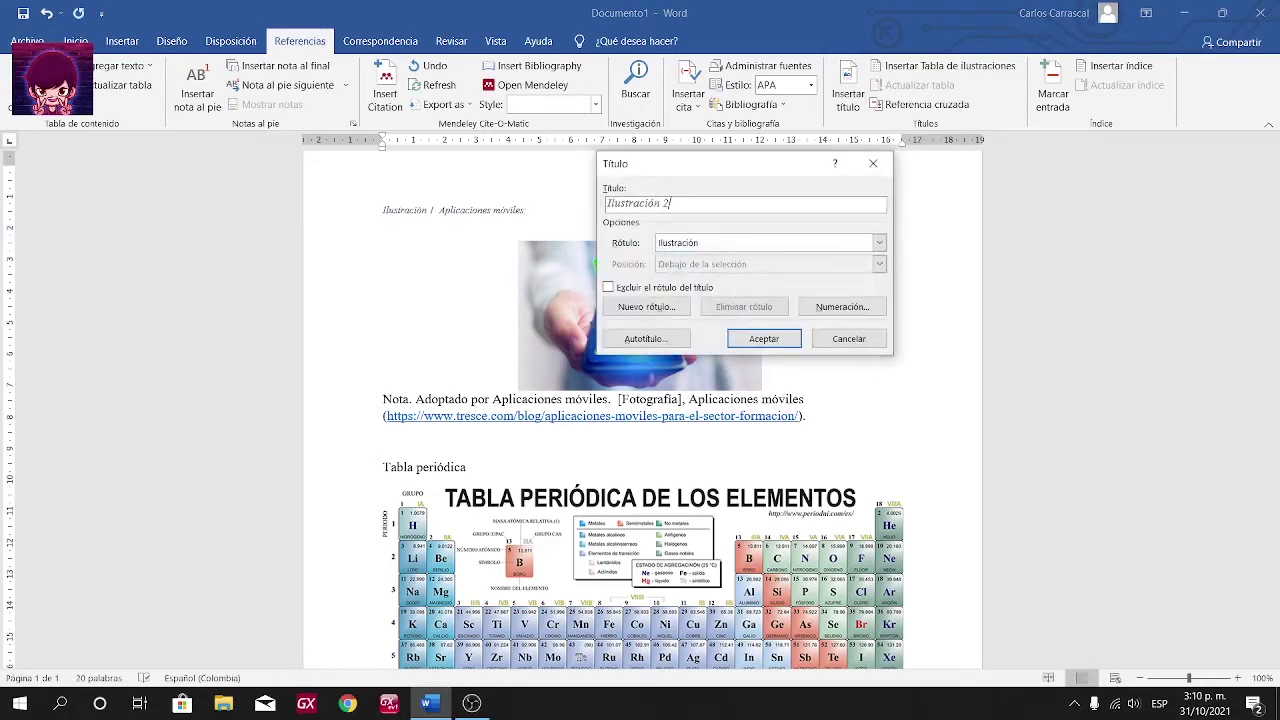
type(".mmmmmmmm")
left_click(879, 243)
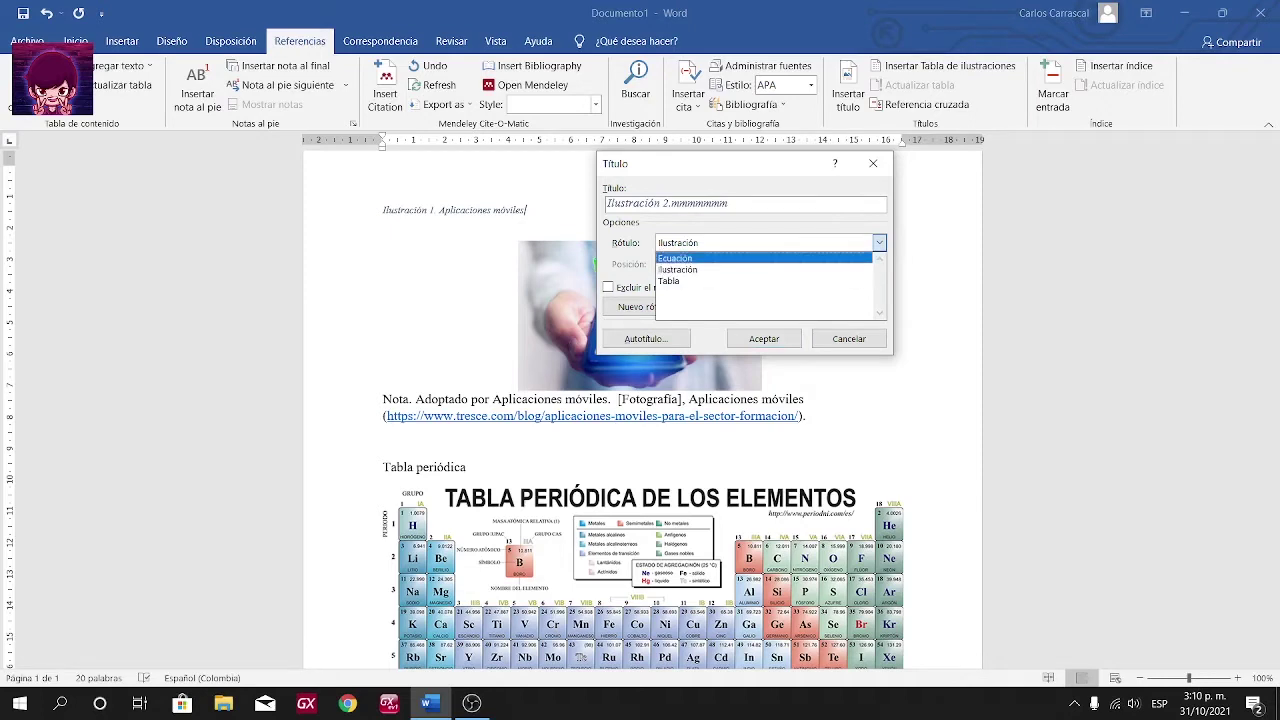
key("Escape")
key("alt+Down")
key("Escape")
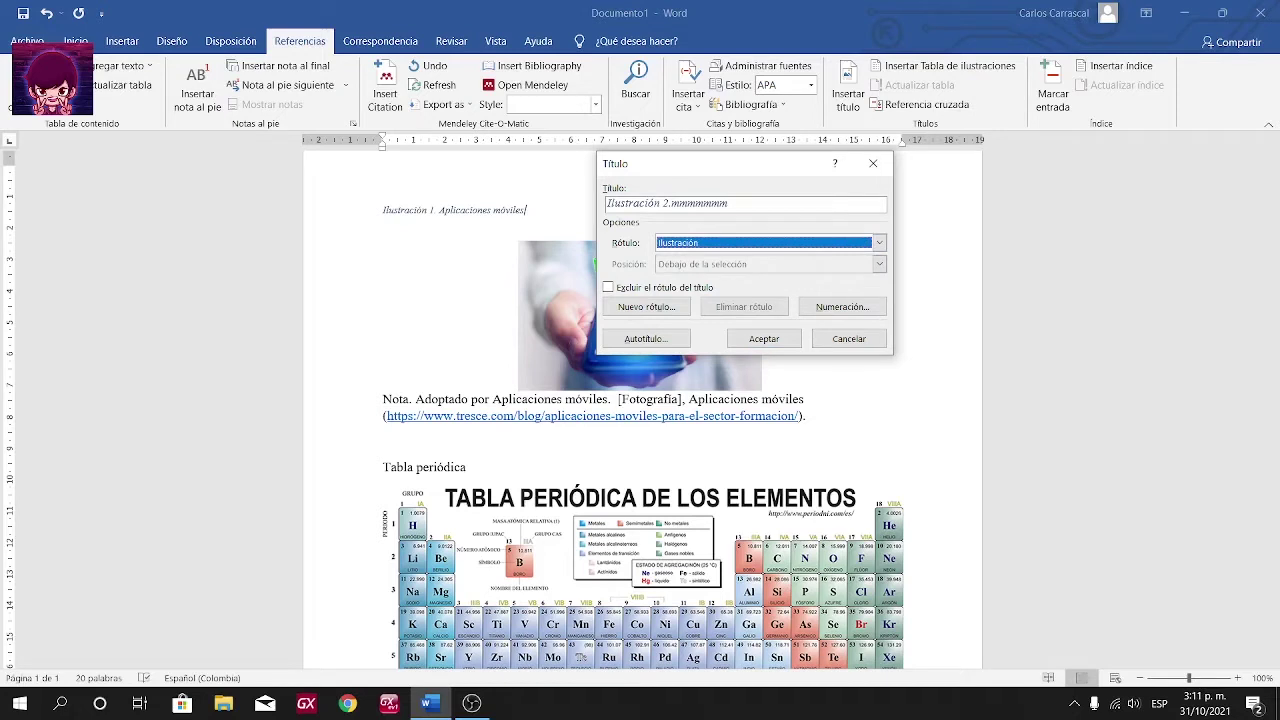
left_click(848, 338)
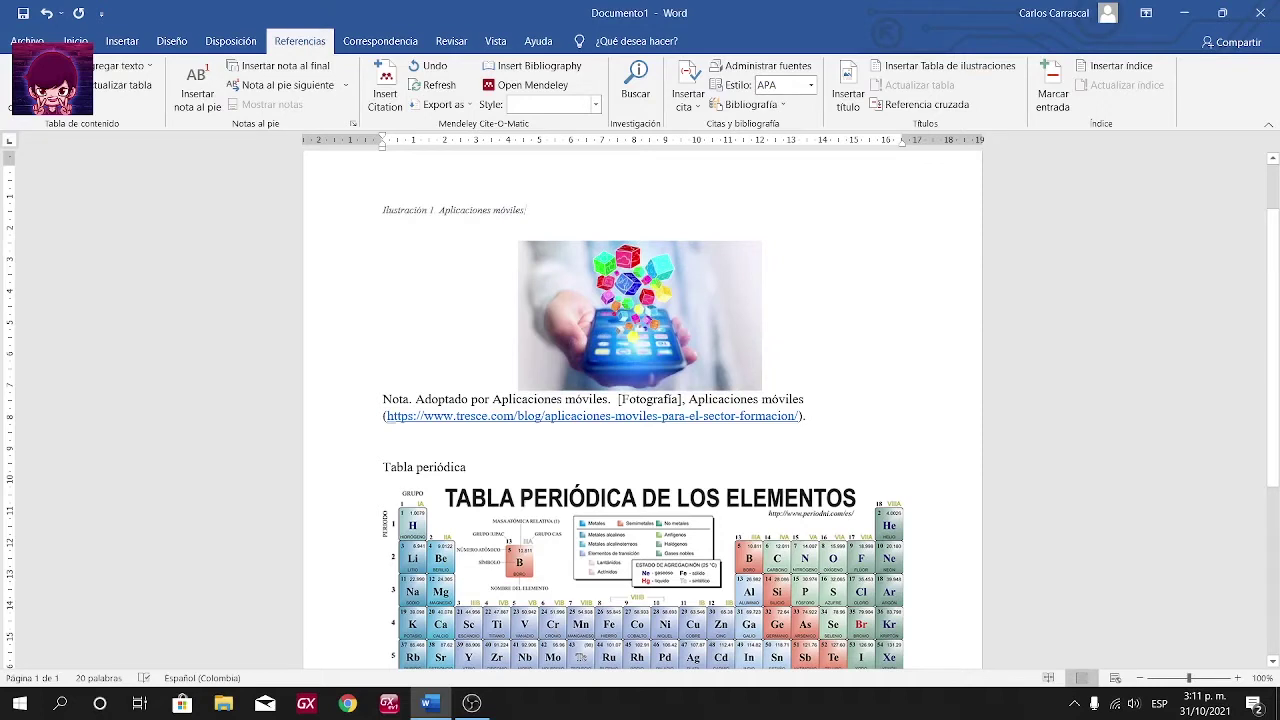
Enlarge the phone photo and select the Nota paragraph below it
left_click(640, 315)
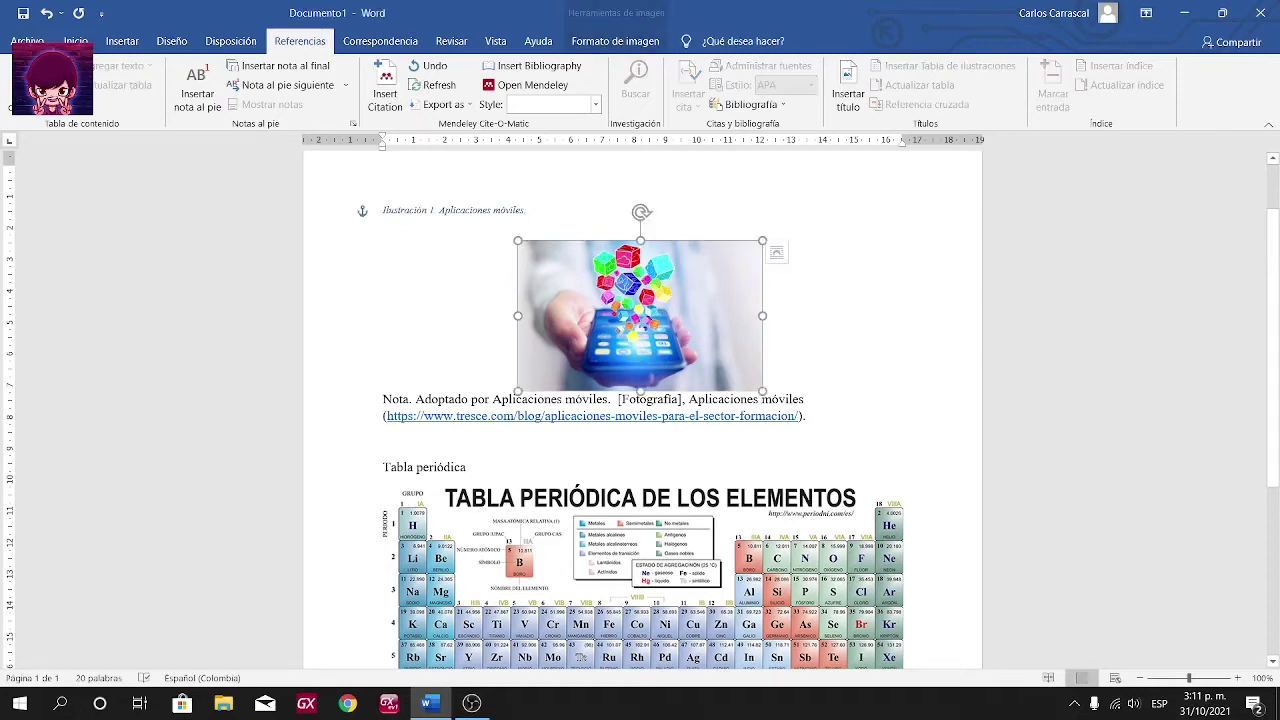
left_click_drag(517, 390, 473, 418)
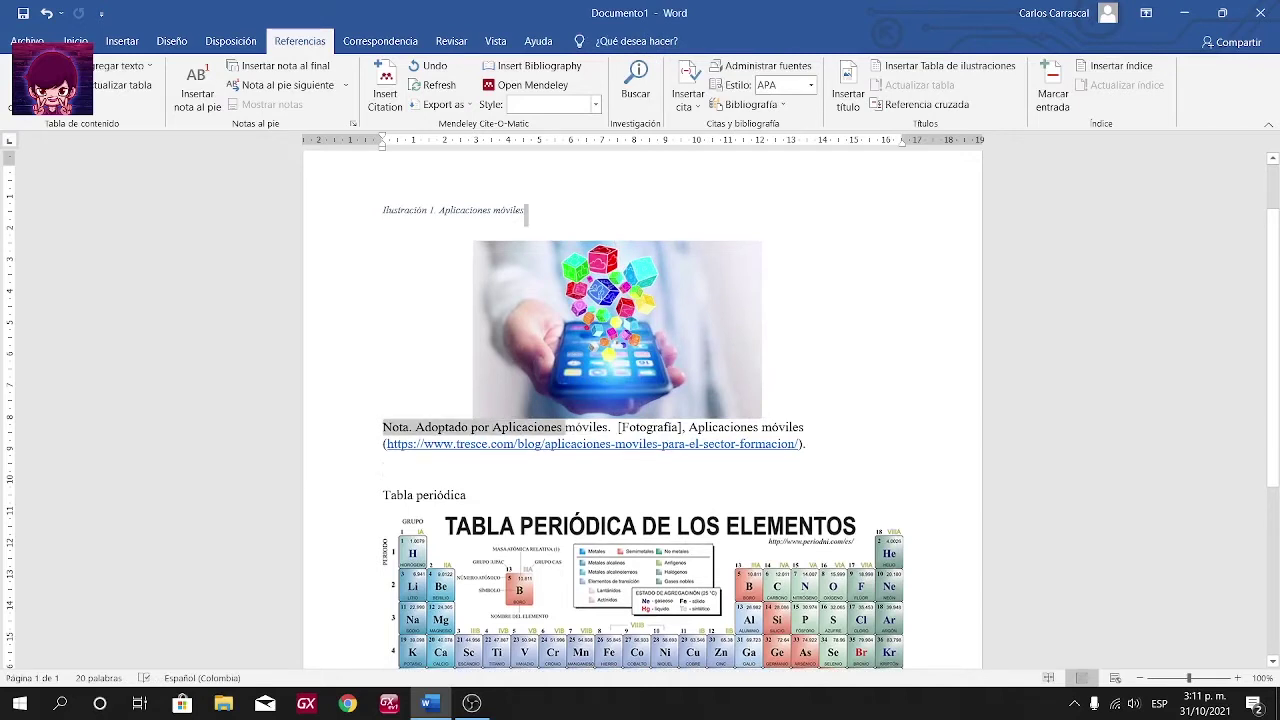
left_click_drag(500, 427, 605, 427)
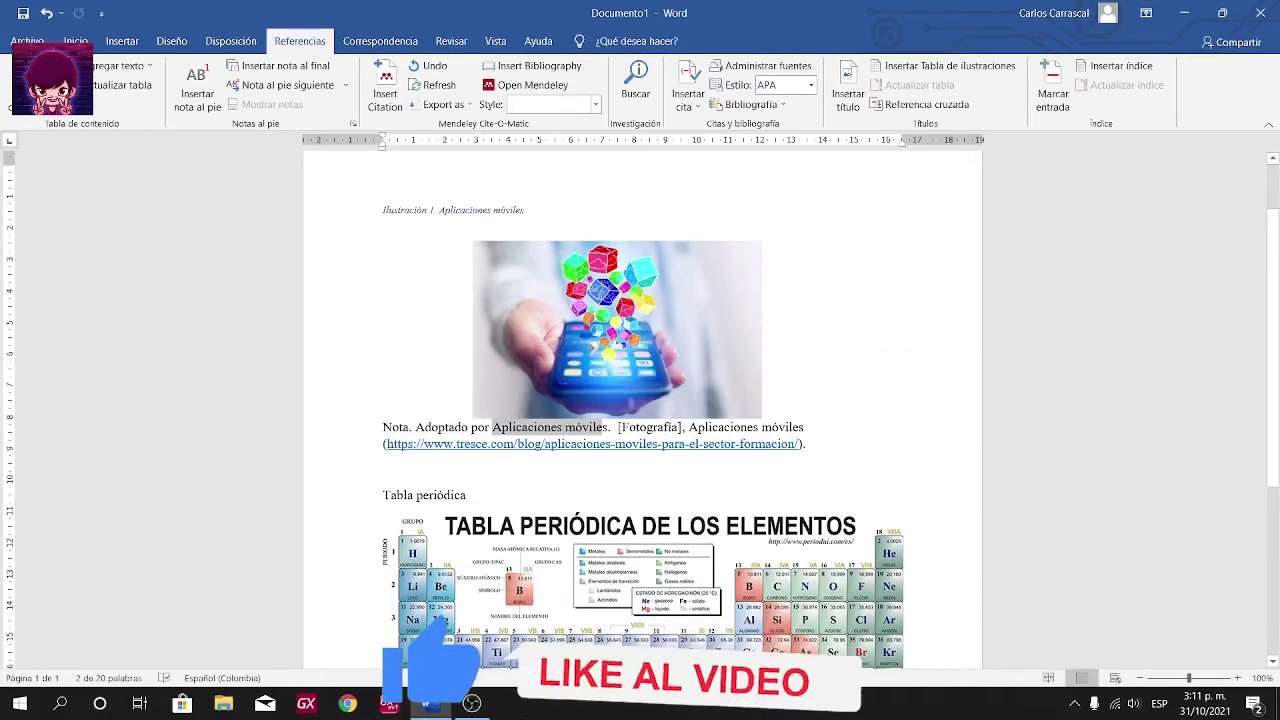
left_click(650, 427)
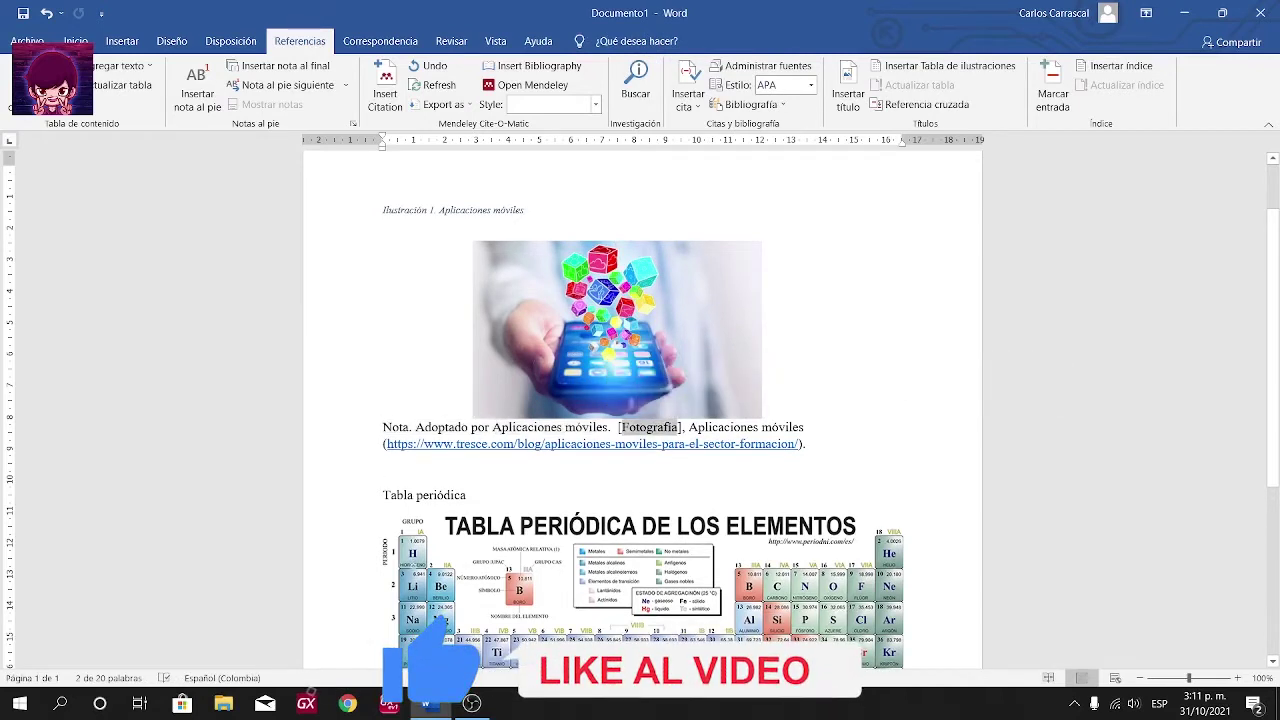
left_click(384, 468)
left_click_drag(688, 427, 804, 427)
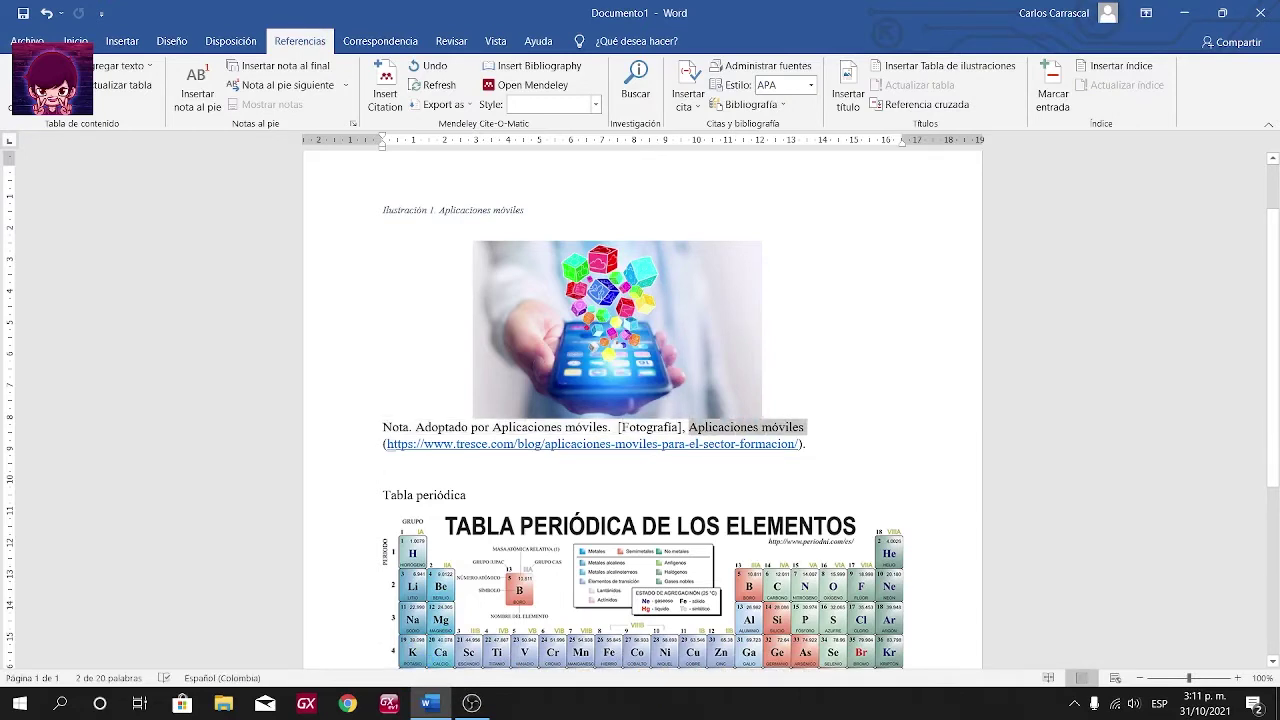
left_click_drag(800, 444, 383, 427)
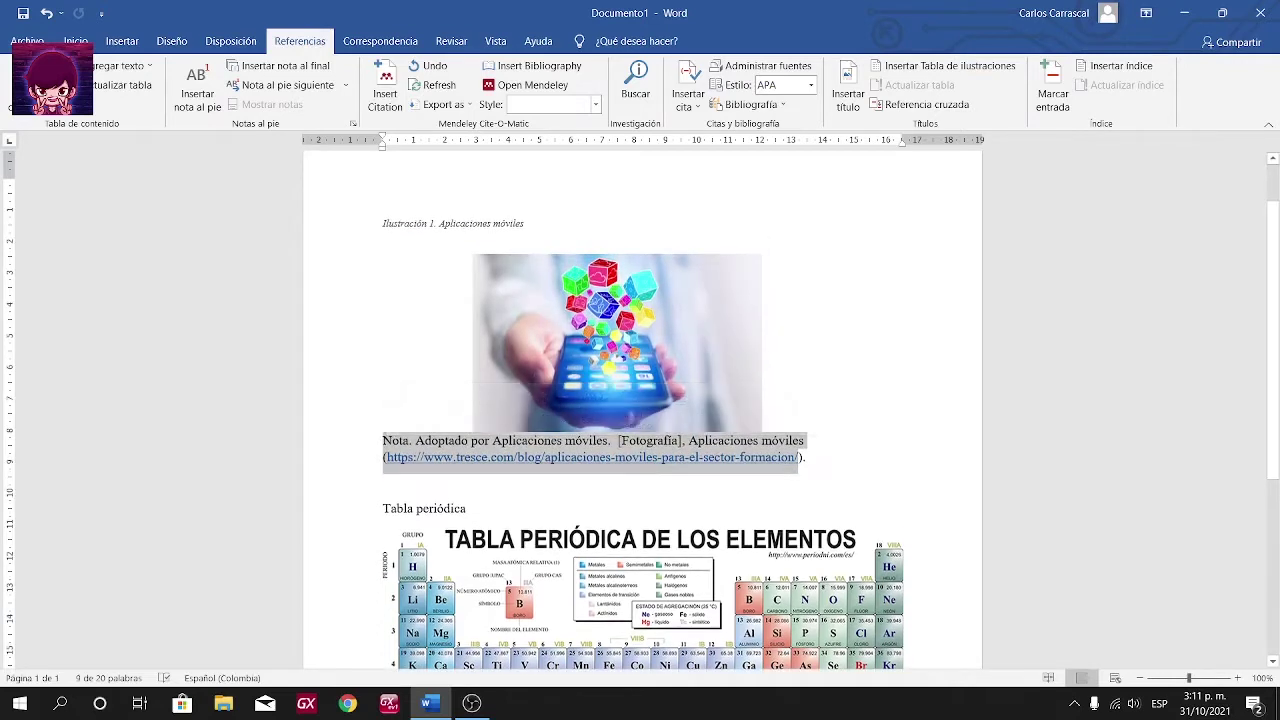
Copy the Ilustración 1 caption's small italic style onto the Nota paragraph, then nudge the photo up
left_click(357, 222)
left_click(526, 223)
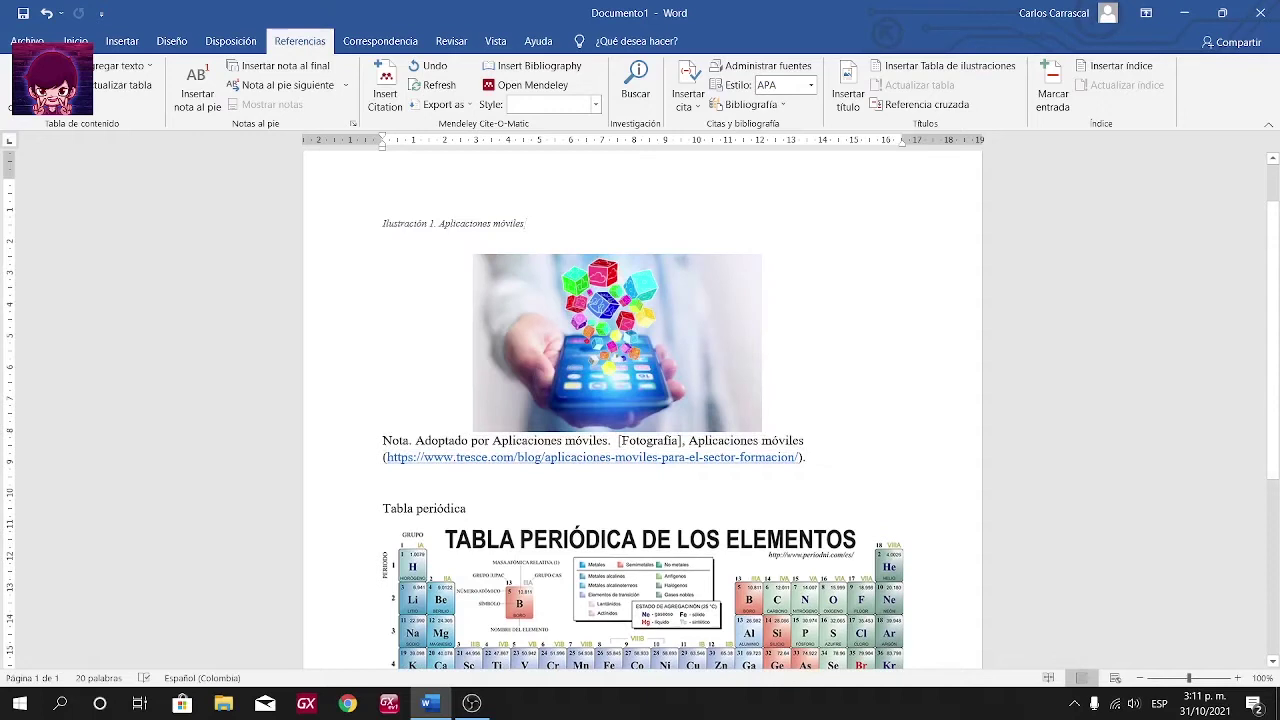
key("shift+Home")
key("shift+Down")
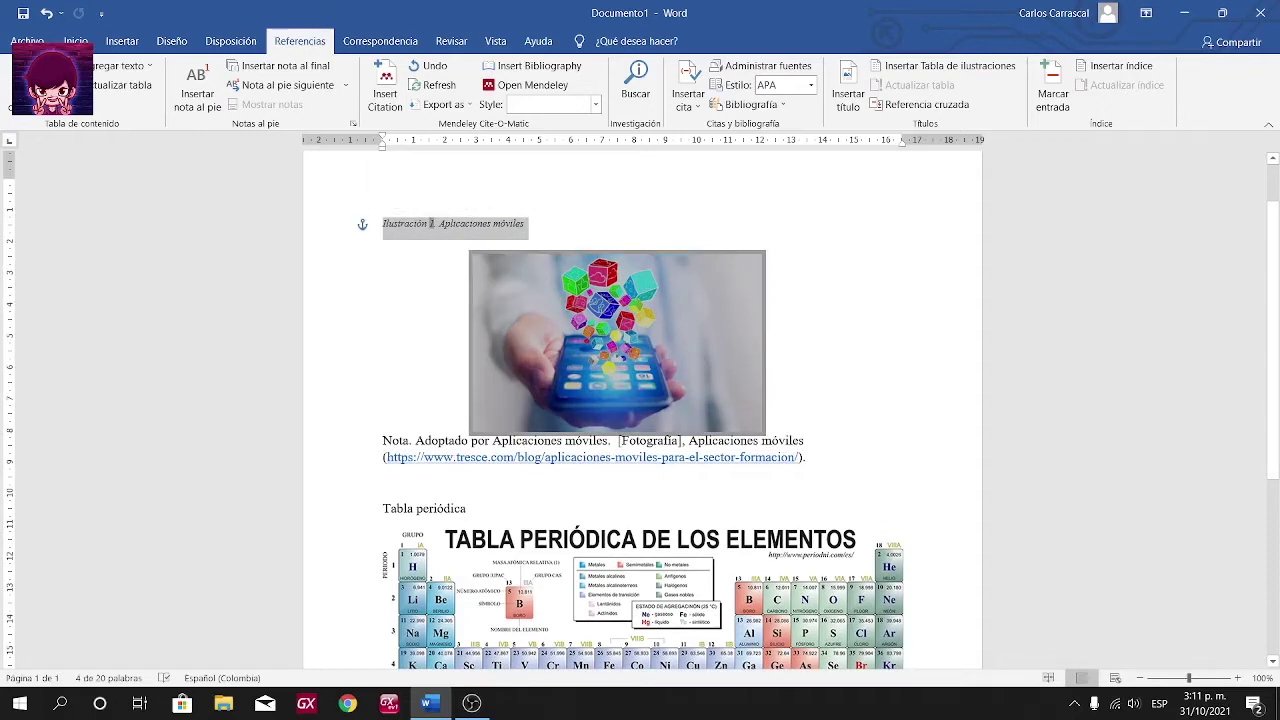
left_click(428, 223)
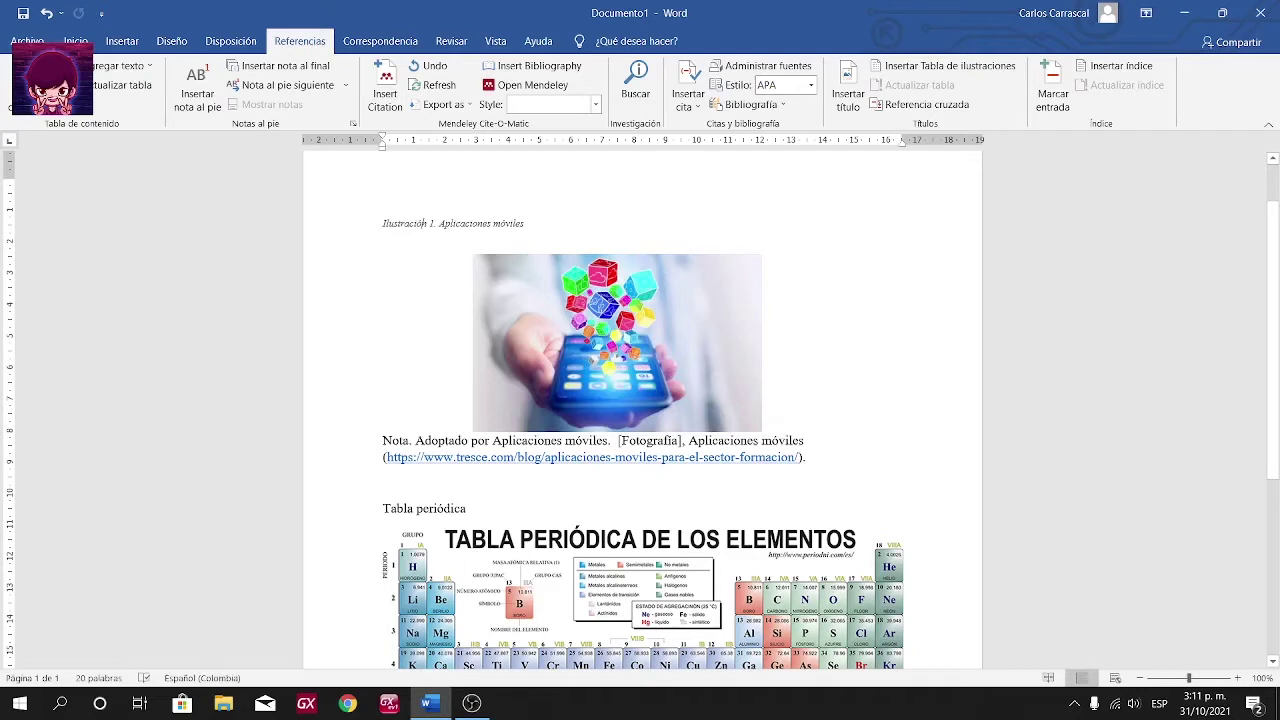
key("shift+Home")
key("shift+Down")
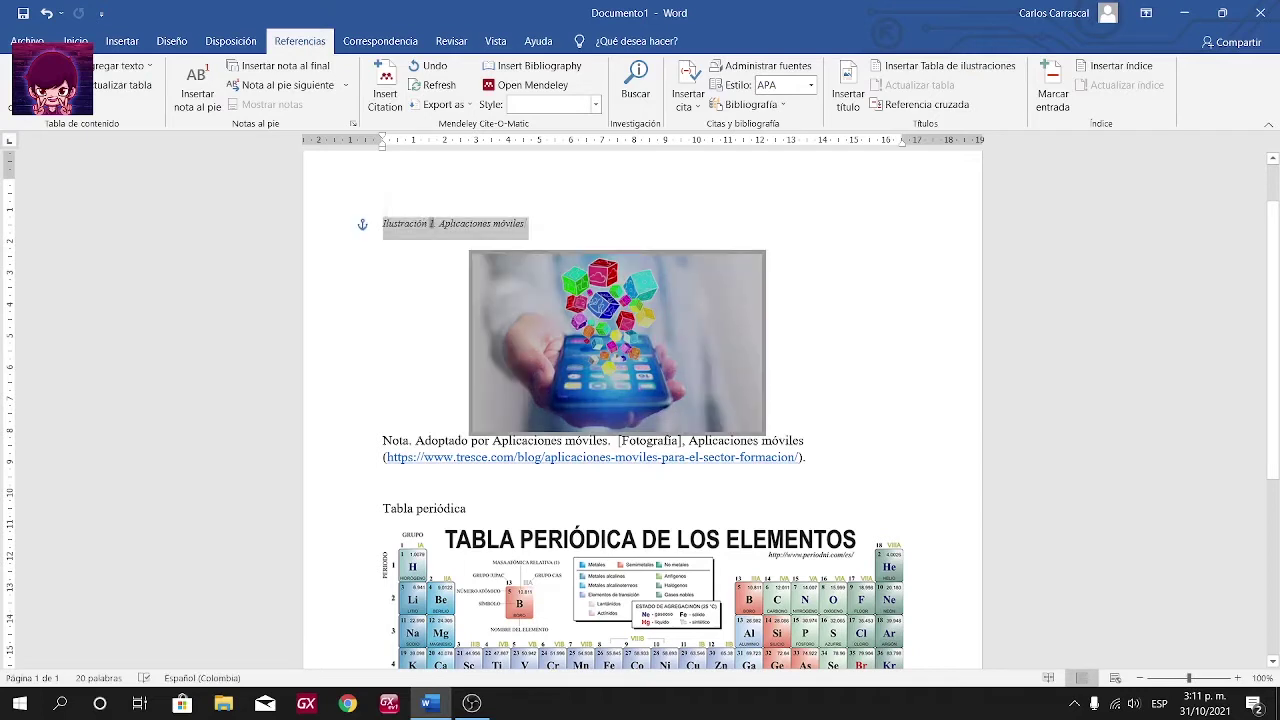
left_click(76, 41)
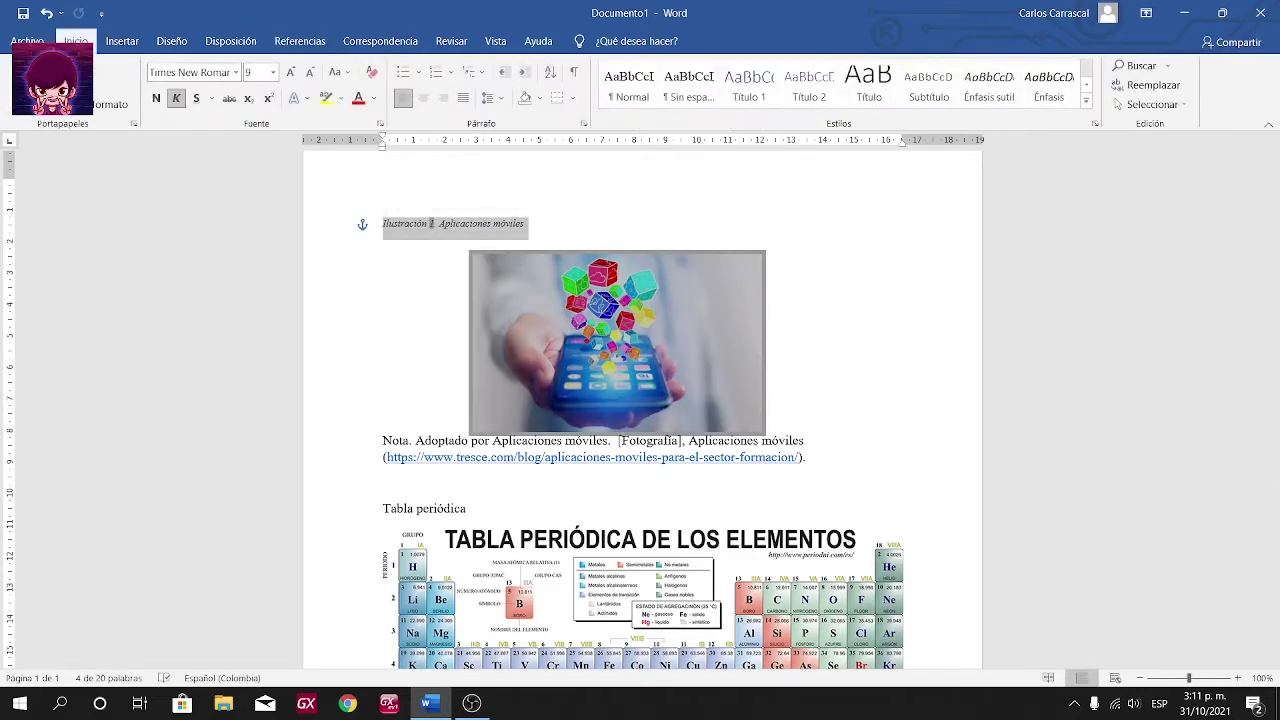
left_click(112, 104)
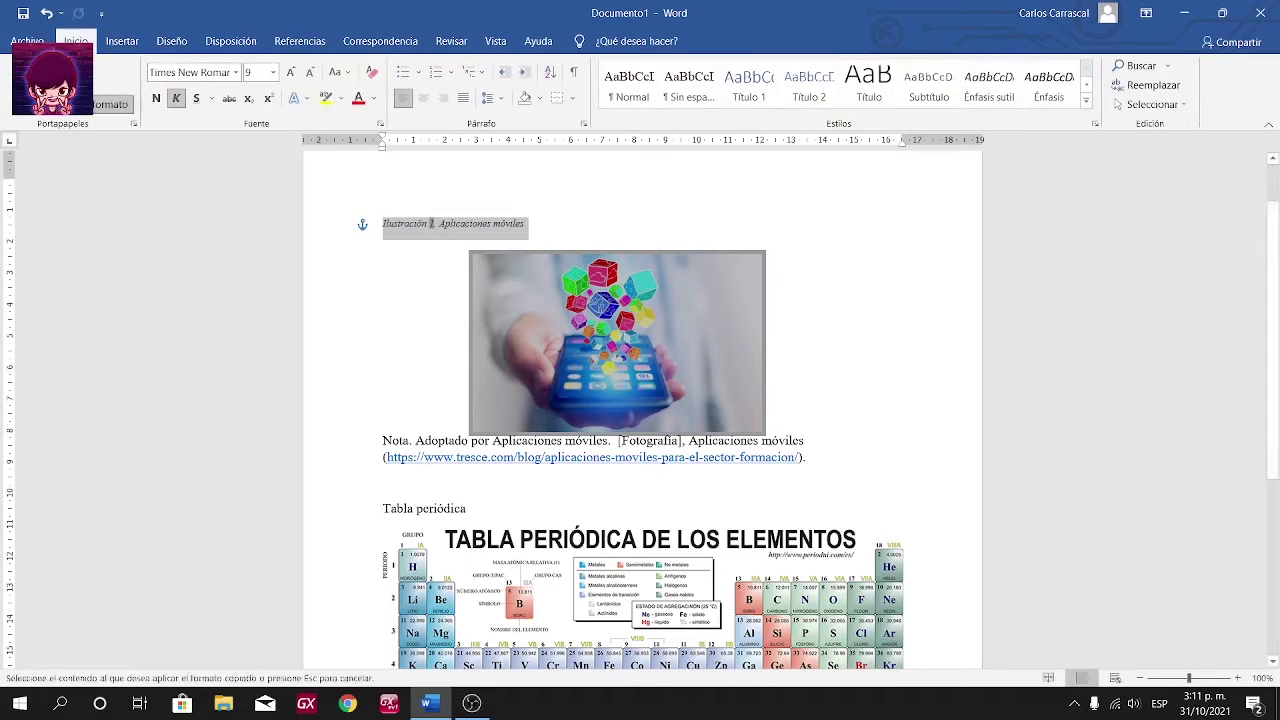
left_click_drag(383, 441, 805, 458)
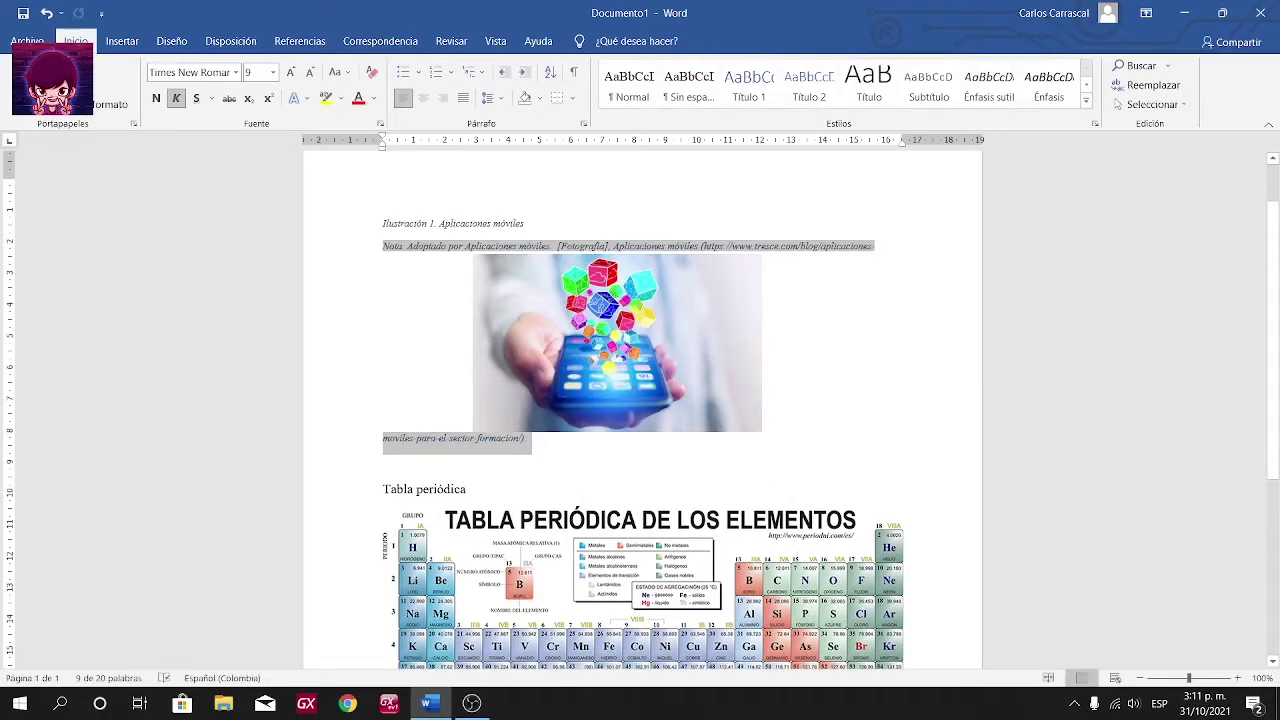
left_click(617, 340)
left_click_drag(617, 340, 629, 334)
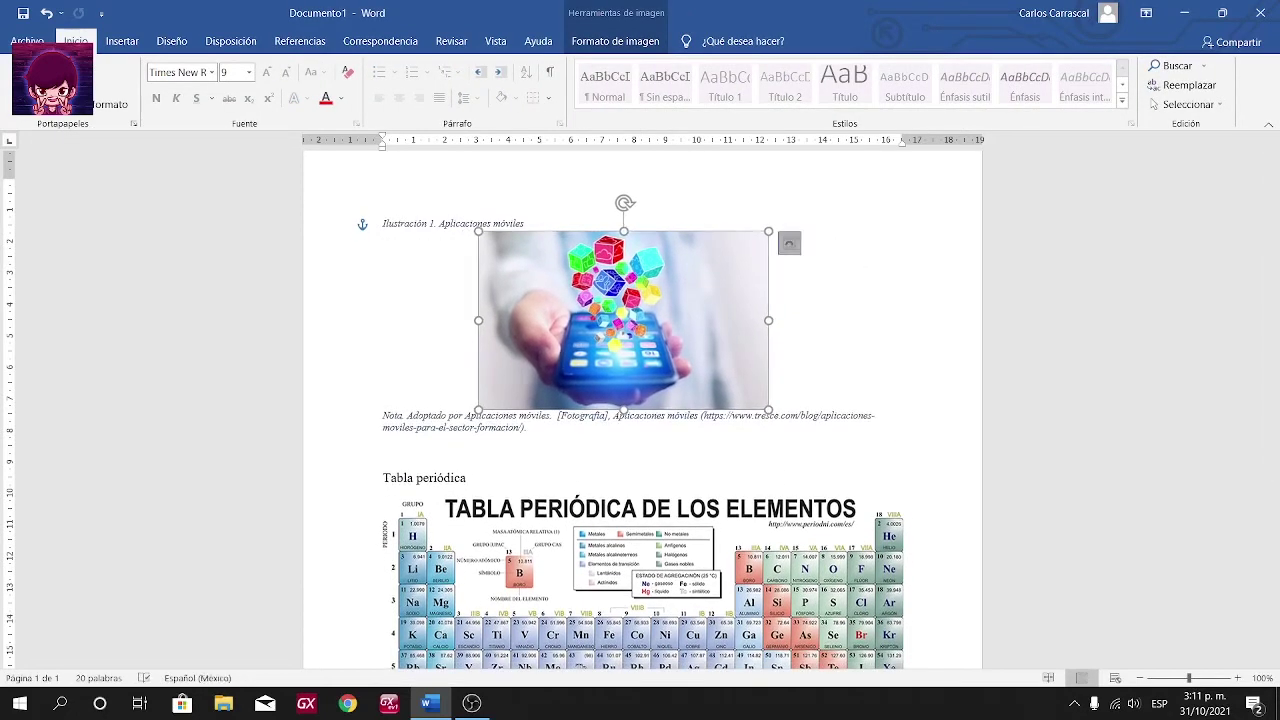
Change the photo's text wrapping and push the source note down two lines
left_click(789, 243)
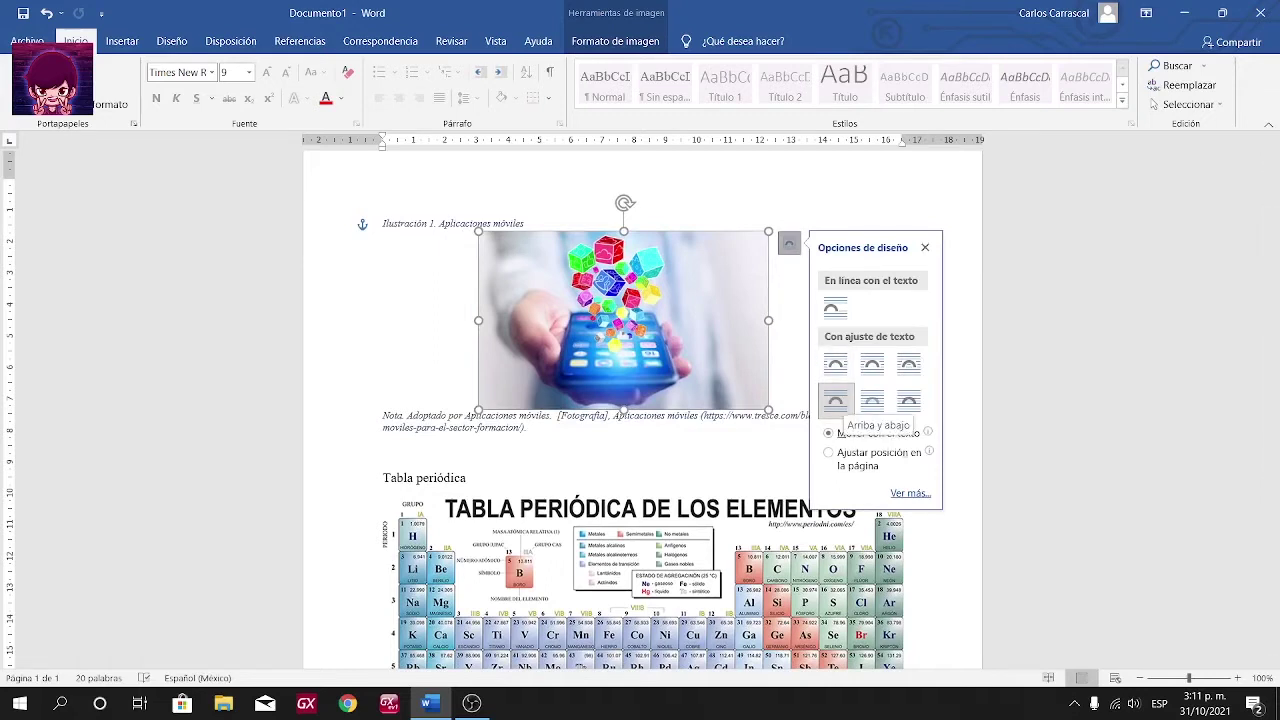
left_click(835, 363)
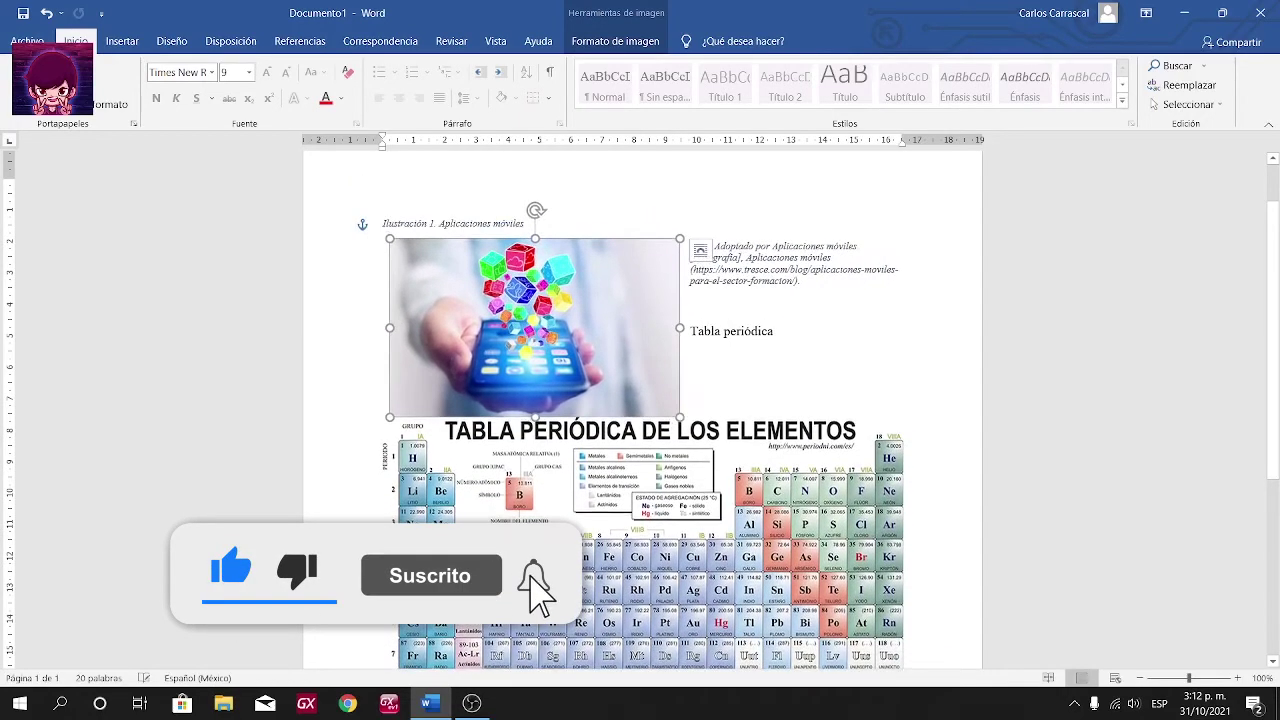
key("Escape")
left_click(690, 246)
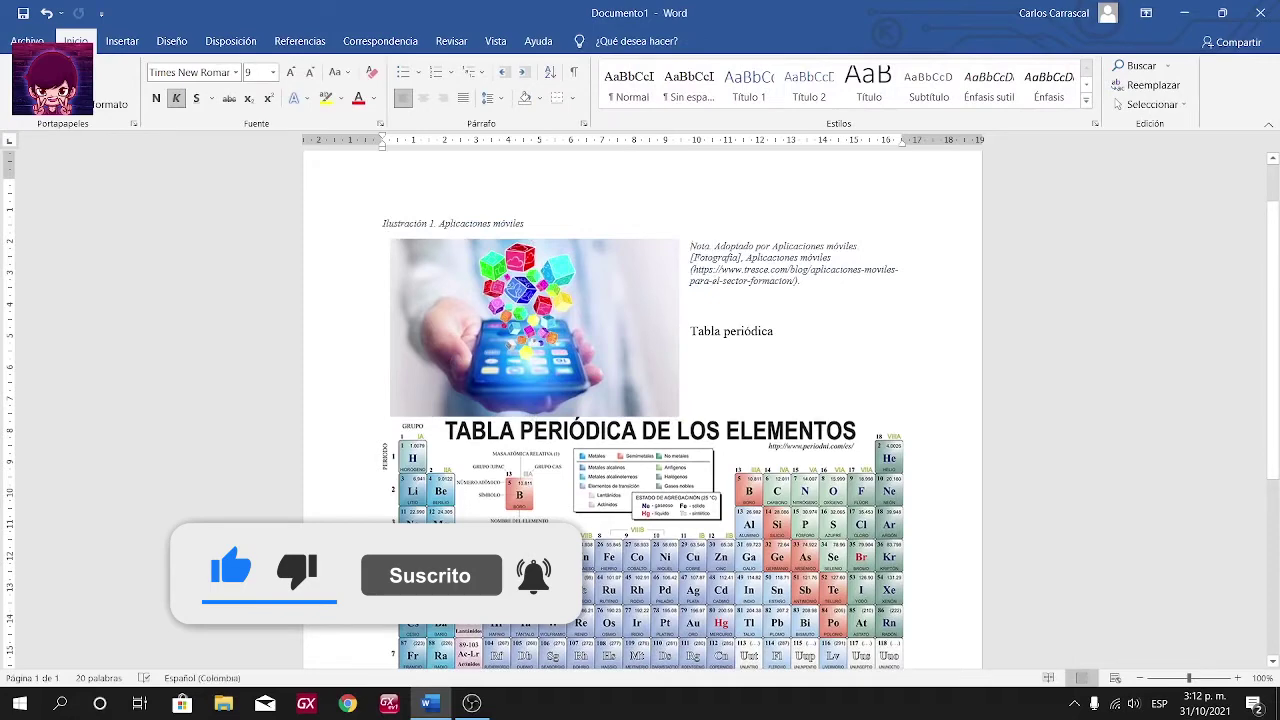
key("Return")
key("Return")
key("Return")
key("Return")
key("Return")
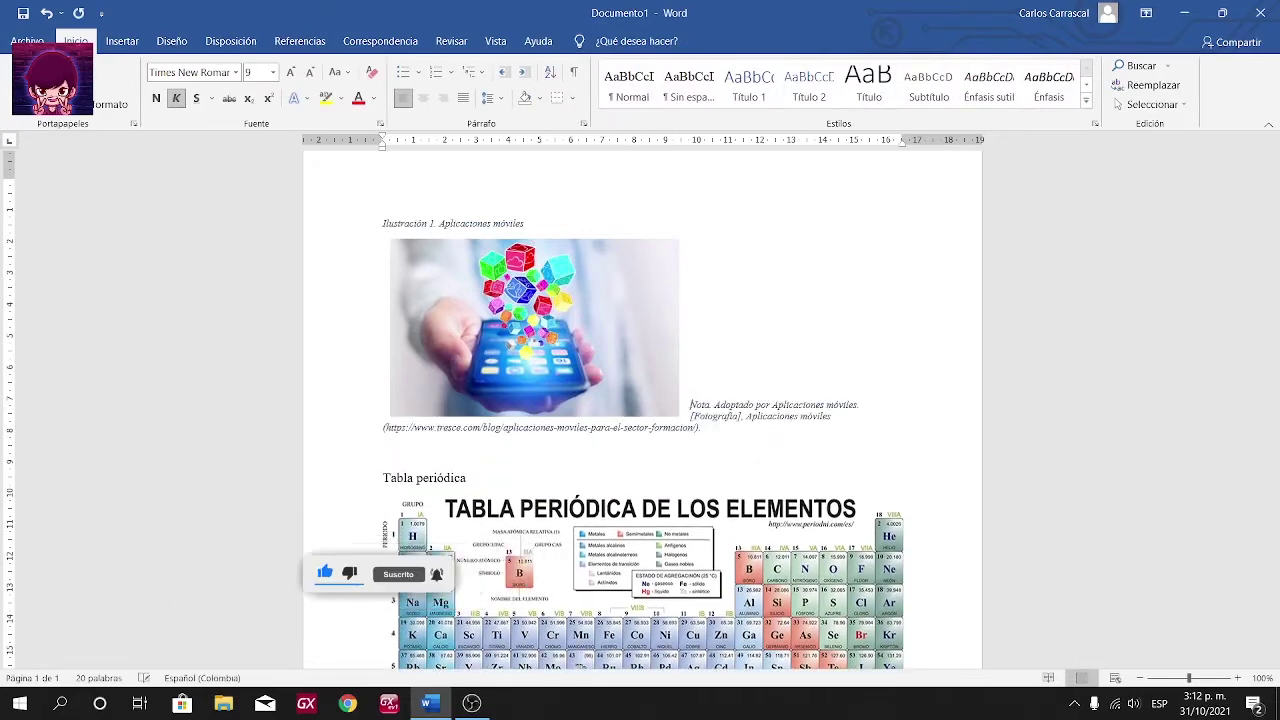
key("Return")
Set the image's wrapping to Top and Bottom and nudge it toward the page centre
left_click(670, 250)
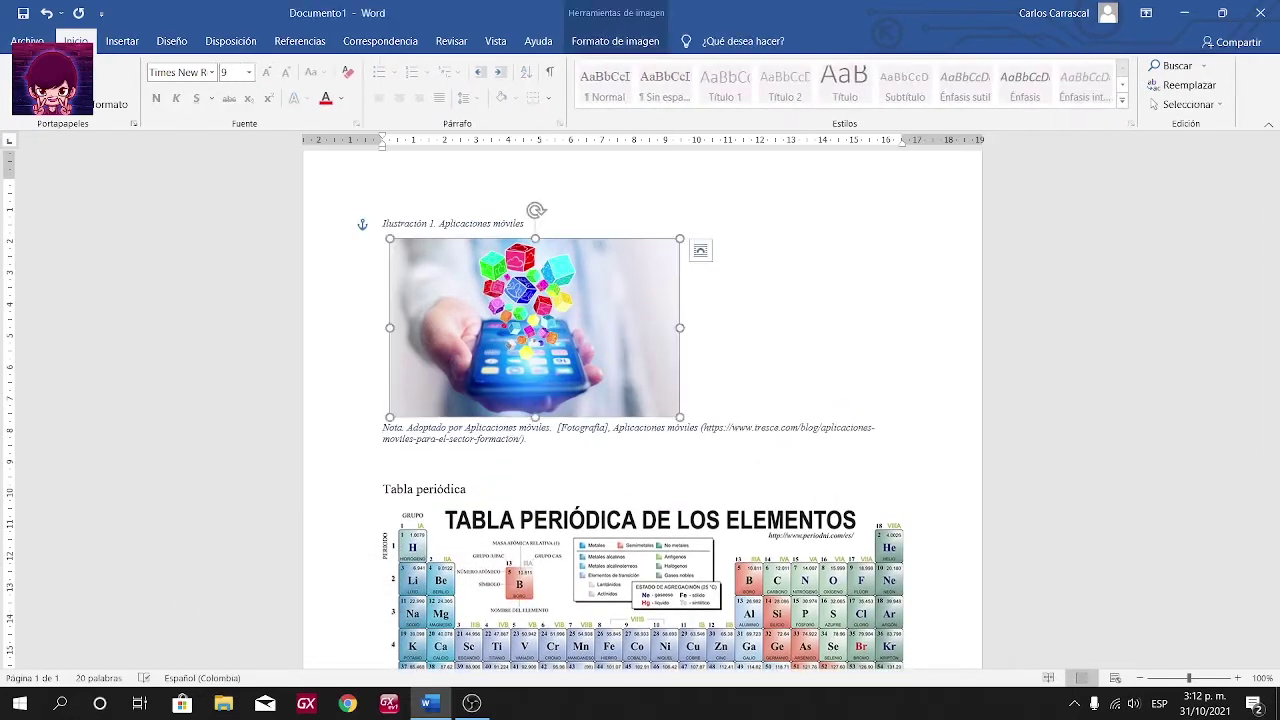
left_click(690, 268)
key("shift+Left")
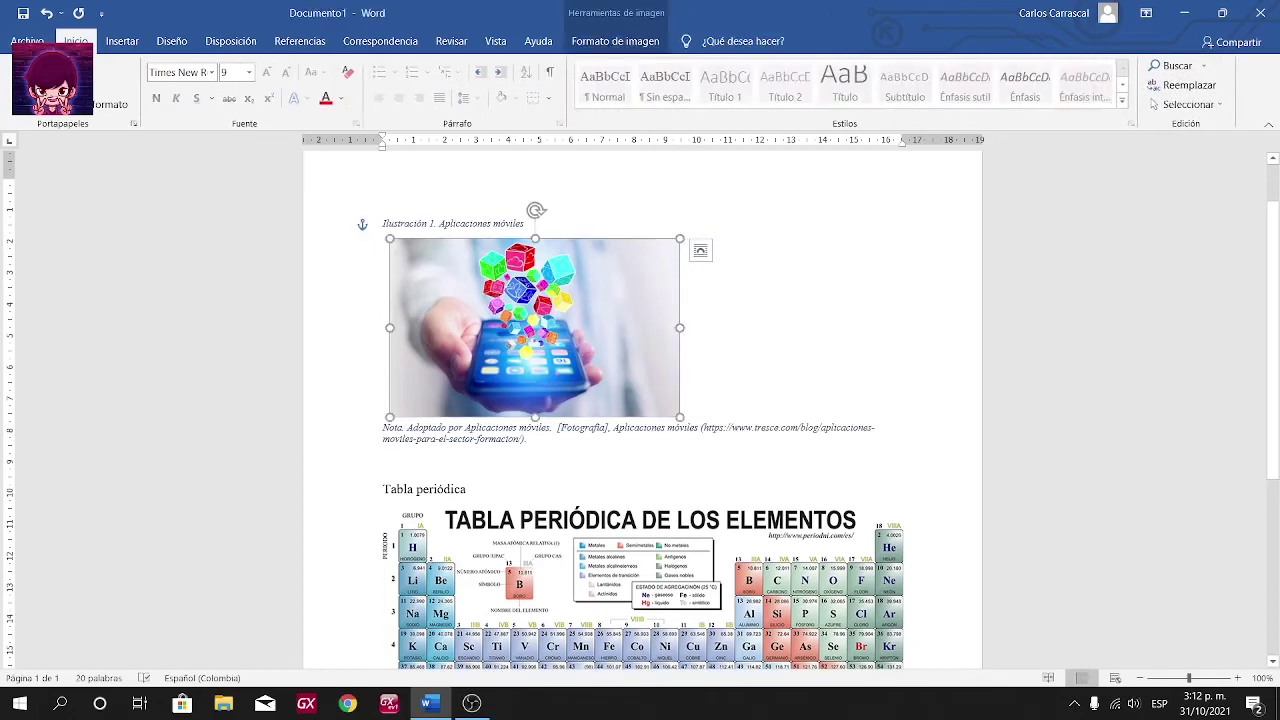
key("Right")
key("shift+Left")
left_click(700, 251)
left_click(747, 407)
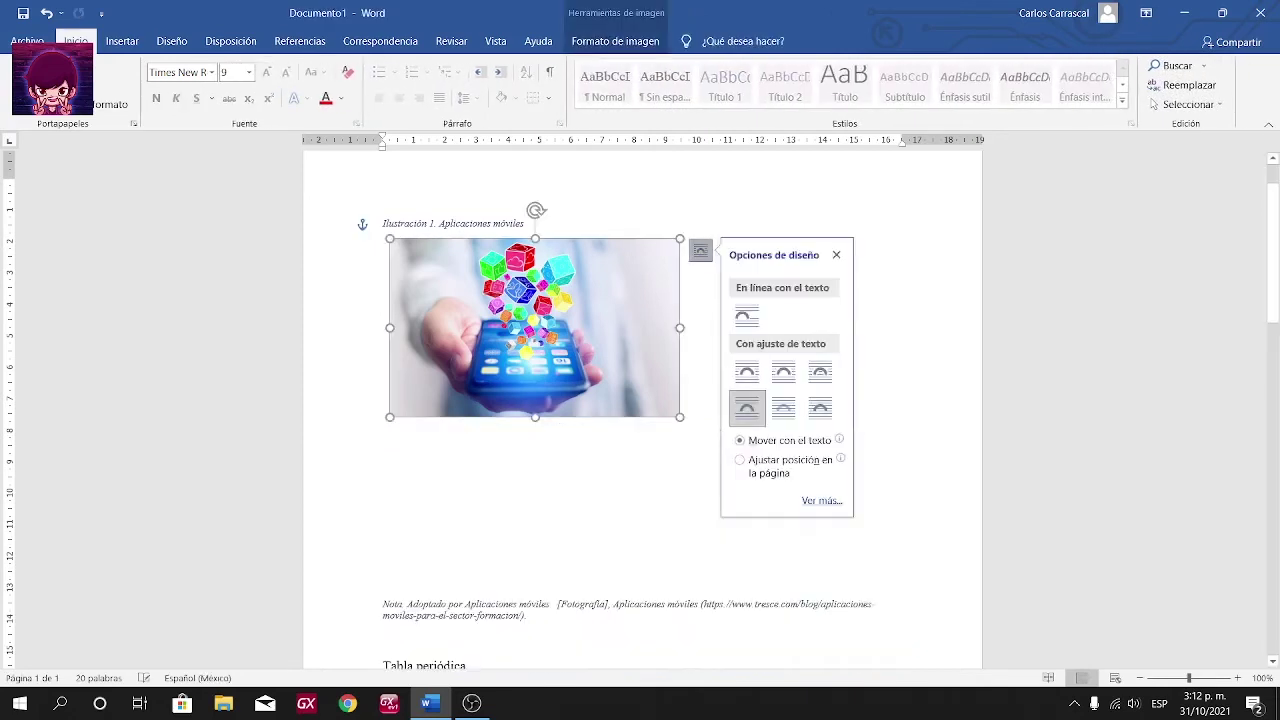
key("Right")
key("Right")
key("Right")
key("Escape")
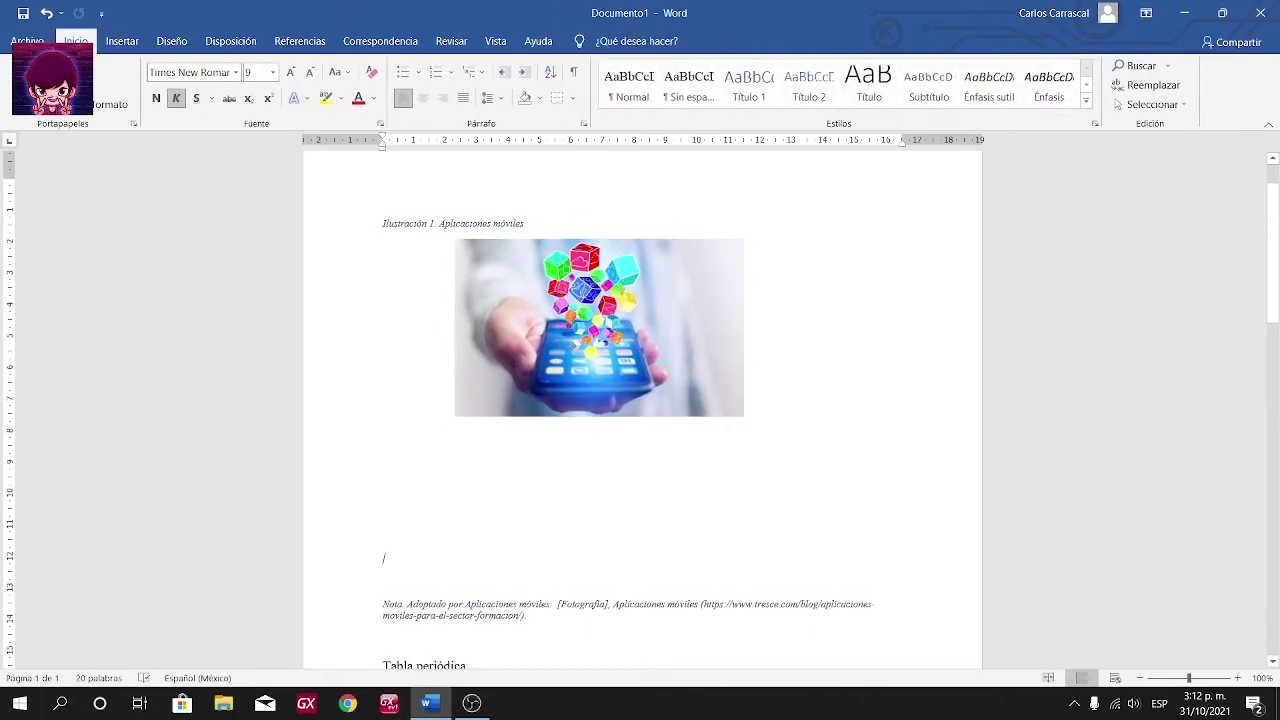
Remove the blank lines so the note sits directly under the image, then select the figure
key("BackSpace")
key("BackSpace")
key("BackSpace")
key("BackSpace")
key("BackSpace")
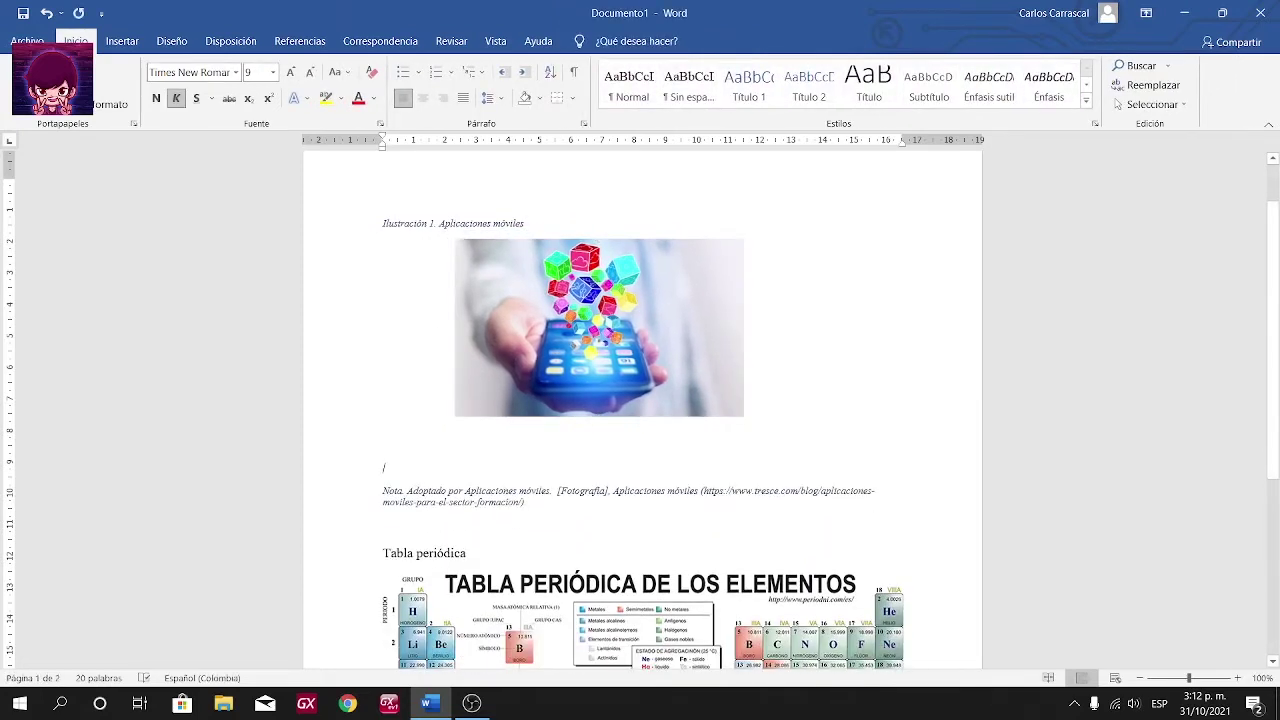
key("BackSpace")
key("BackSpace")
key("BackSpace")
key("Down")
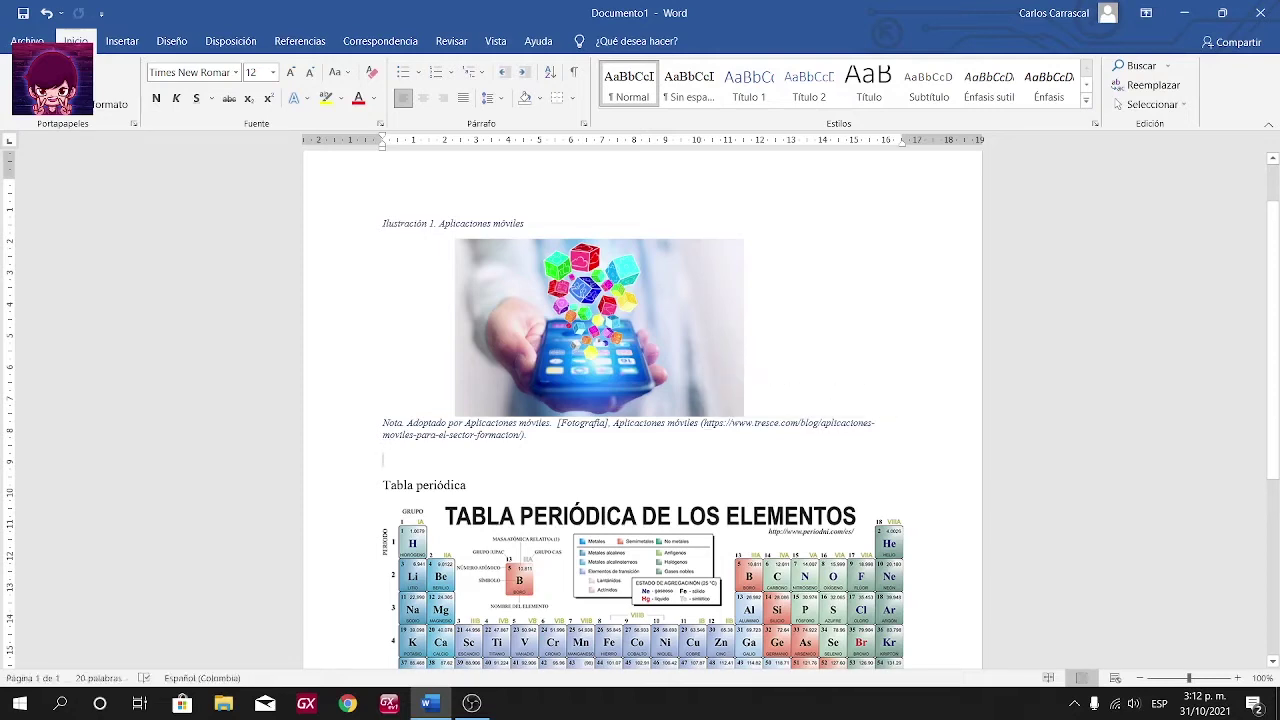
left_click_drag(530, 436, 382, 223)
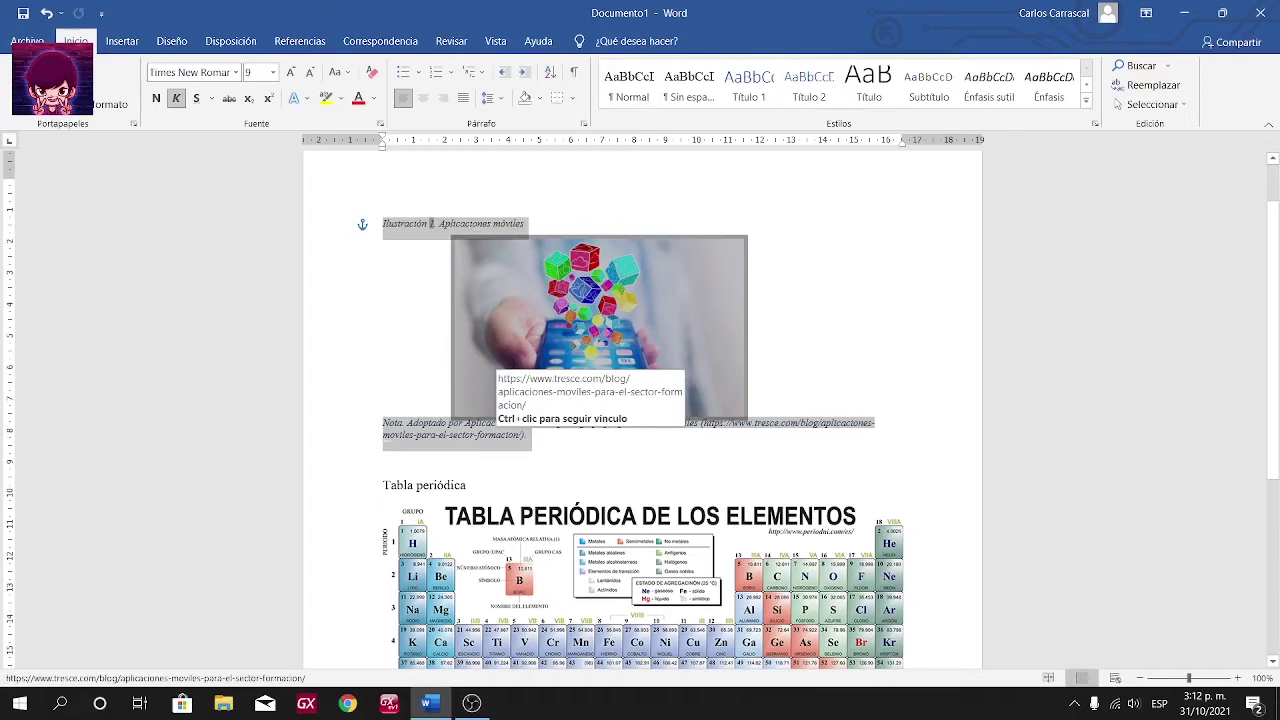
Add a blank paragraph and a page break before the caption so the figure moves to page 2
left_click(384, 457)
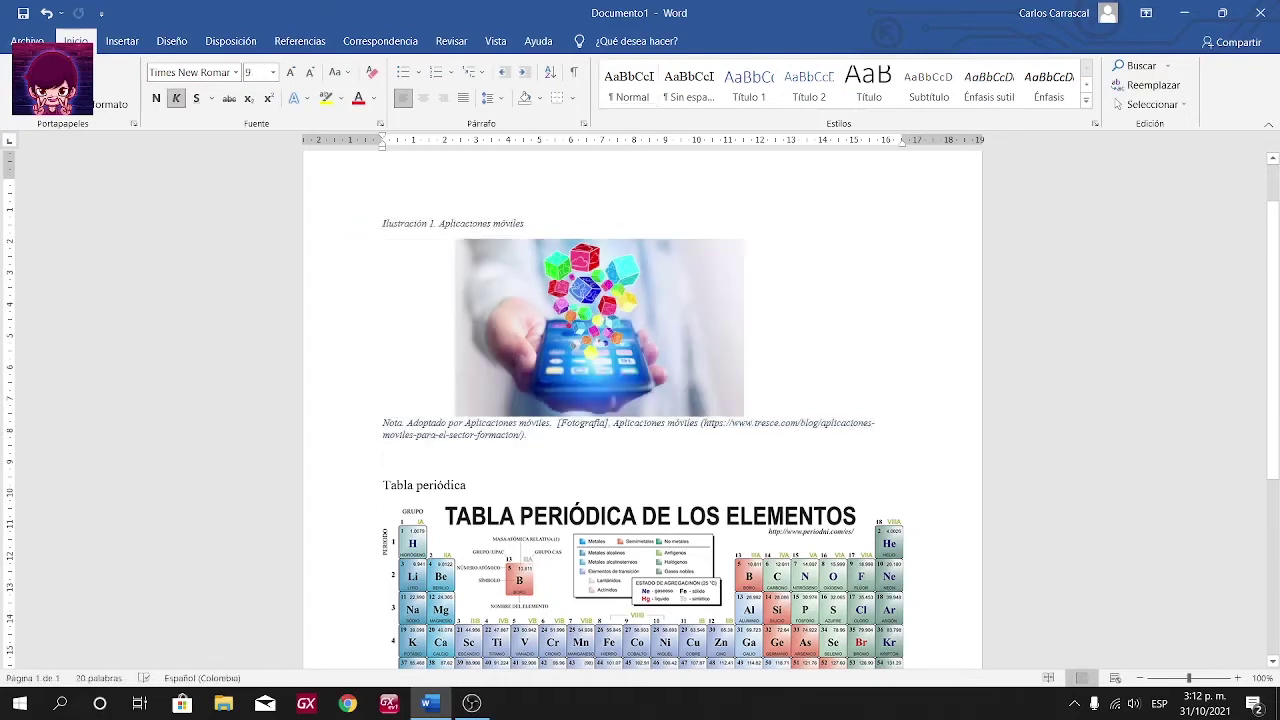
key("ctrl+Home")
key("Return")
key("ctrl+Return")
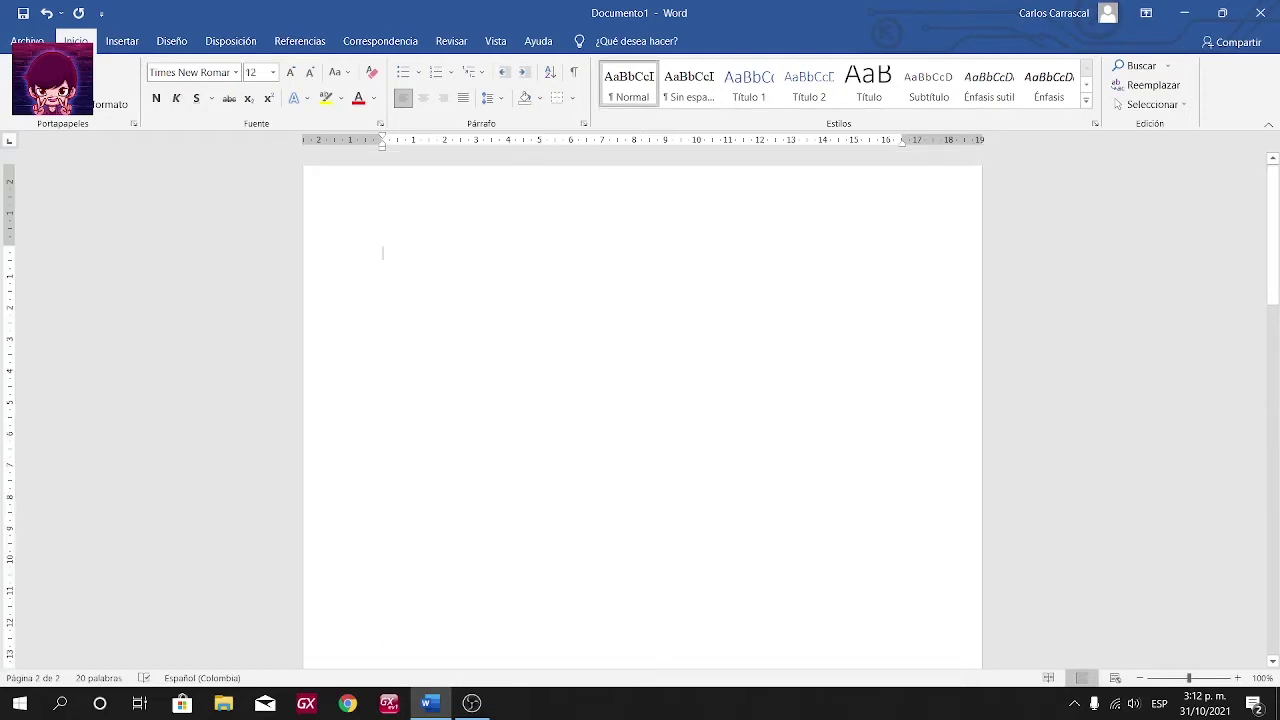
Insert a table of illustrations using the Ilustración caption label on the blank first page
left_click(300, 41)
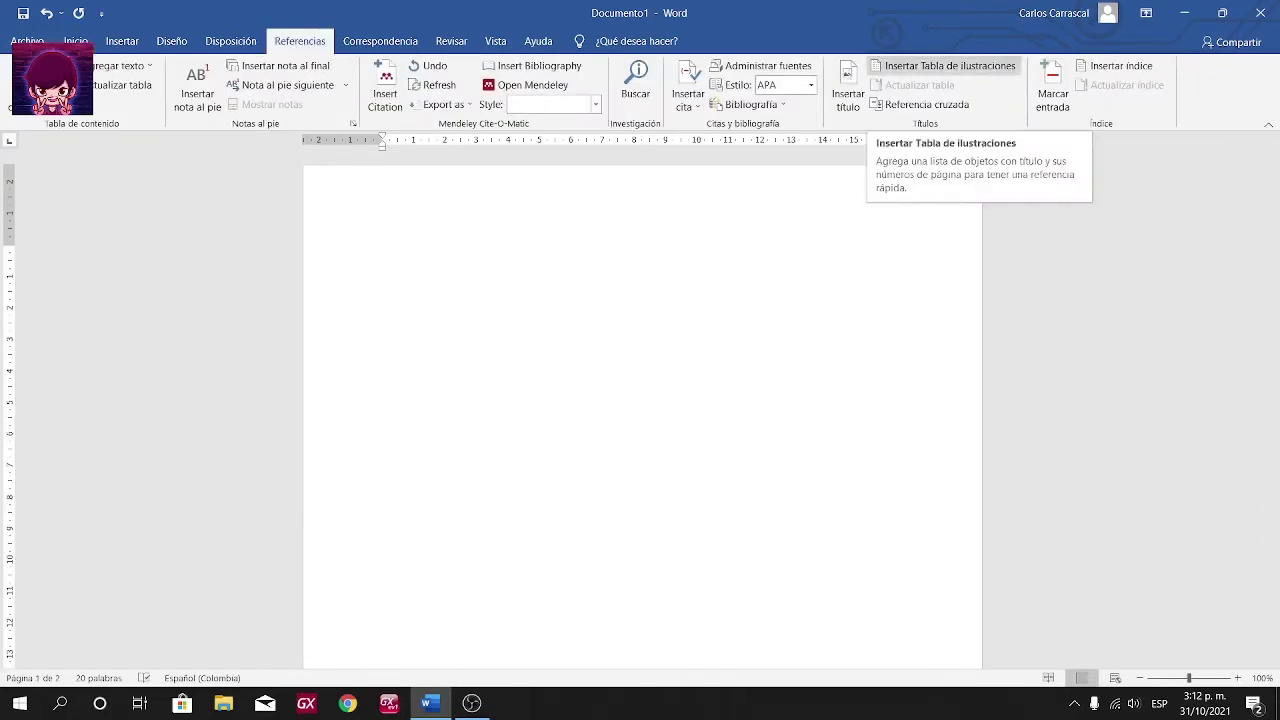
left_click(945, 65)
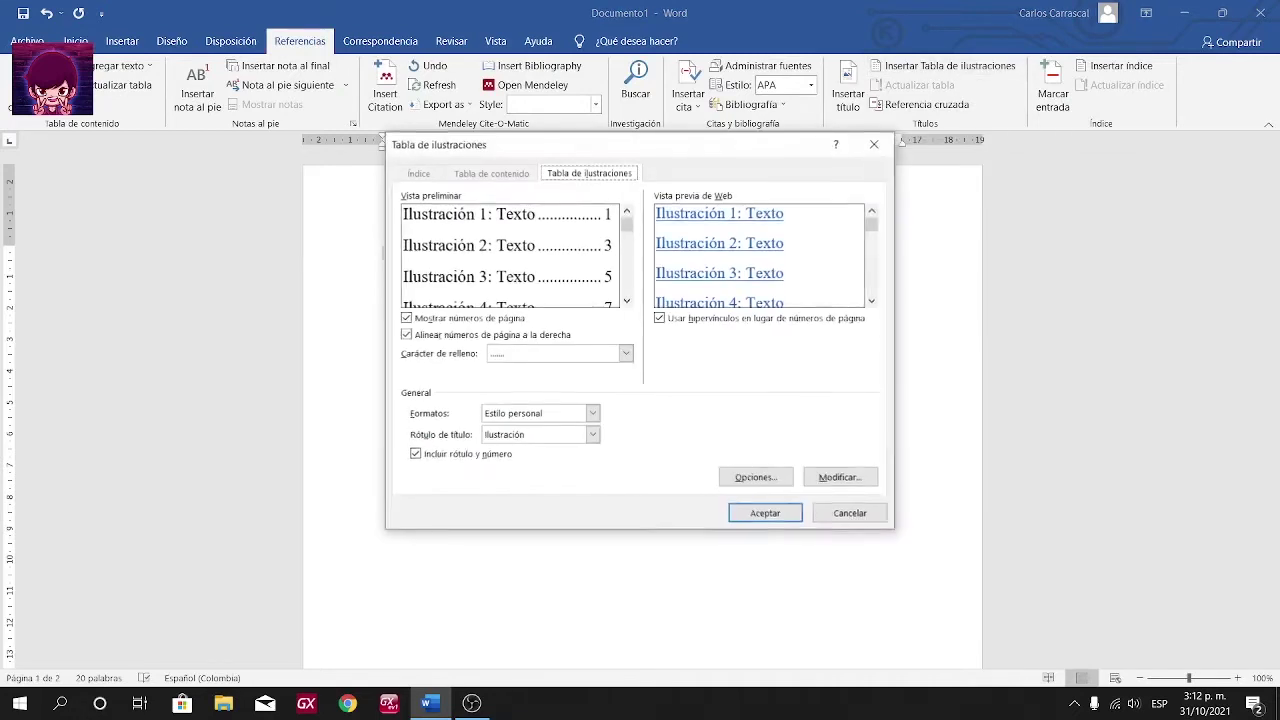
left_click(592, 434)
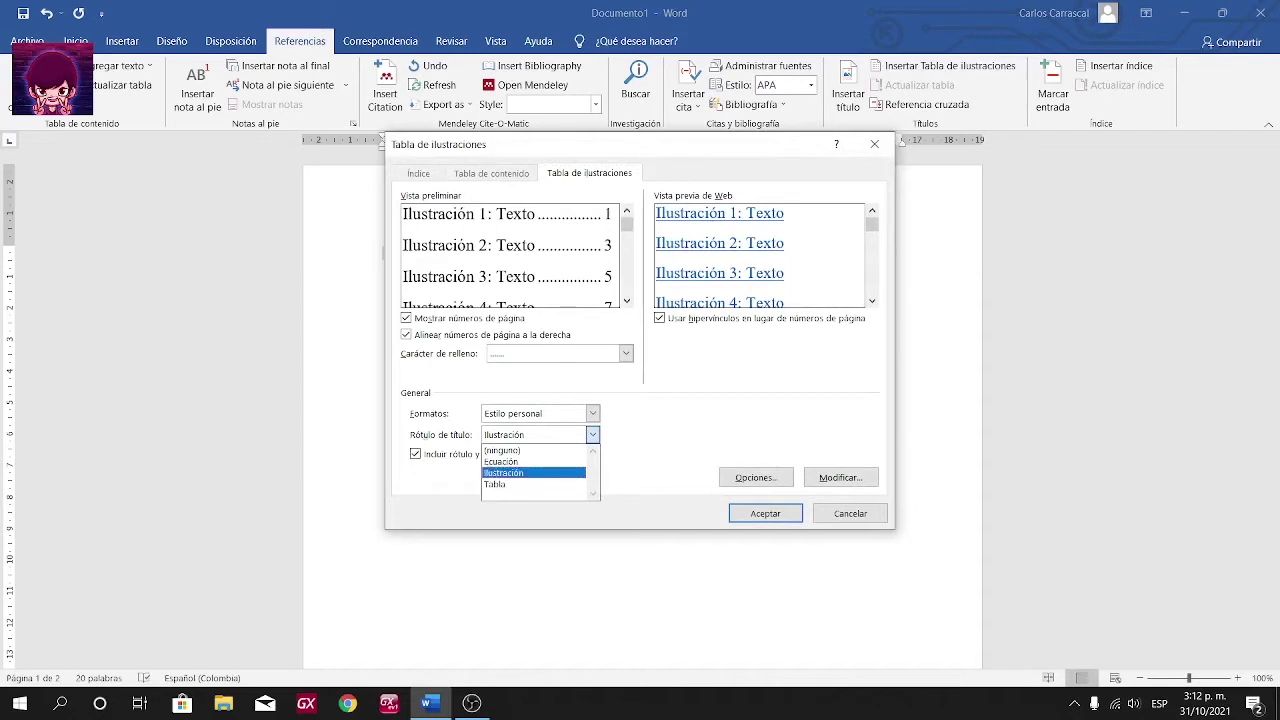
key("Return")
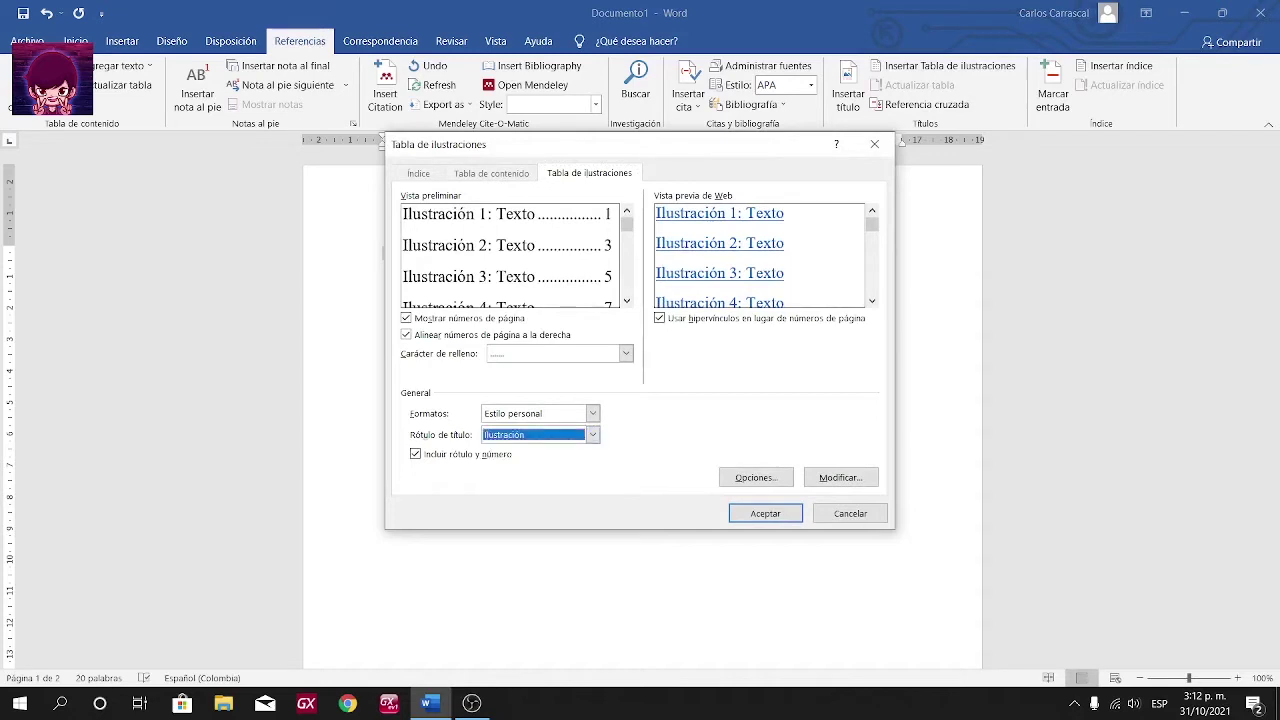
key("Return")
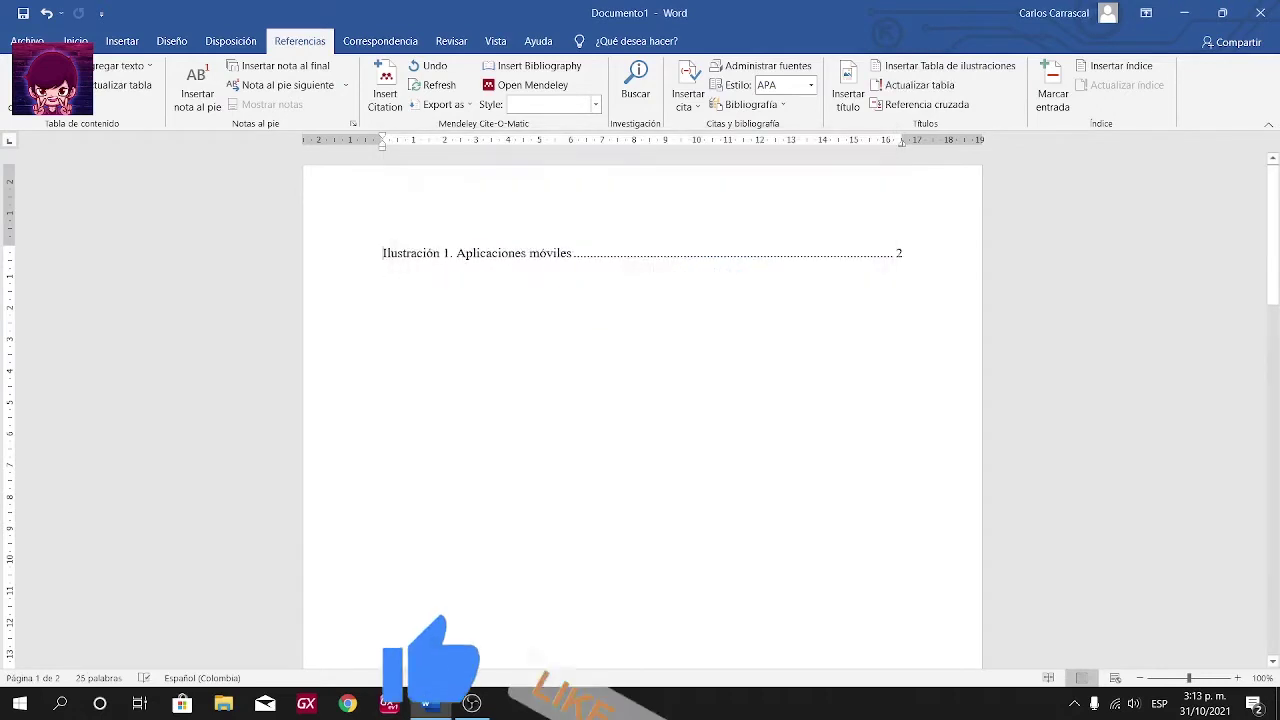
Add an 'Ilustraciones' line above the figure list, correcting its spelling
key("Up")
key("Return")
key("Up")
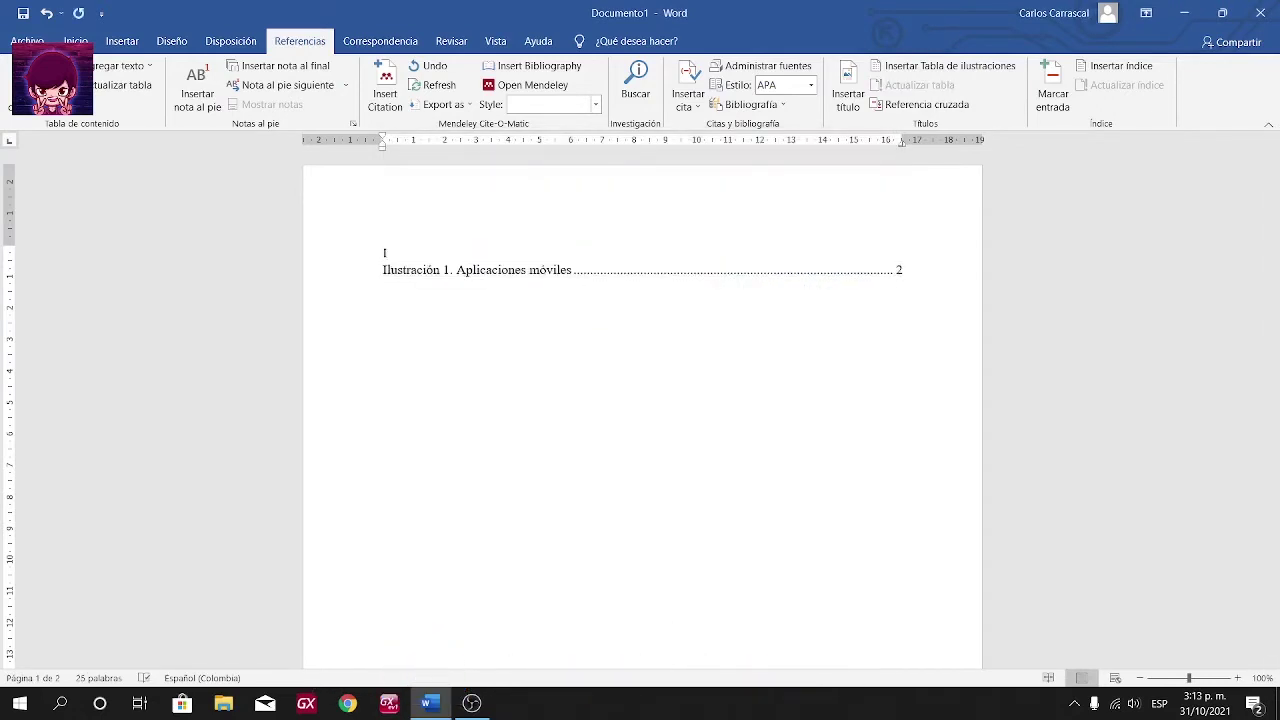
type("Ilus")
type("traciones")
key("shift+F10")
key("Return")
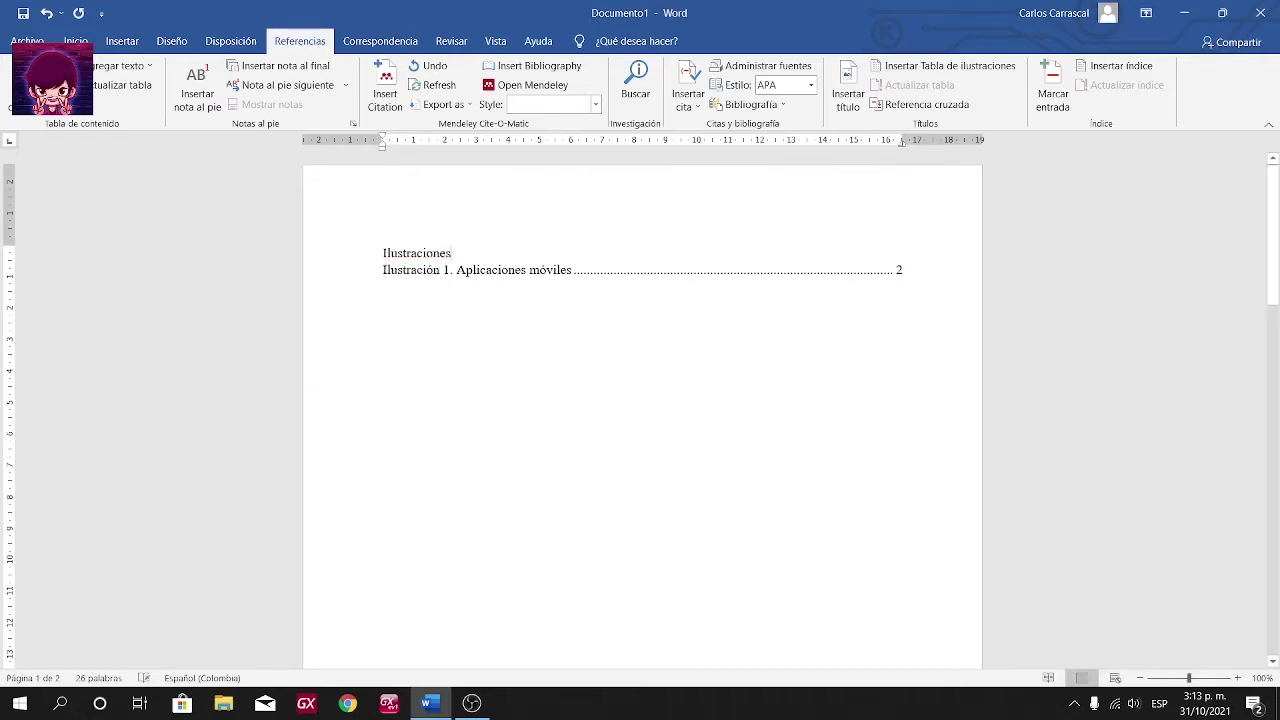
Make the Ilustraciones heading centred, bold and 16 pt
key("shift+Home")
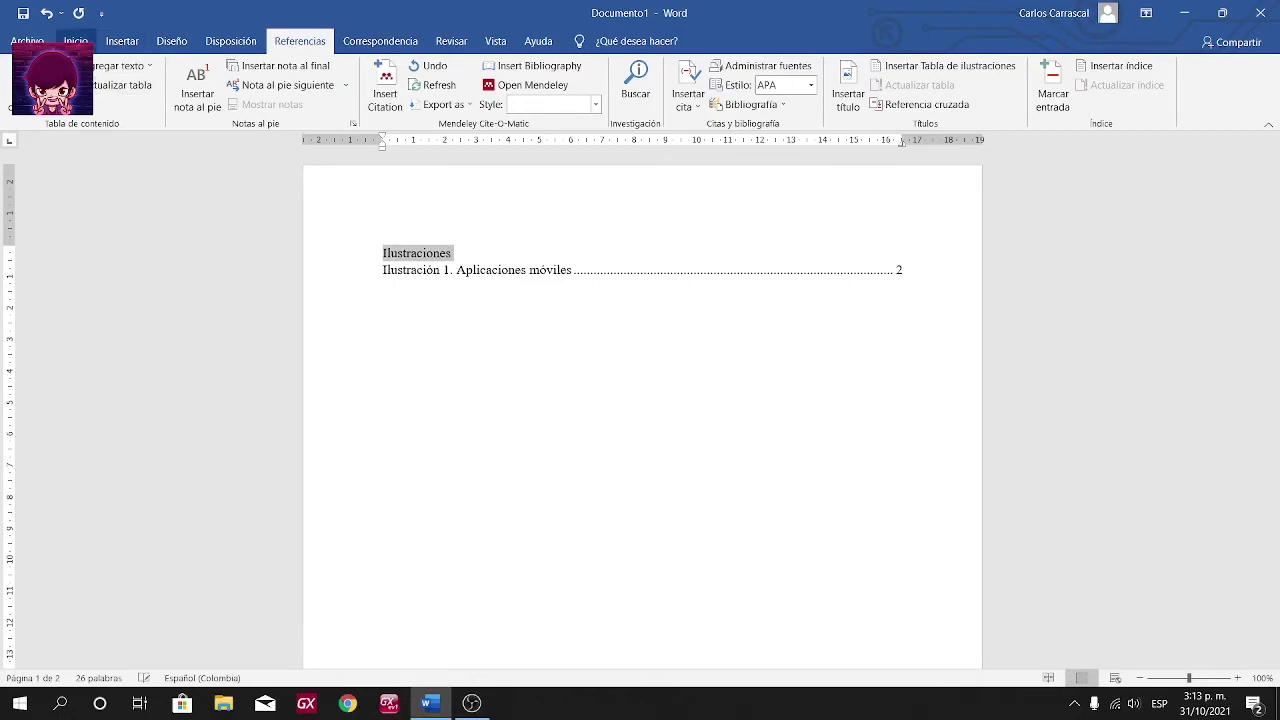
left_click(76, 41)
left_click(423, 97)
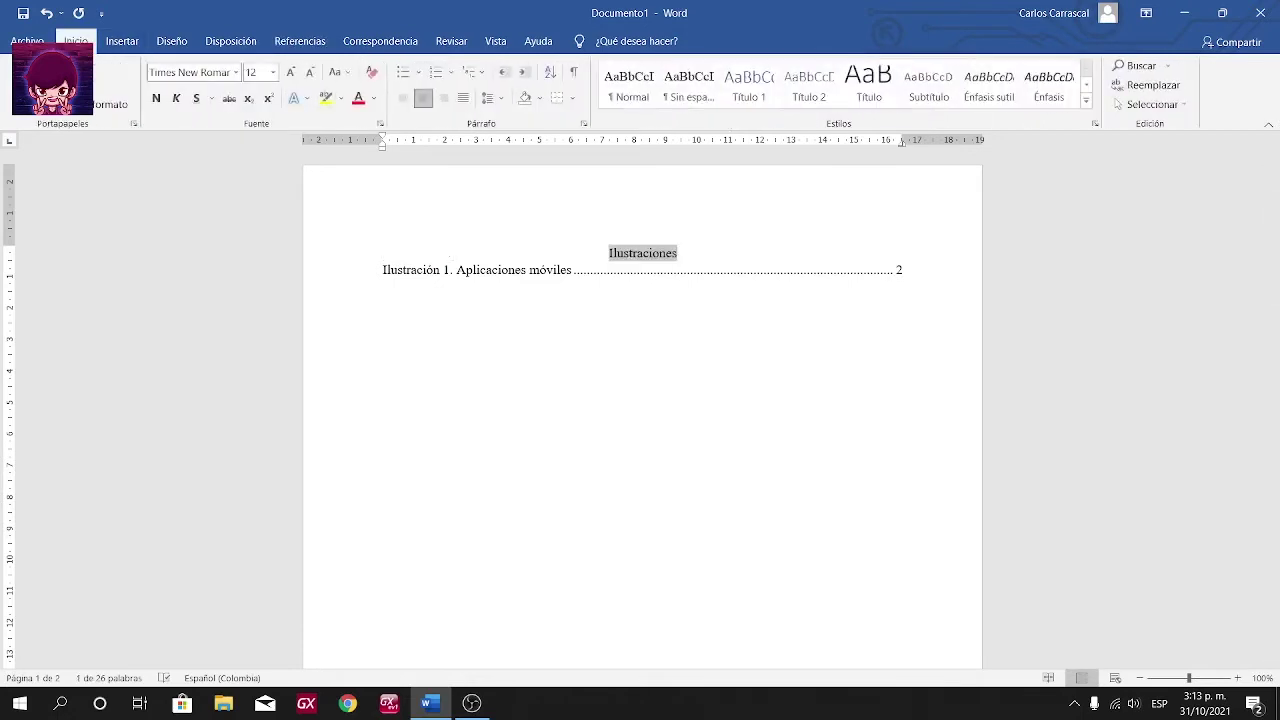
left_click(290, 72)
left_click(290, 72)
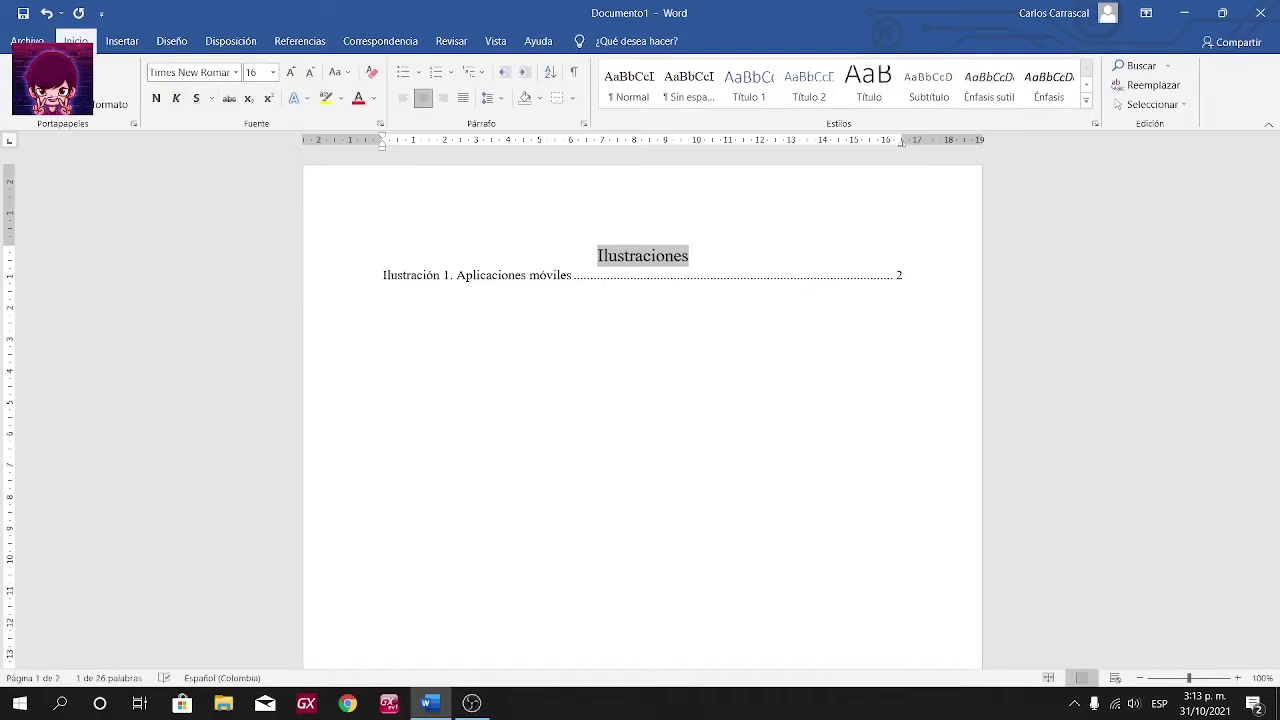
key("ctrl+n")
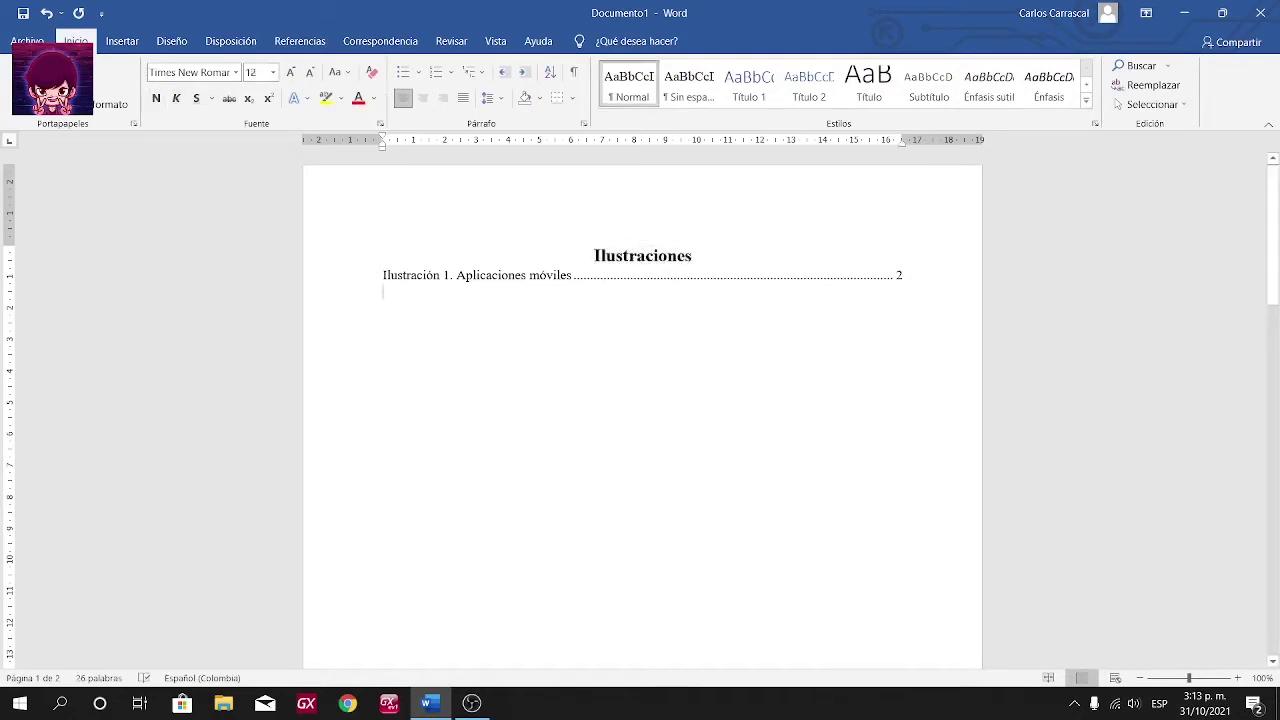
left_click(386, 300)
left_click(543, 373)
Delete the 'Tabla periódica' heading above the periodic table, leaving a blank line
scroll(643, 410, "down", 2)
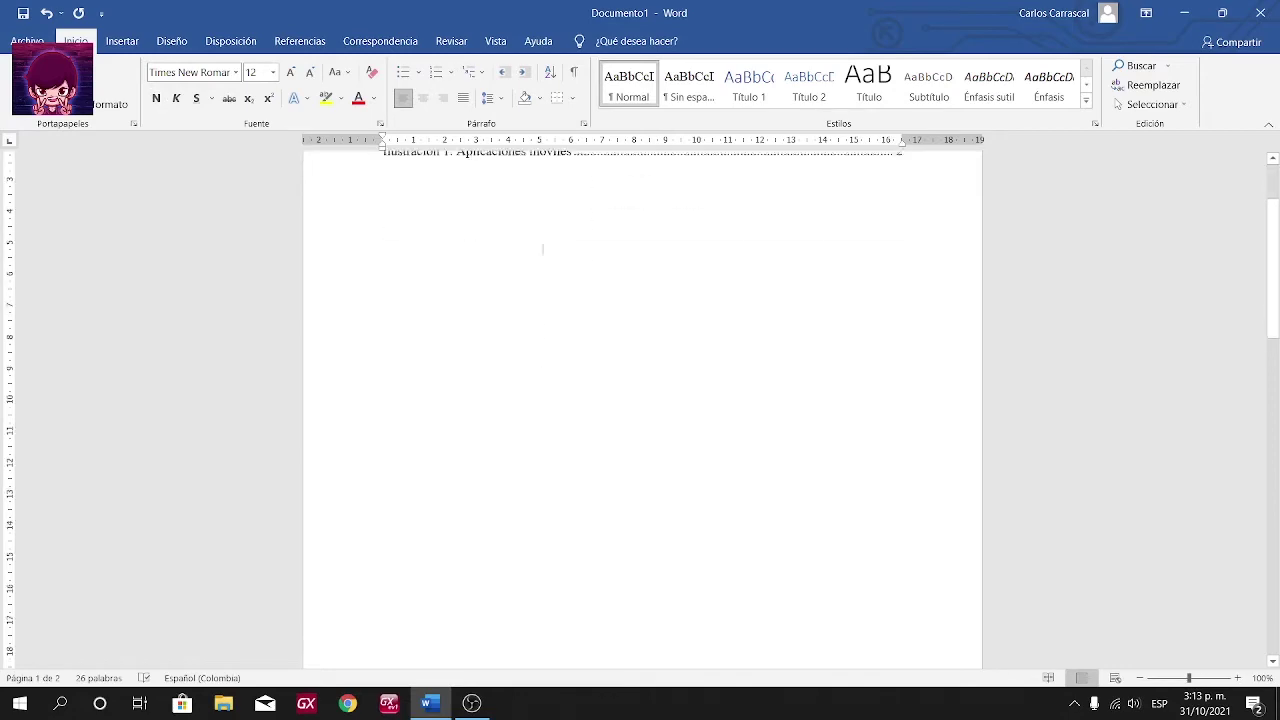
scroll(643, 410, "down", 6)
scroll(643, 410, "down", 5)
scroll(643, 410, "down", 4)
scroll(643, 410, "down", 3)
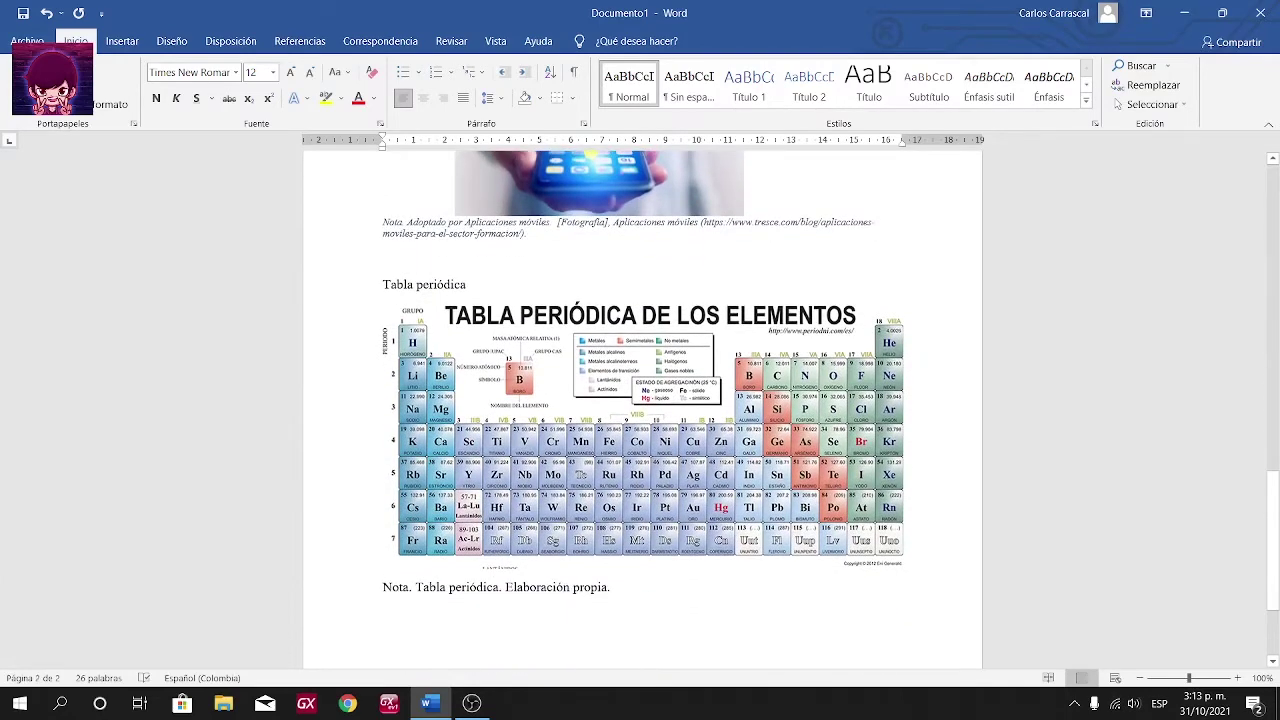
left_click_drag(476, 285, 382, 285)
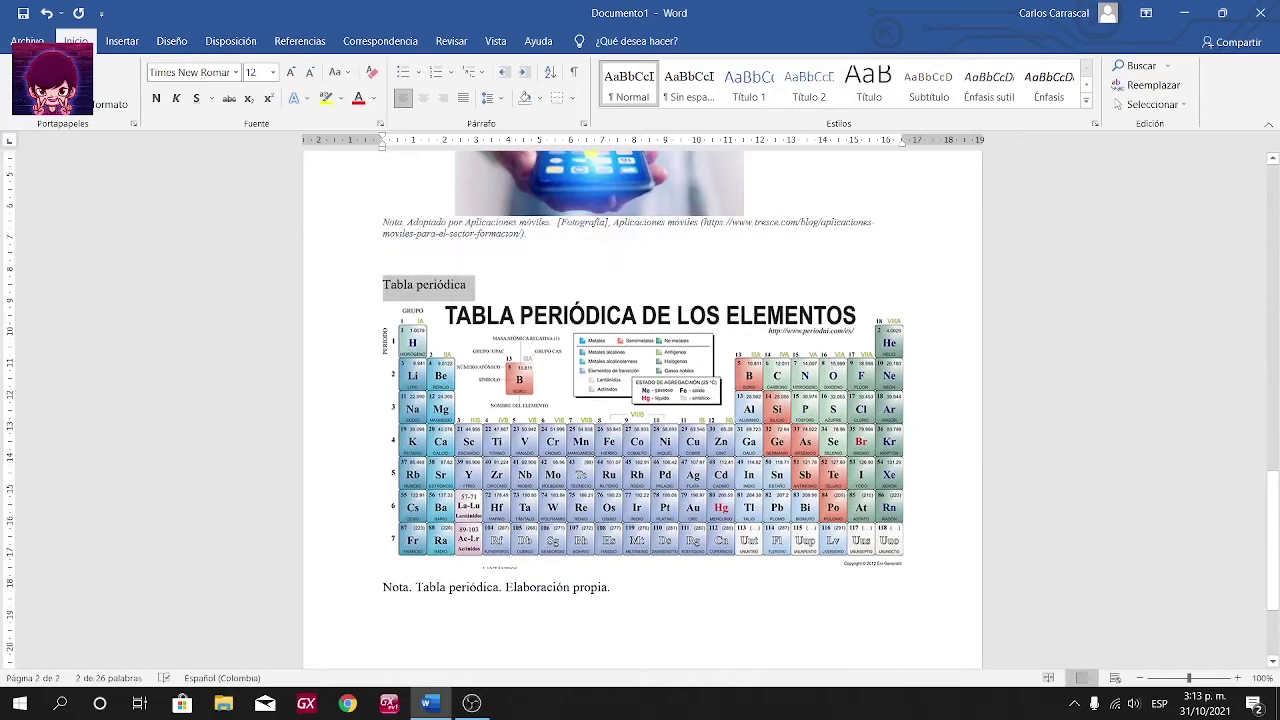
key("Delete")
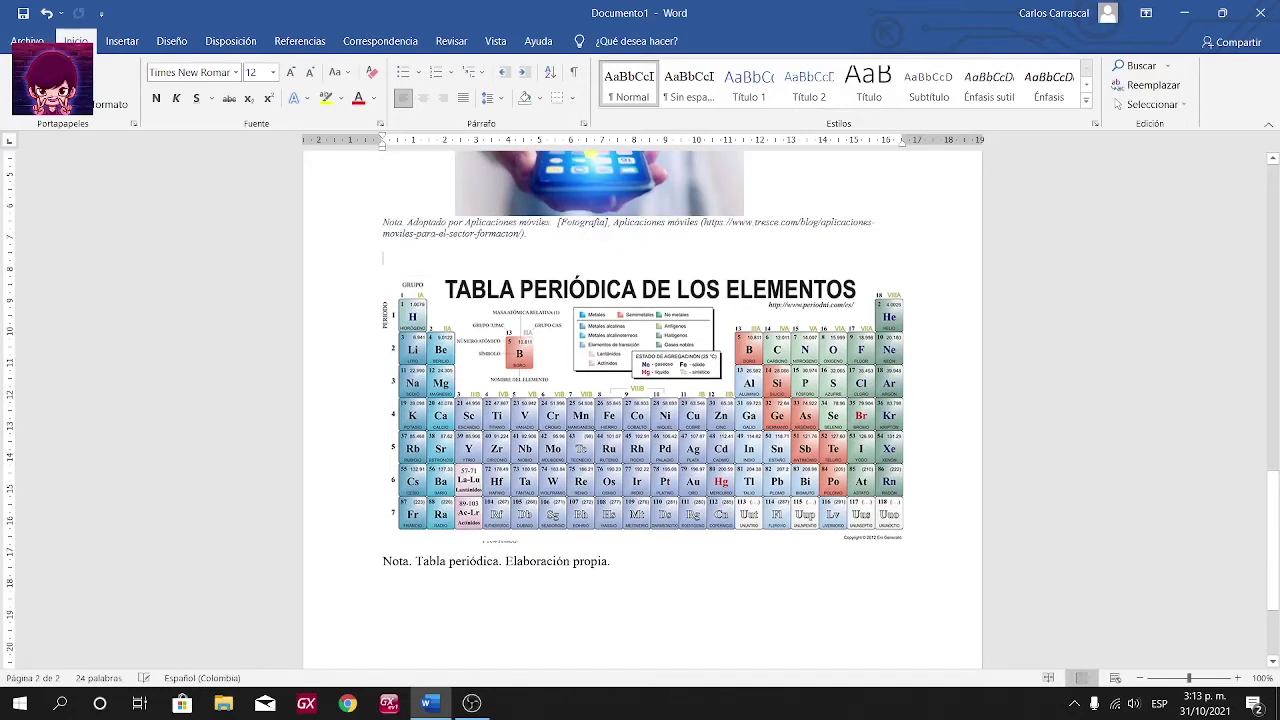
key("Return")
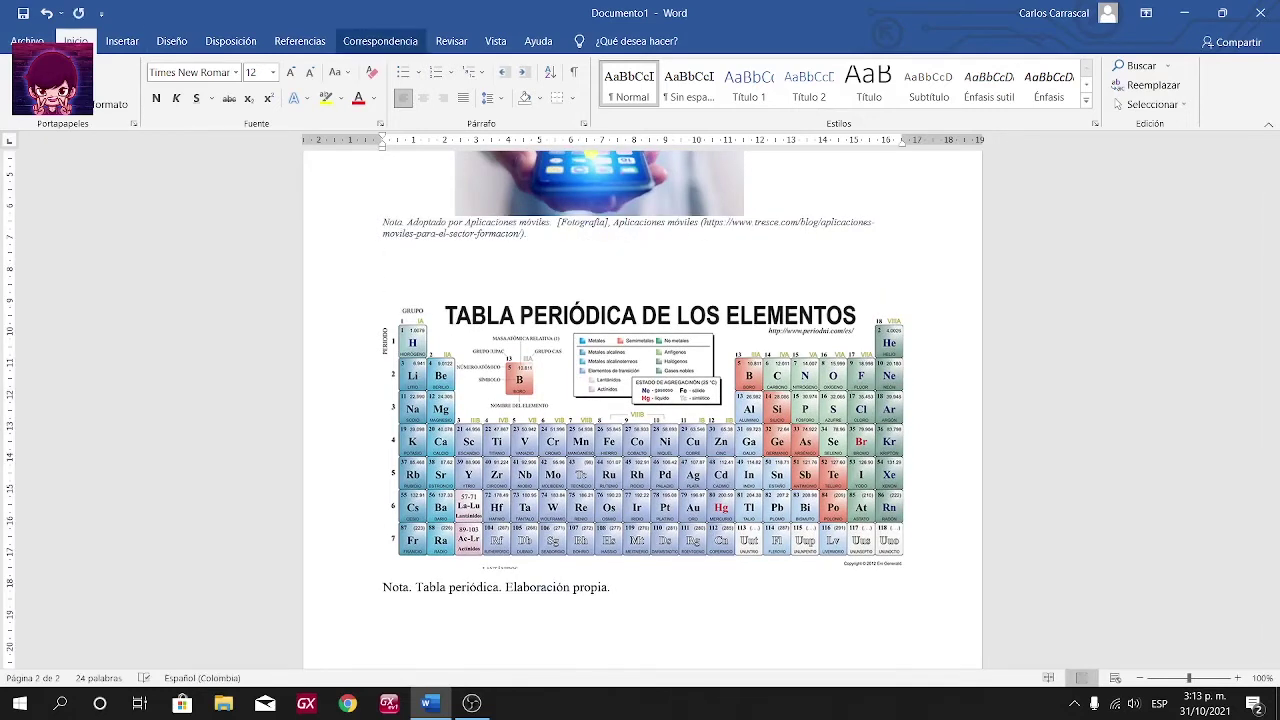
left_click(380, 41)
left_click(300, 41)
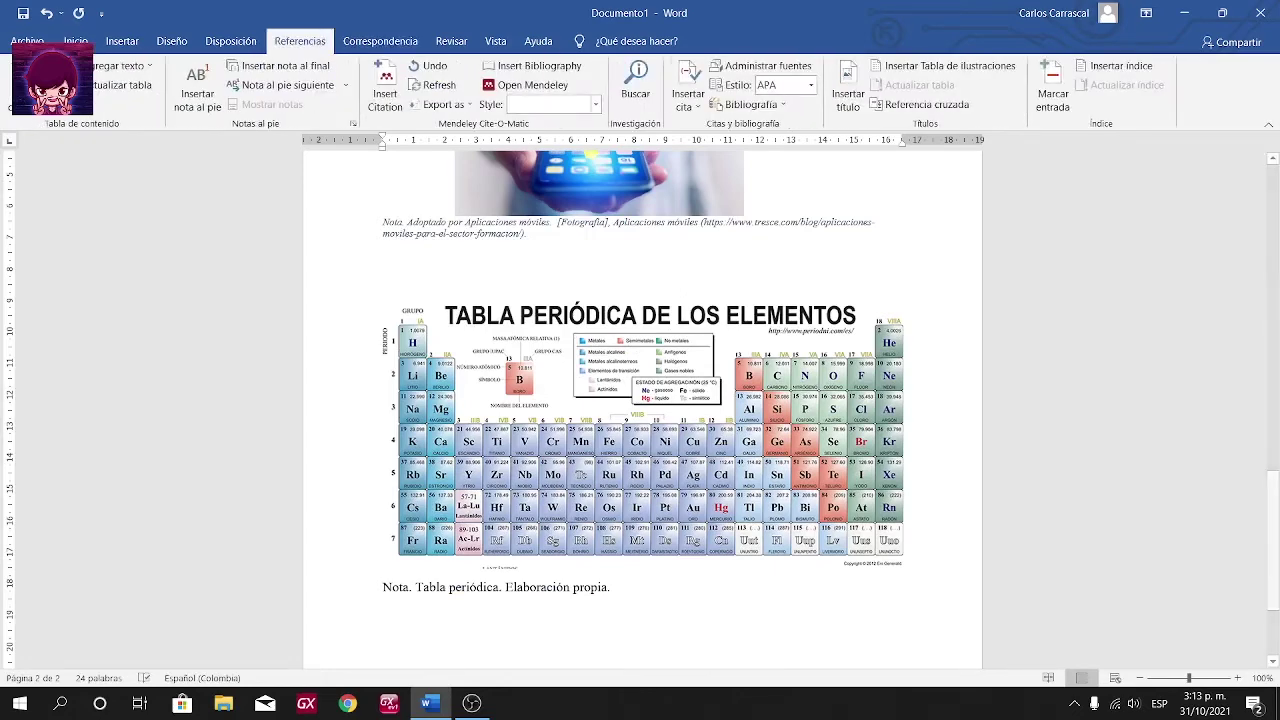
Insert the caption 'Tabla 1. Tabla periódica' above the periodic table using the Tabla label
left_click(848, 93)
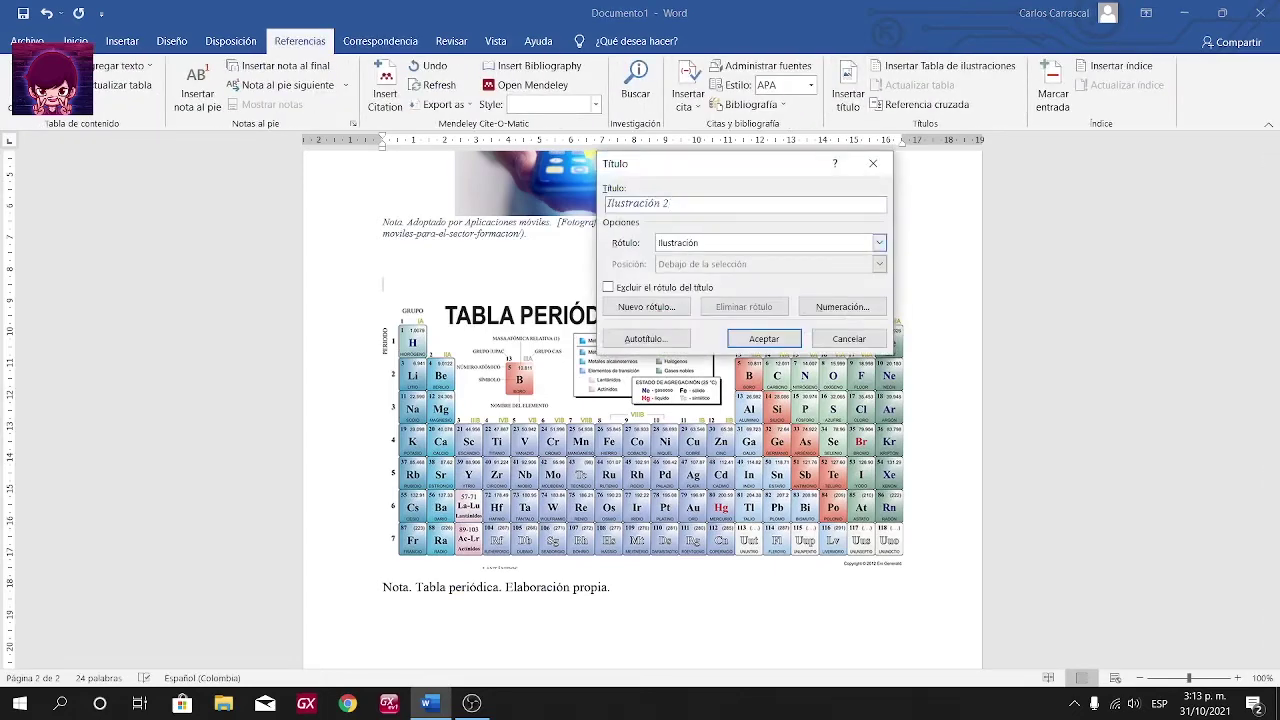
left_click(879, 243)
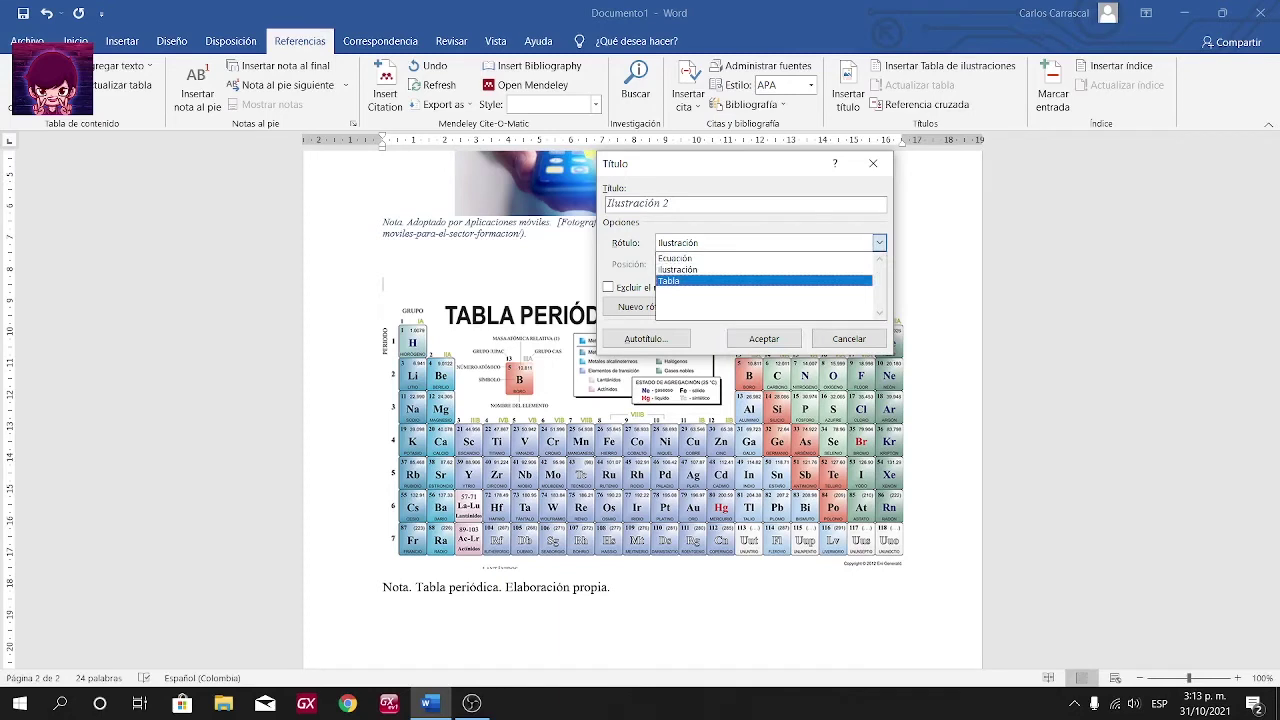
left_click(668, 281)
type(". ")
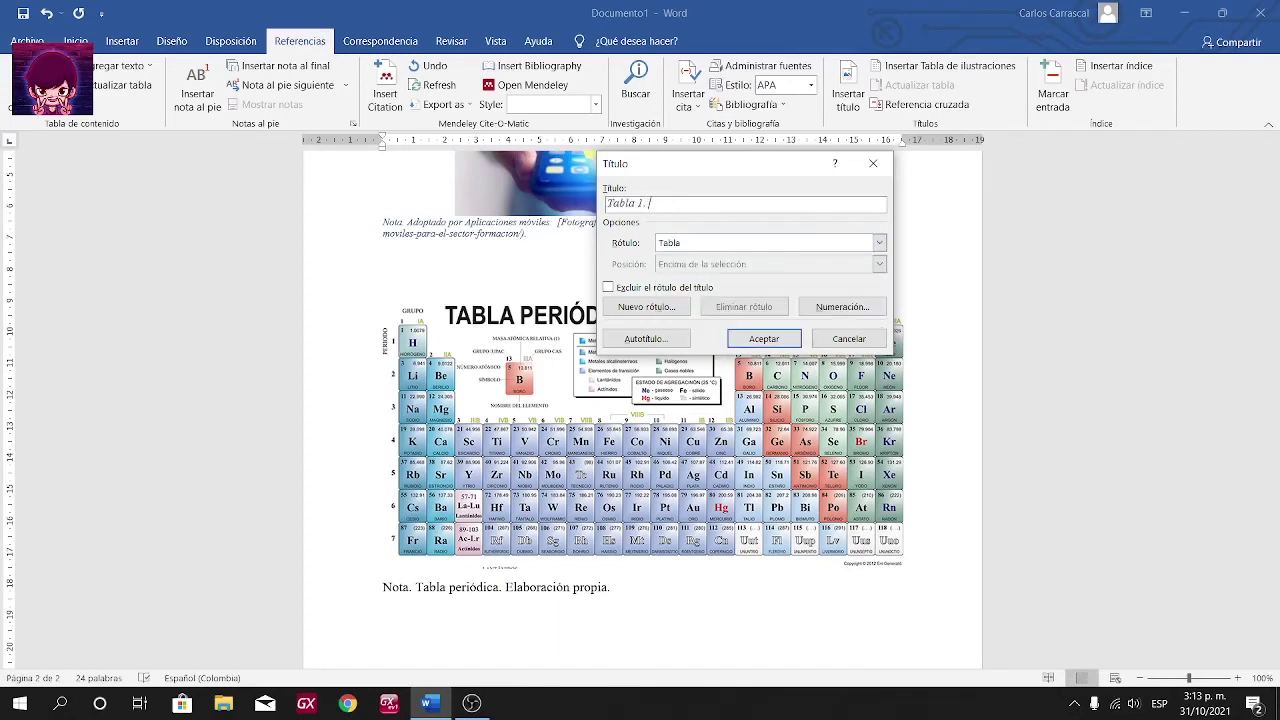
type("Tabla periódica")
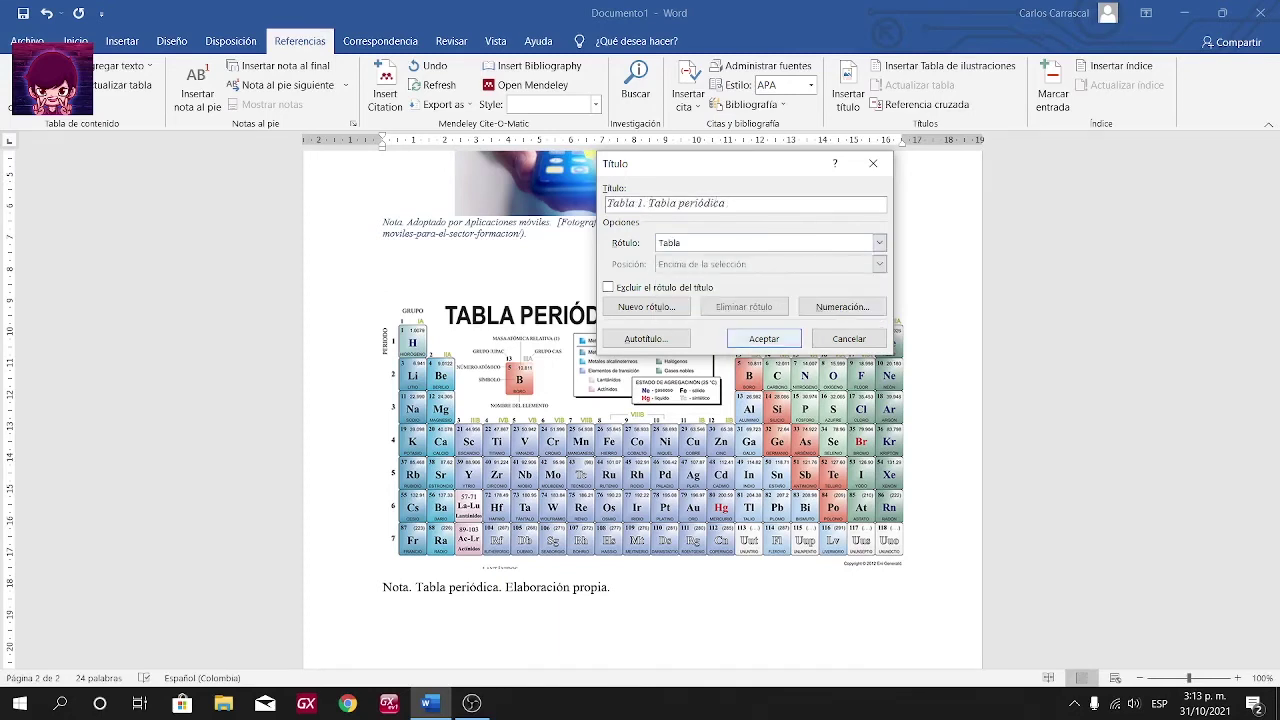
left_click(764, 338)
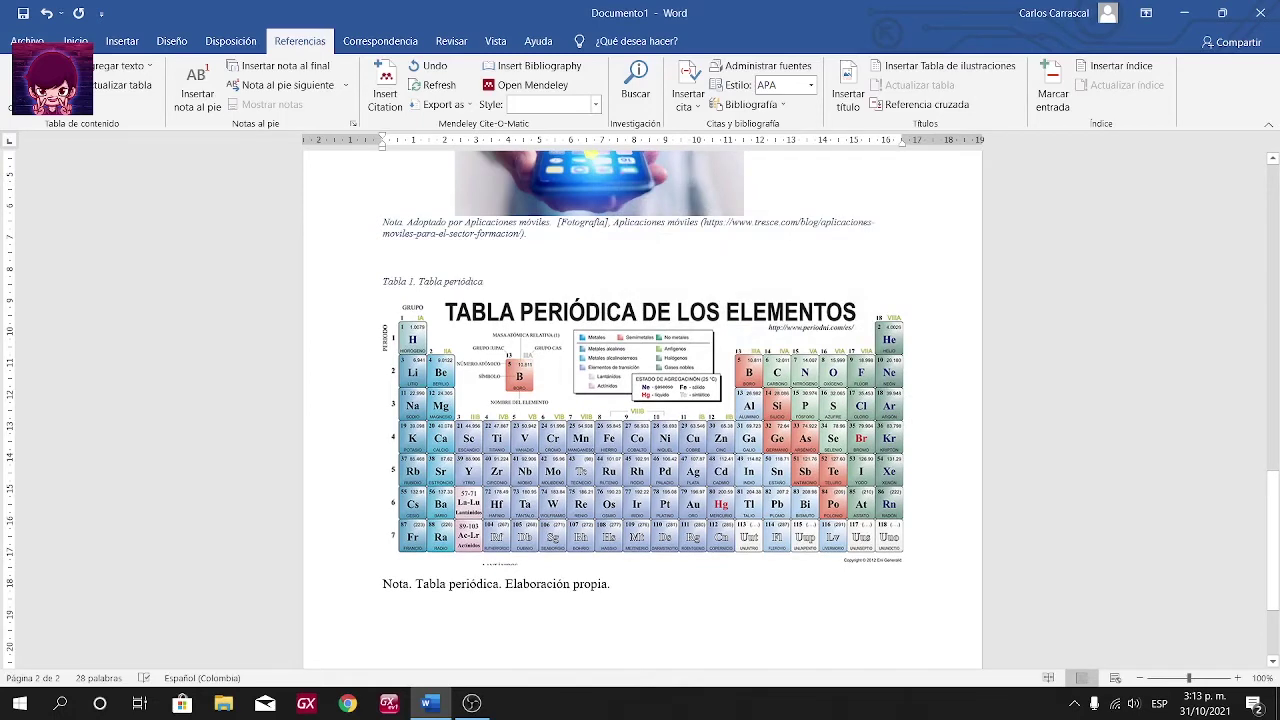
left_click_drag(415, 584, 609, 584)
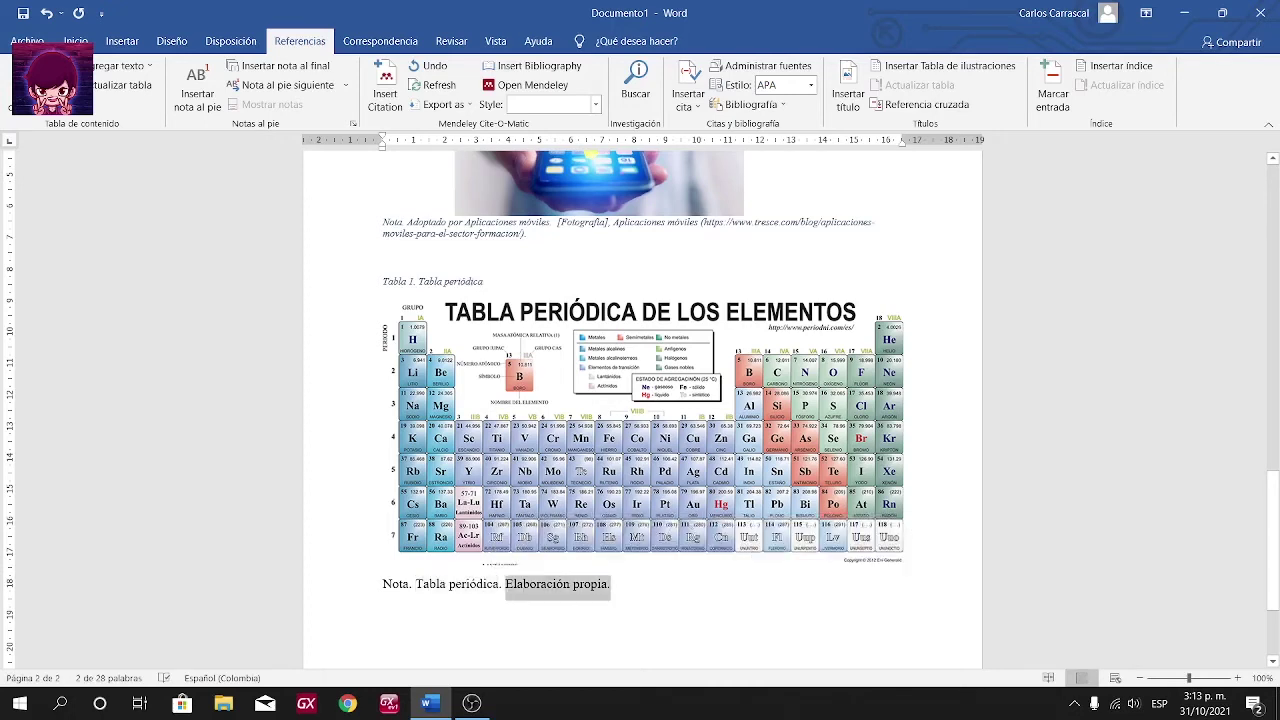
Copy the Tabla 1 caption's formatting onto the Nota line below the periodic table
left_click(610, 584)
left_click(76, 41)
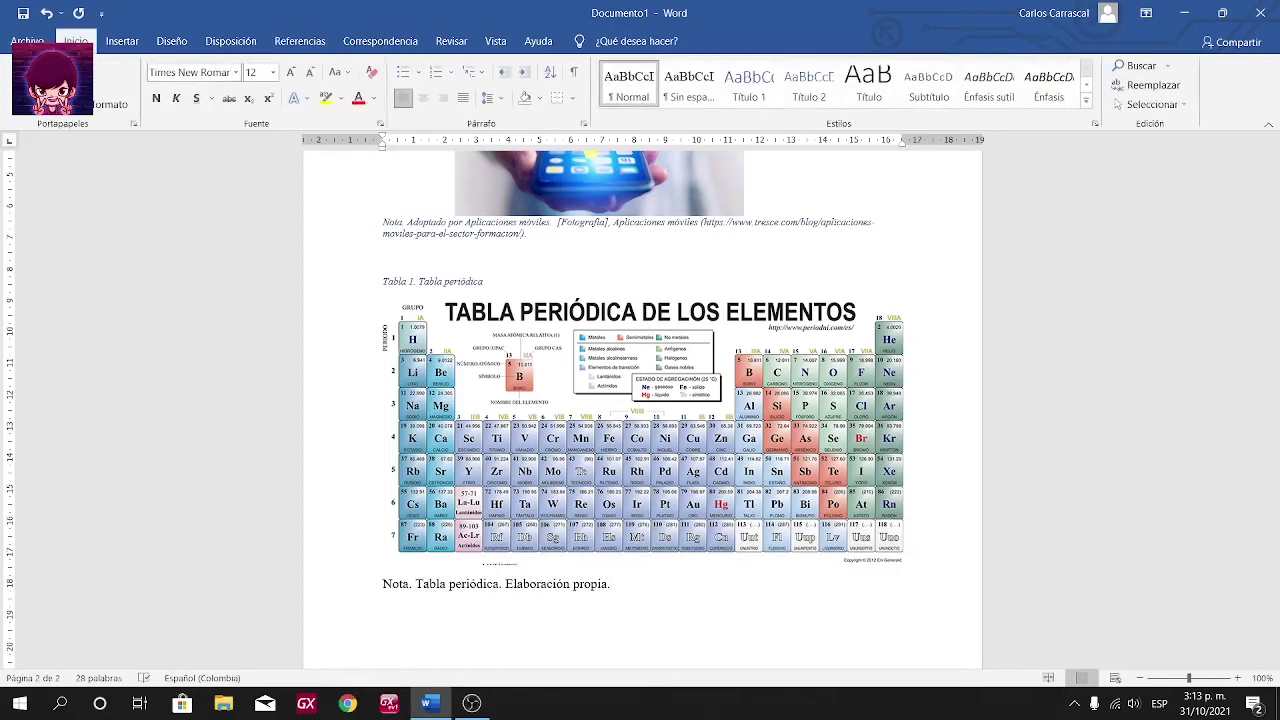
triple_click(432, 281)
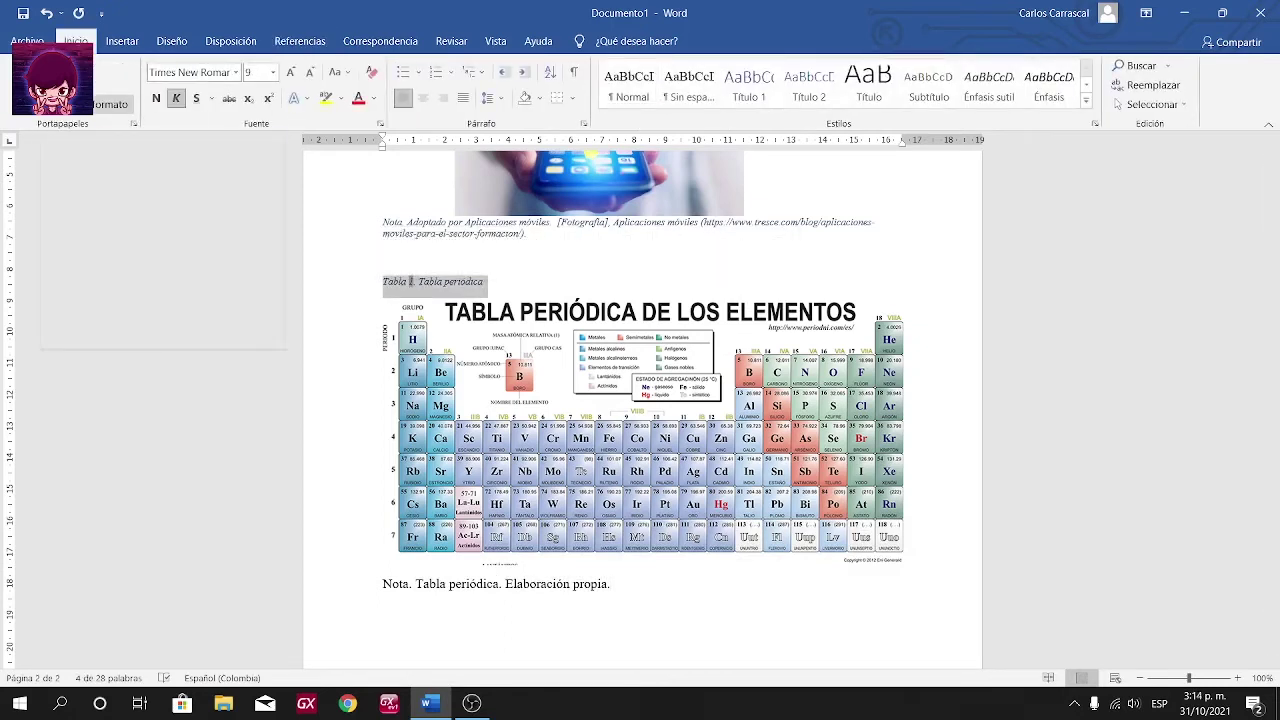
left_click(112, 104)
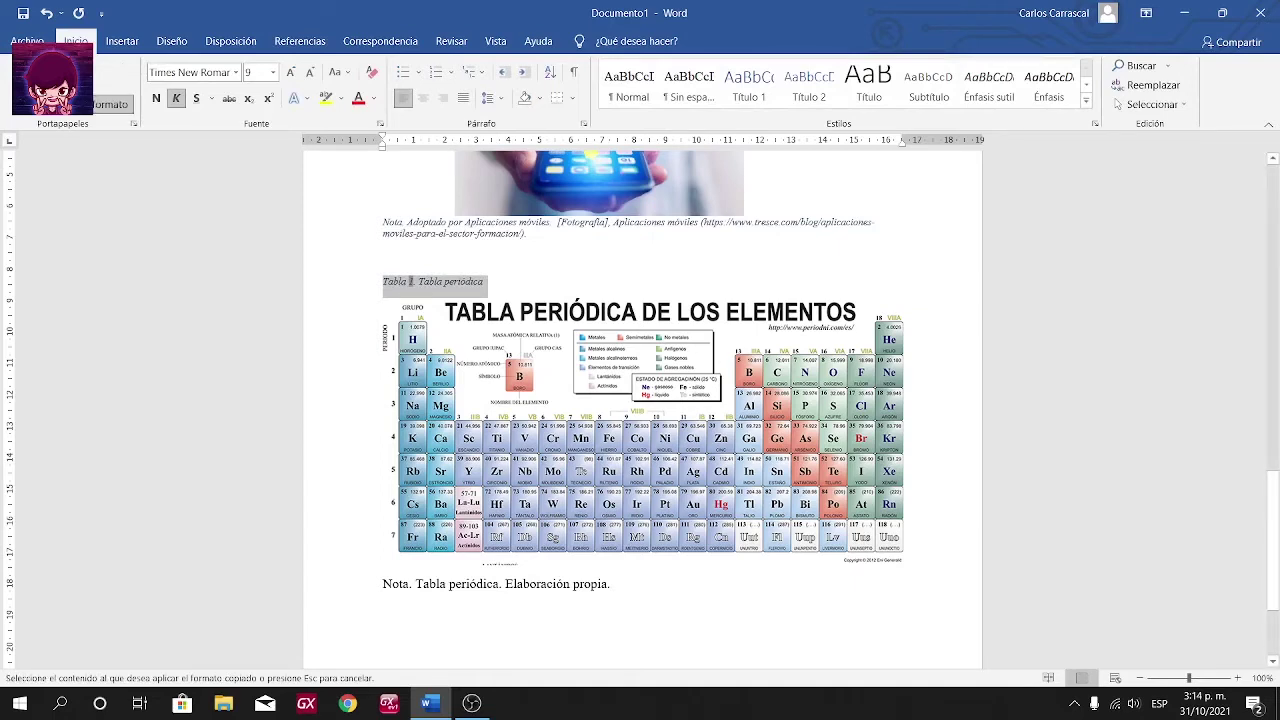
left_click_drag(382, 584, 612, 584)
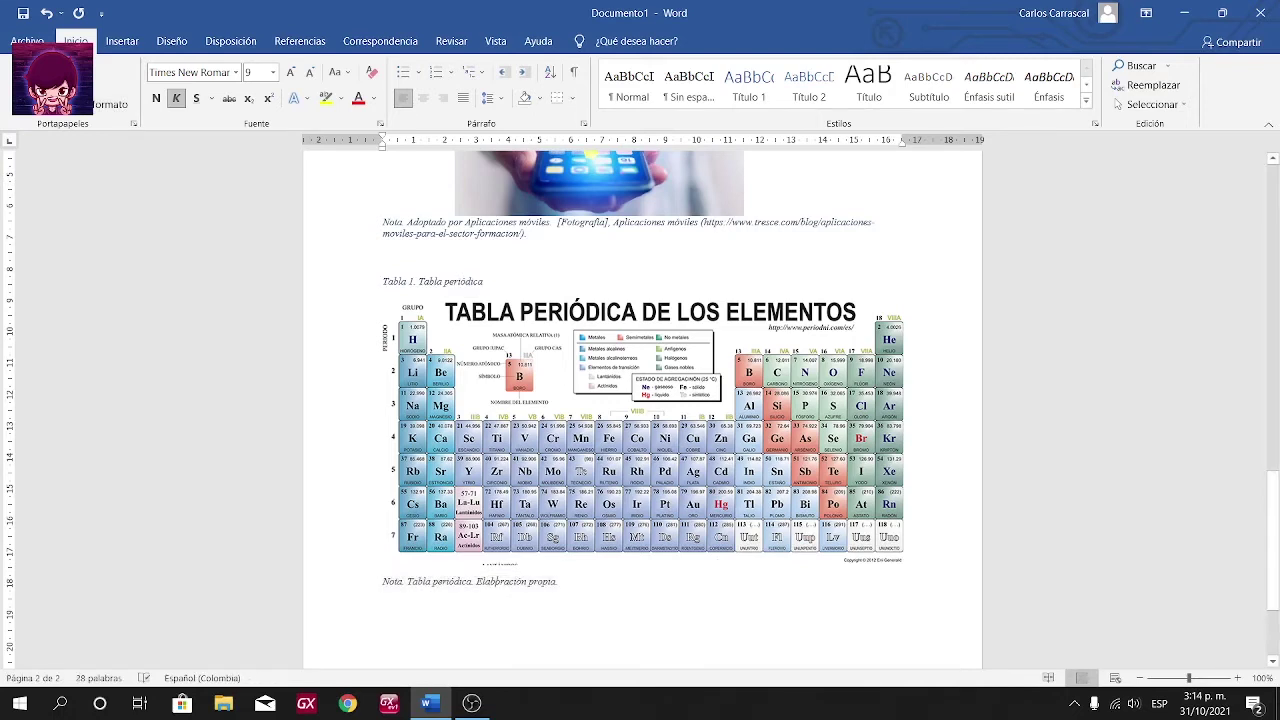
double_click(395, 281)
left_click_drag(560, 582, 386, 547)
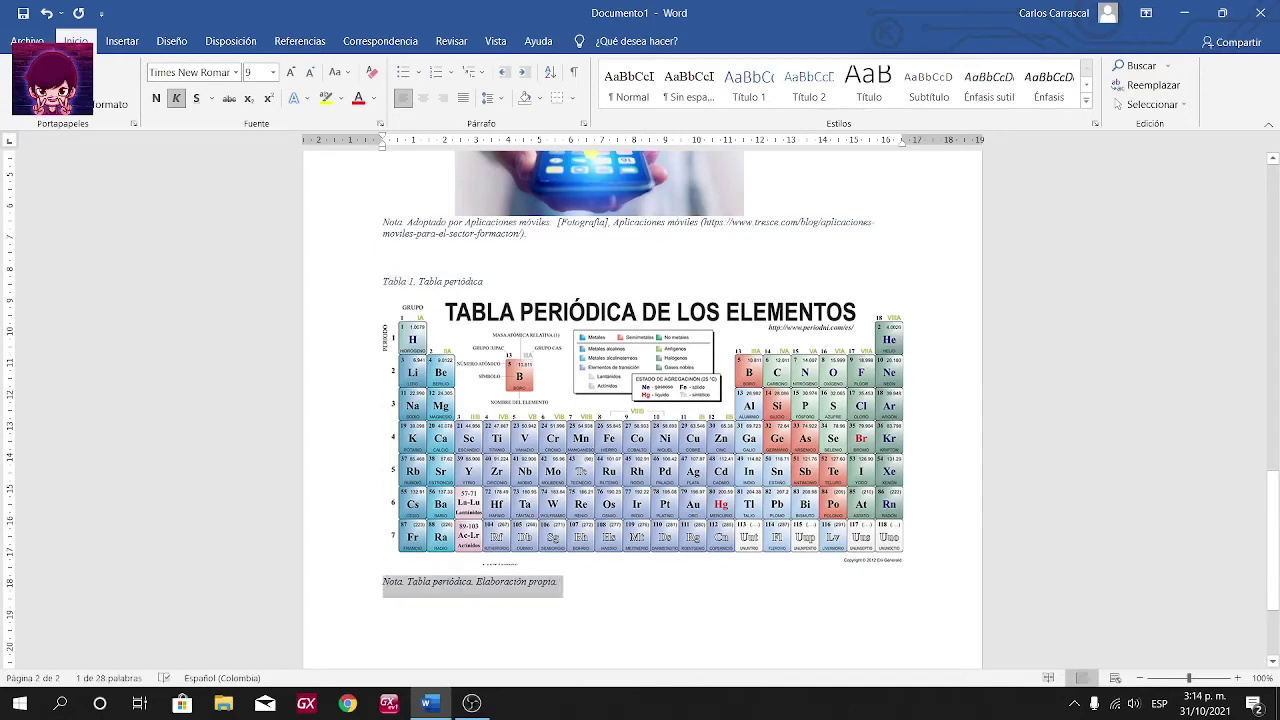
key("Right")
Add a 'Tablas' heading below the Ilustraciones list, centred, bold and 16 pt
scroll(640, 400, "up", 10)
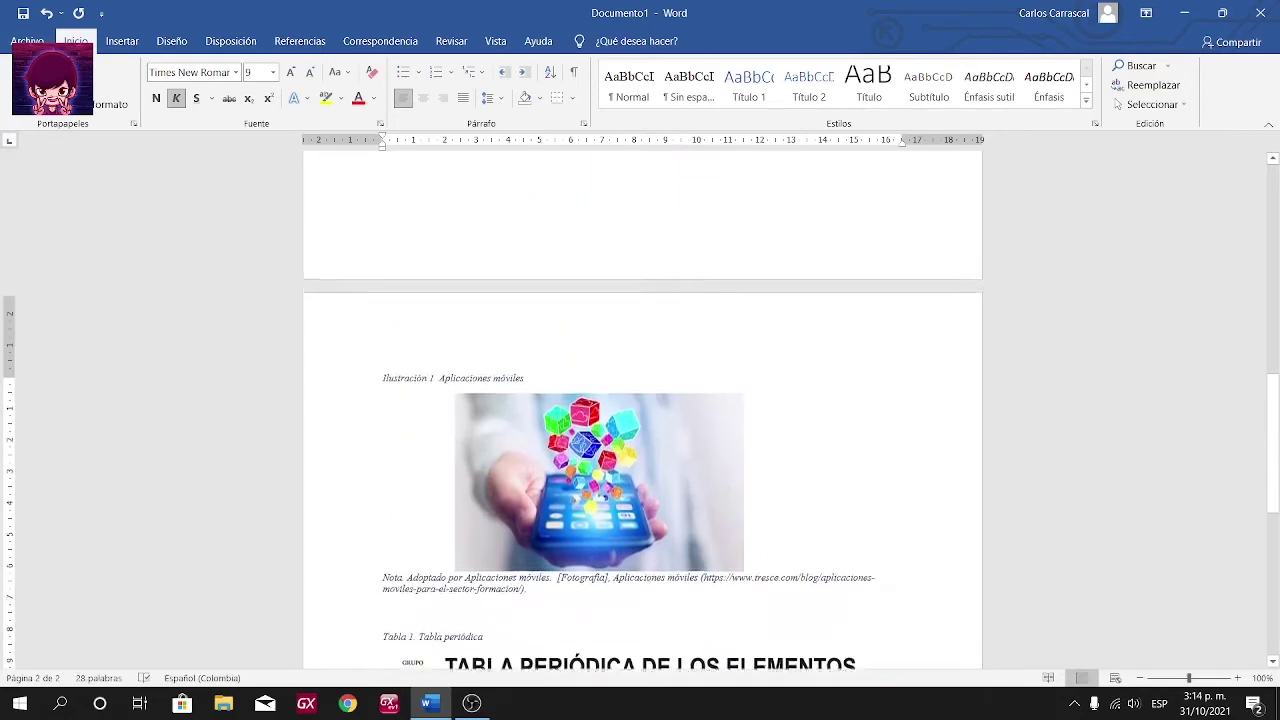
left_click(383, 291)
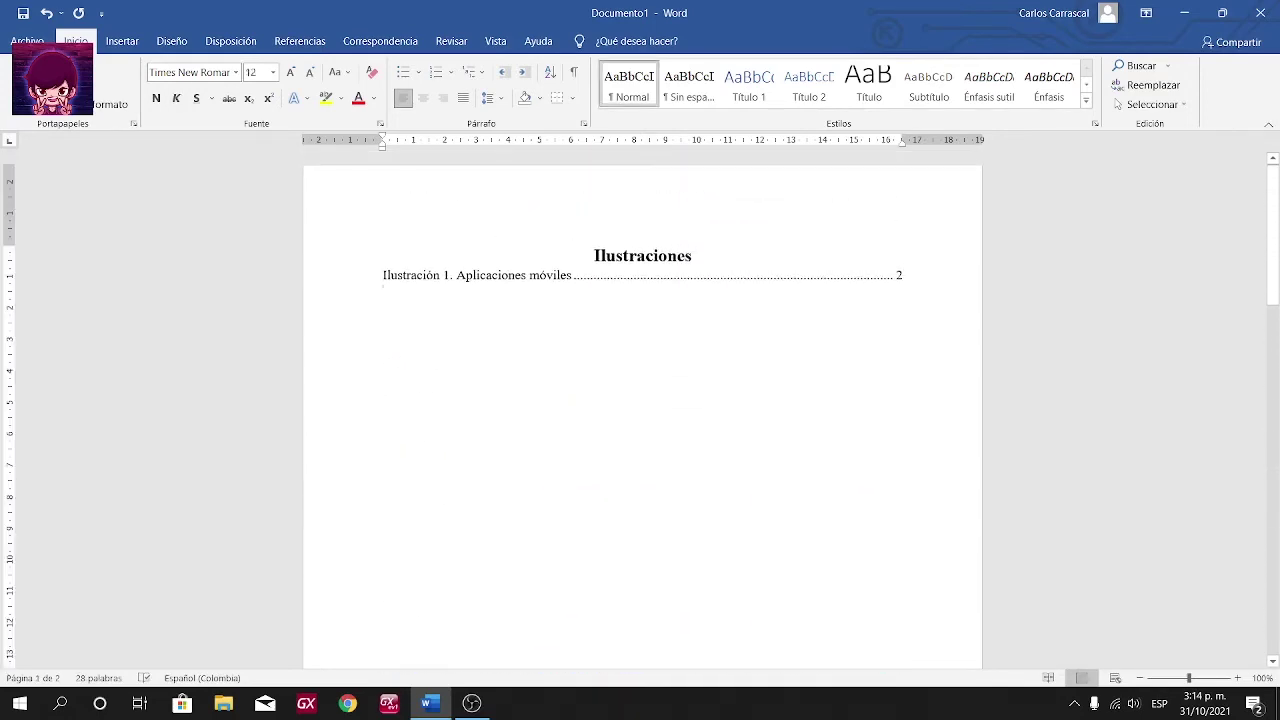
key("Return")
key("Return")
type("Ta")
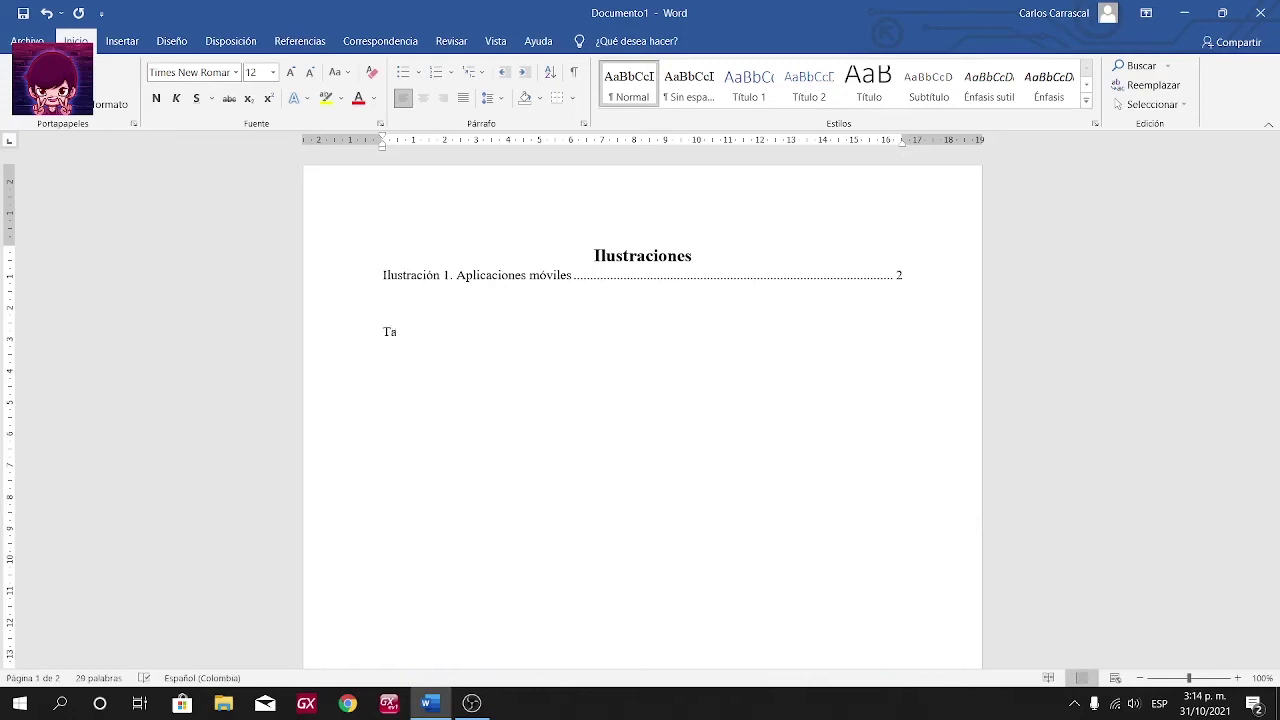
type("blas")
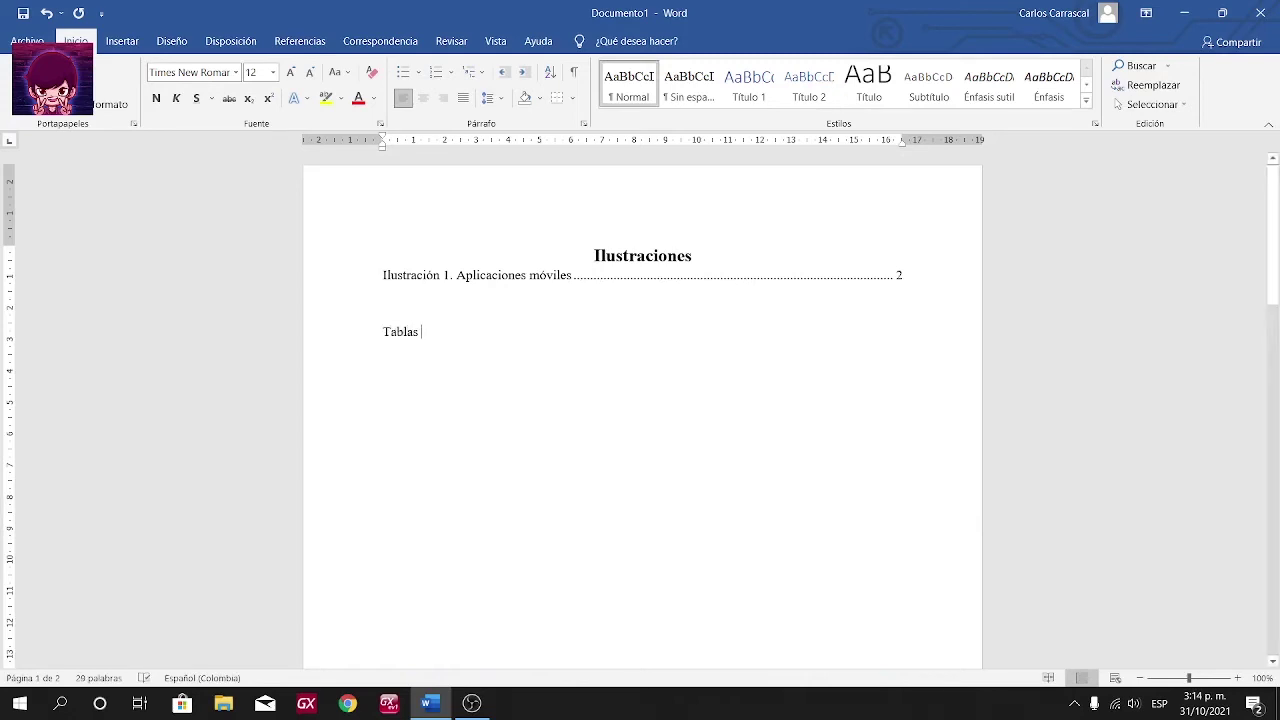
key("shift+Home")
key("ctrl+e")
left_click(290, 72)
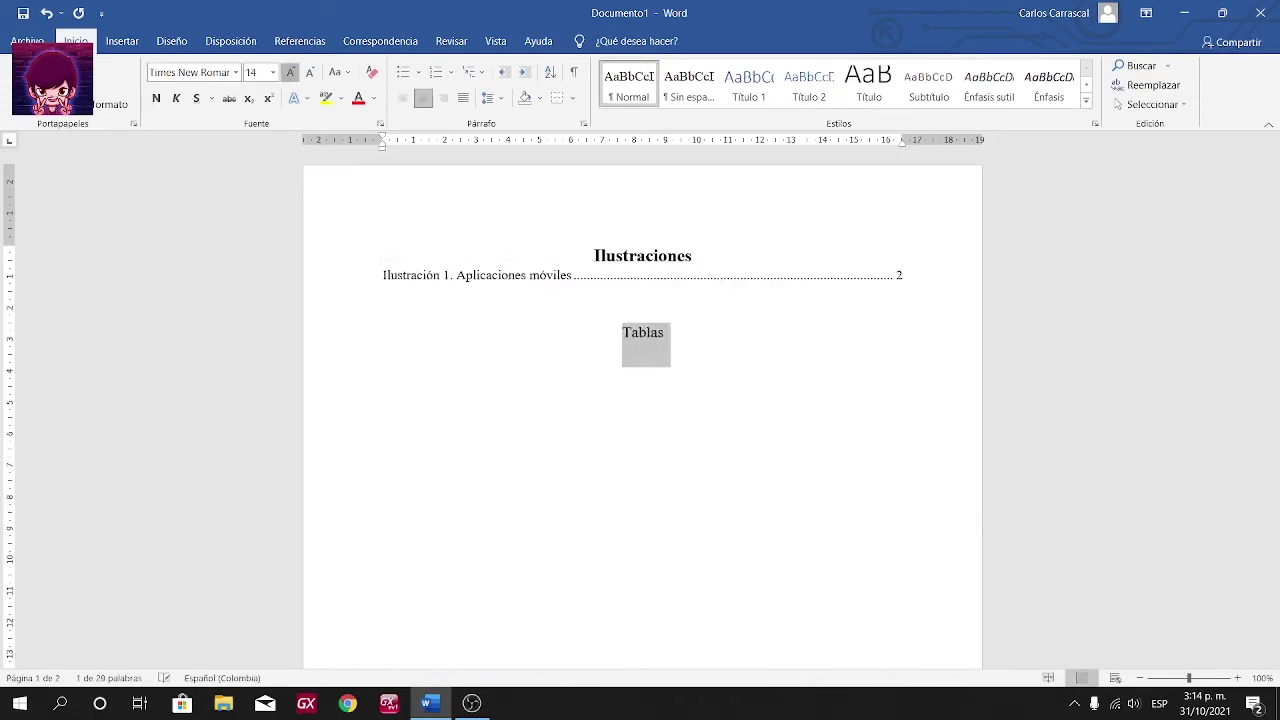
left_click(290, 72)
left_click(156, 97)
left_click(669, 333)
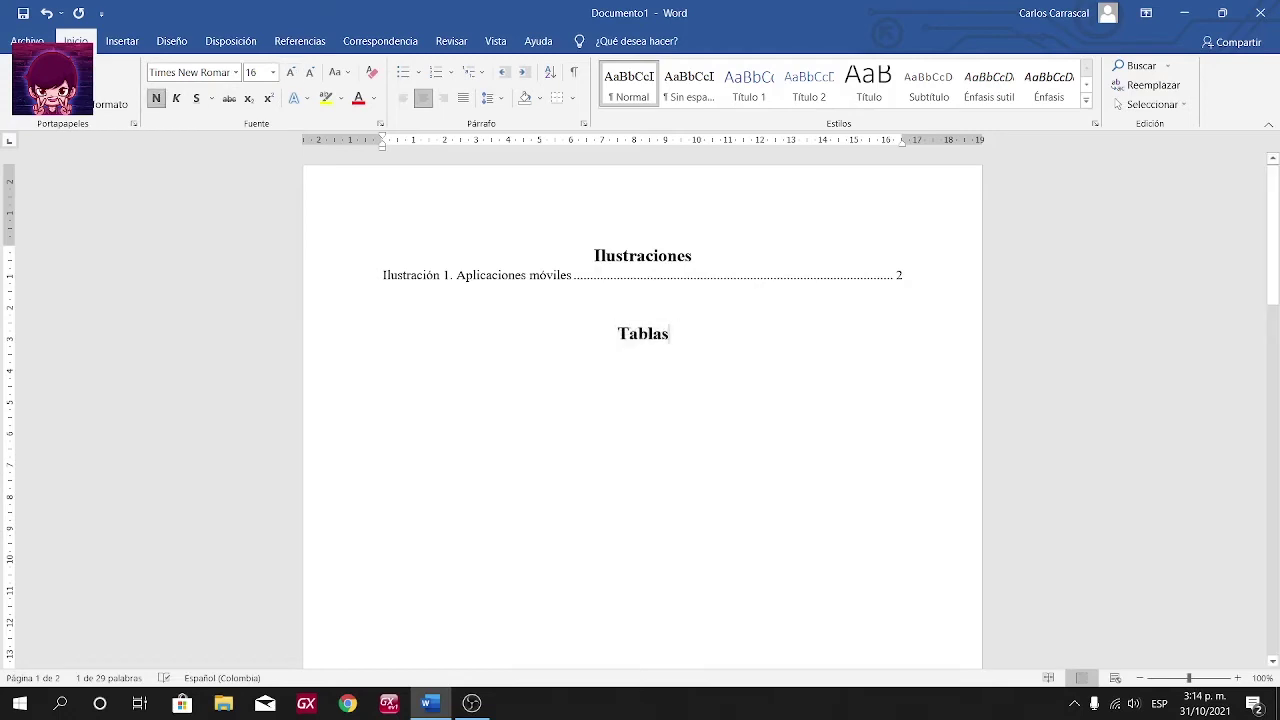
key("Return")
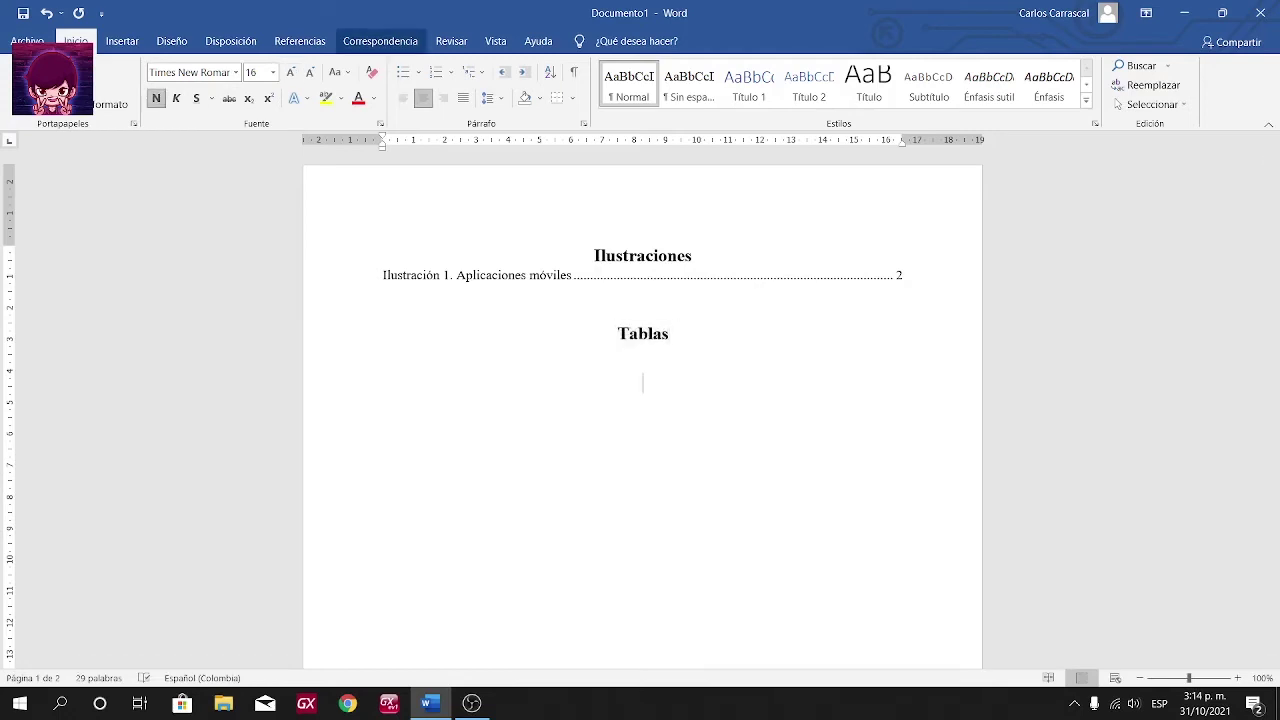
left_click(300, 41)
Insert a table of illustrations using the Tabla caption label, listing 'Tabla 1. Tabla periódica' on page 2
left_click(950, 65)
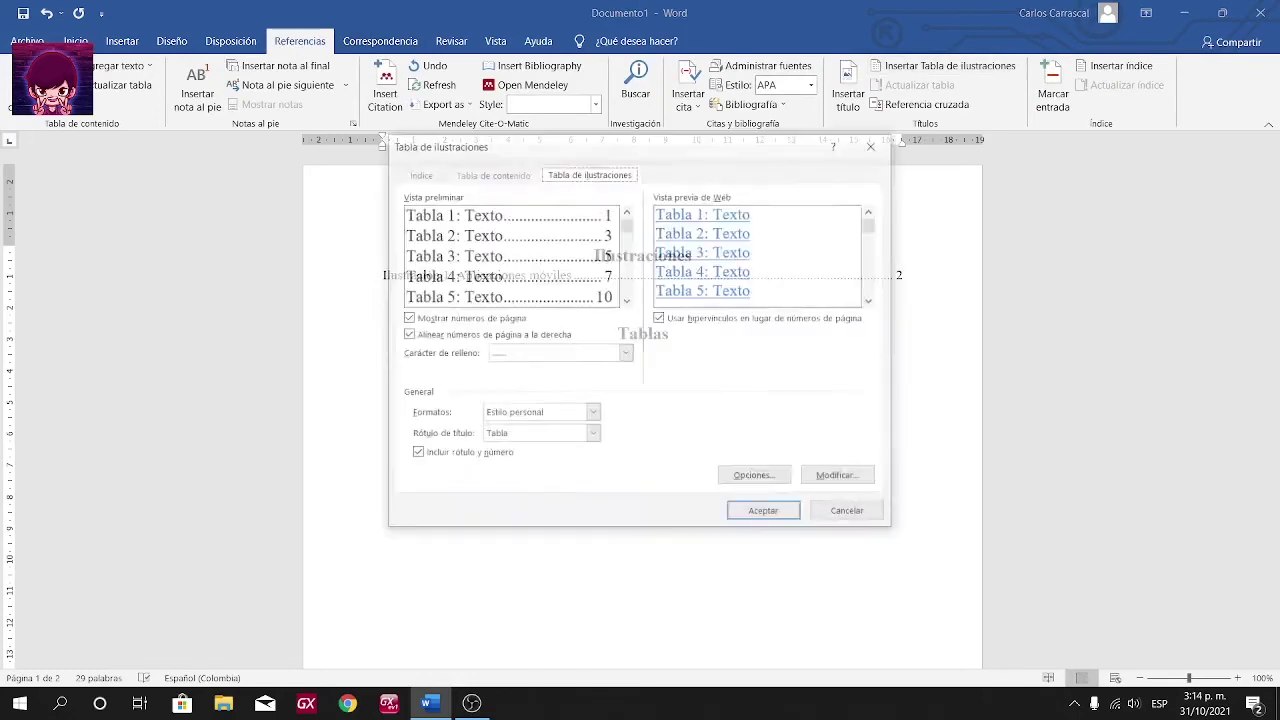
left_click(592, 434)
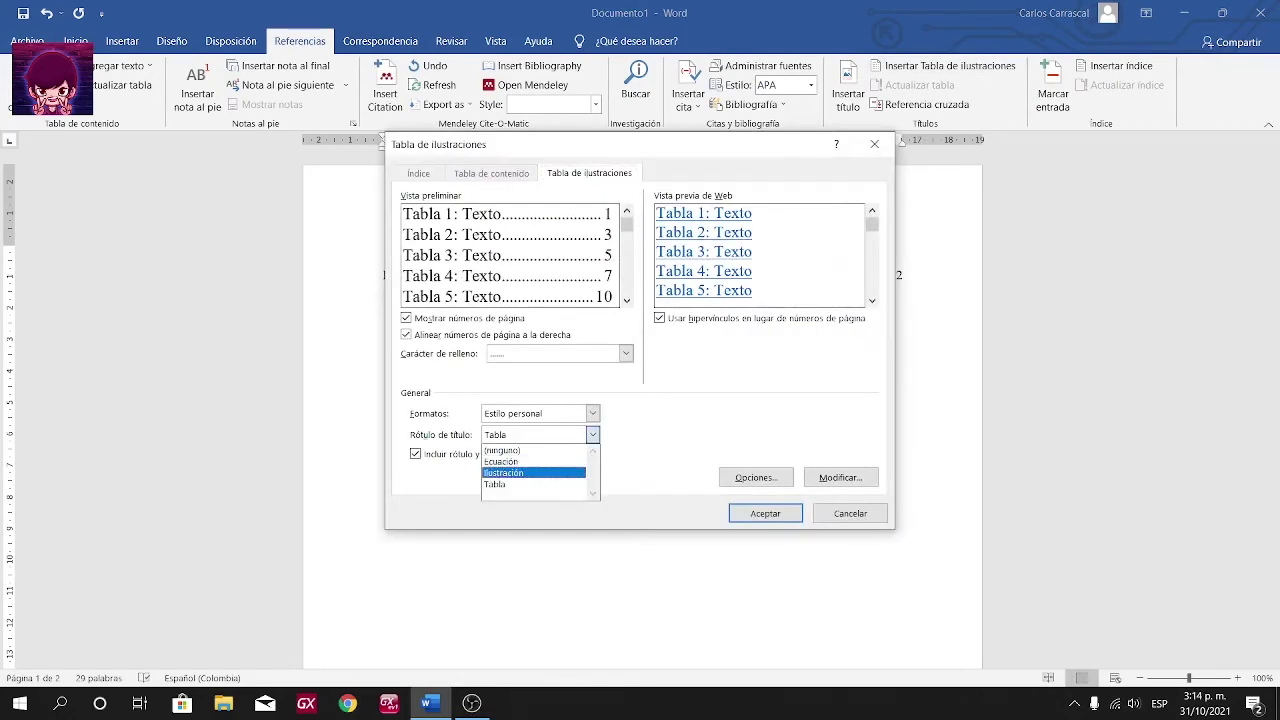
left_click(534, 484)
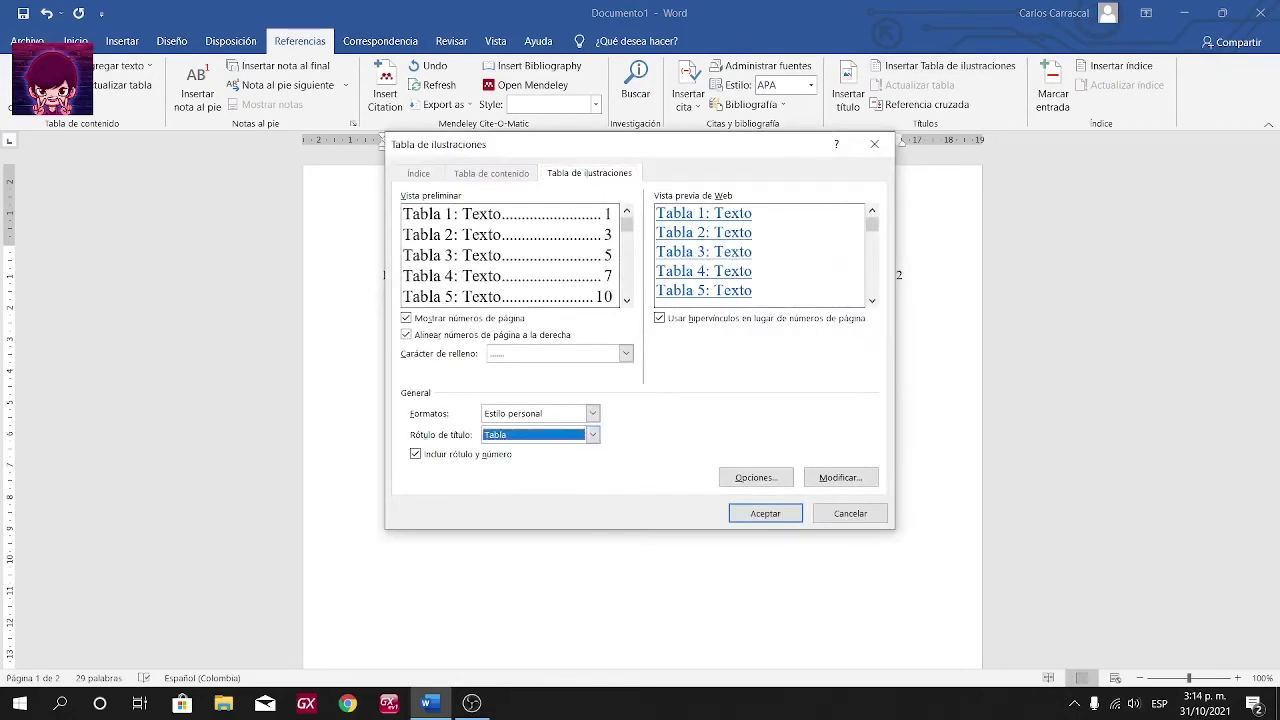
left_click(765, 513)
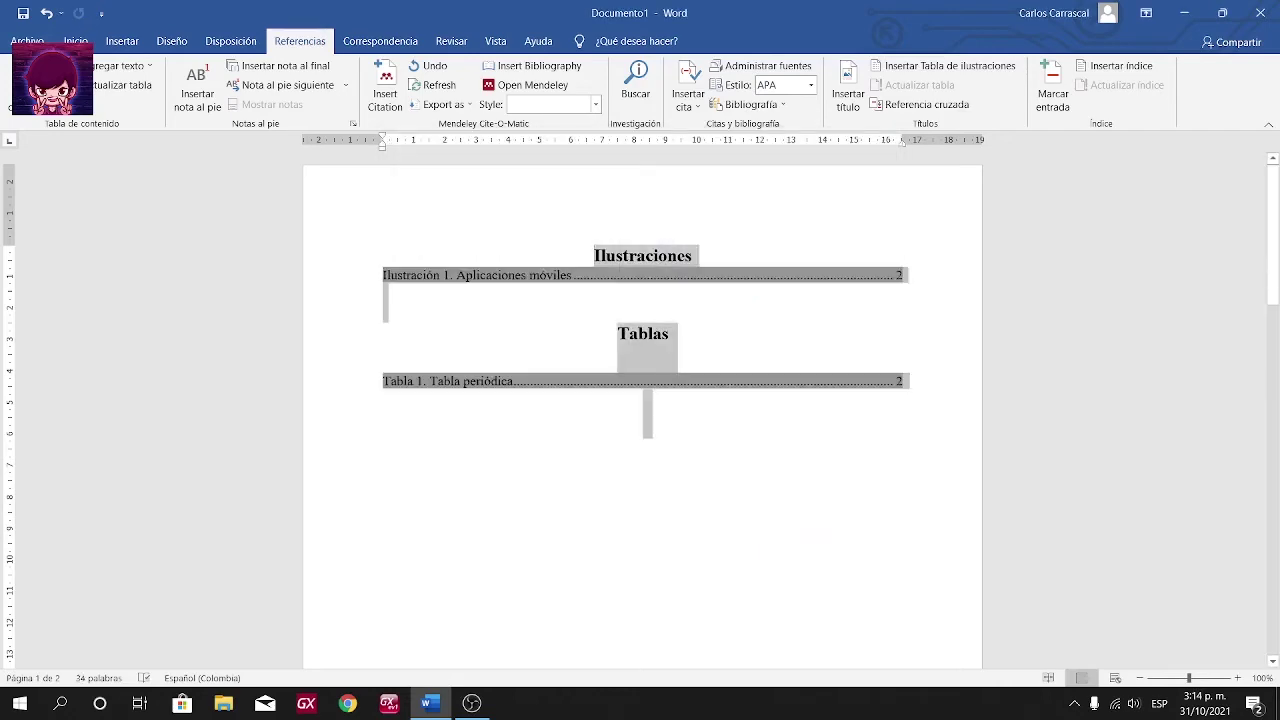
Insert a page break so Tabla 1 and the periodic table start on a new page
scroll(642, 400, "down", 5)
scroll(642, 400, "down", 5)
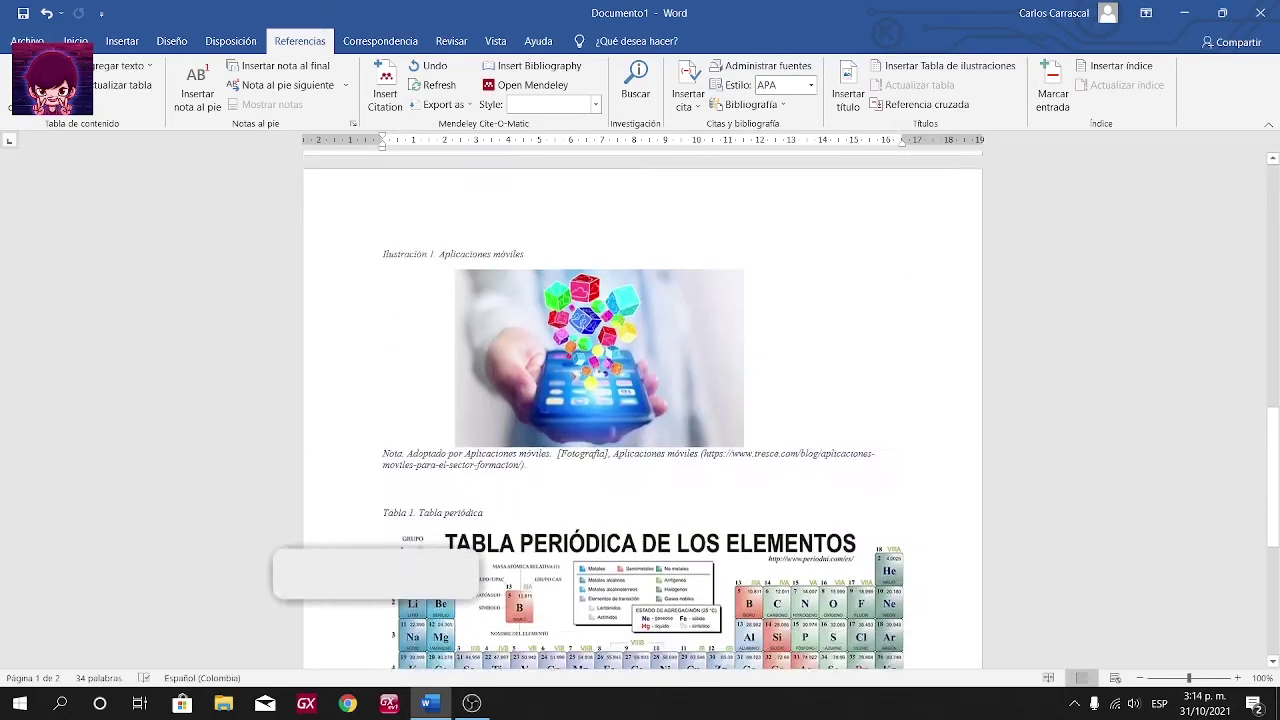
scroll(642, 400, "down", 3)
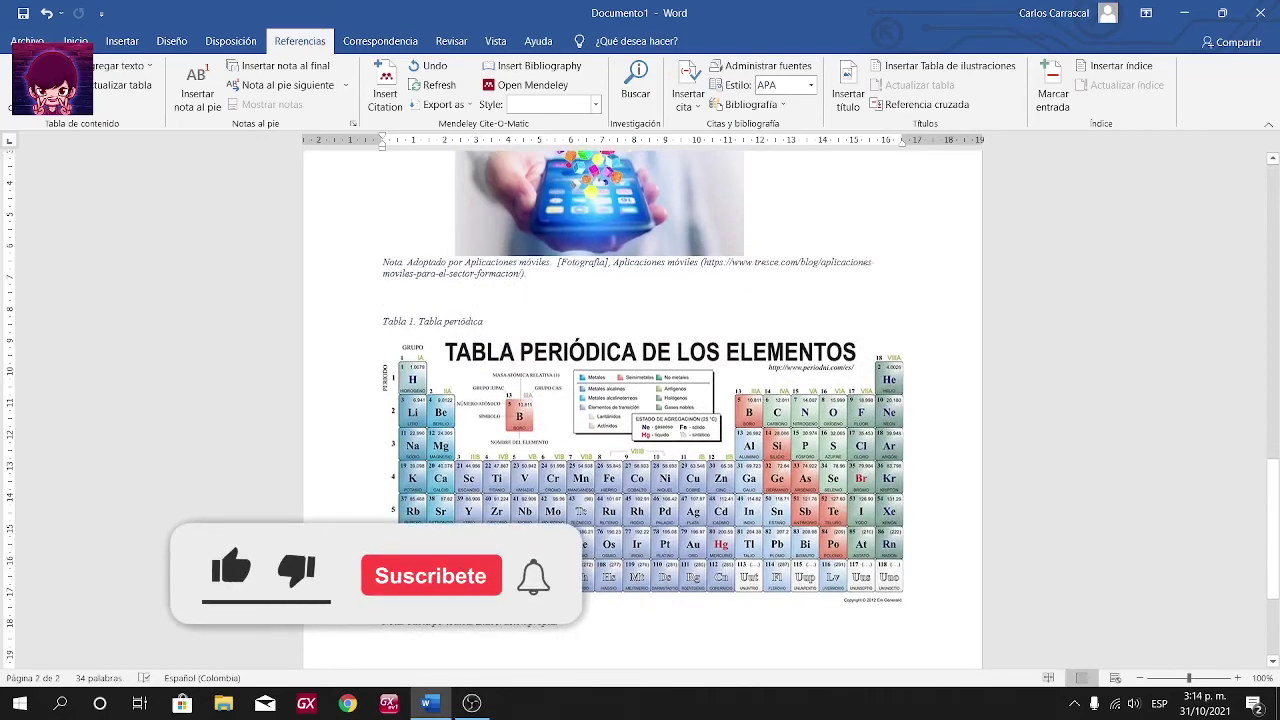
key("ctrl+Return")
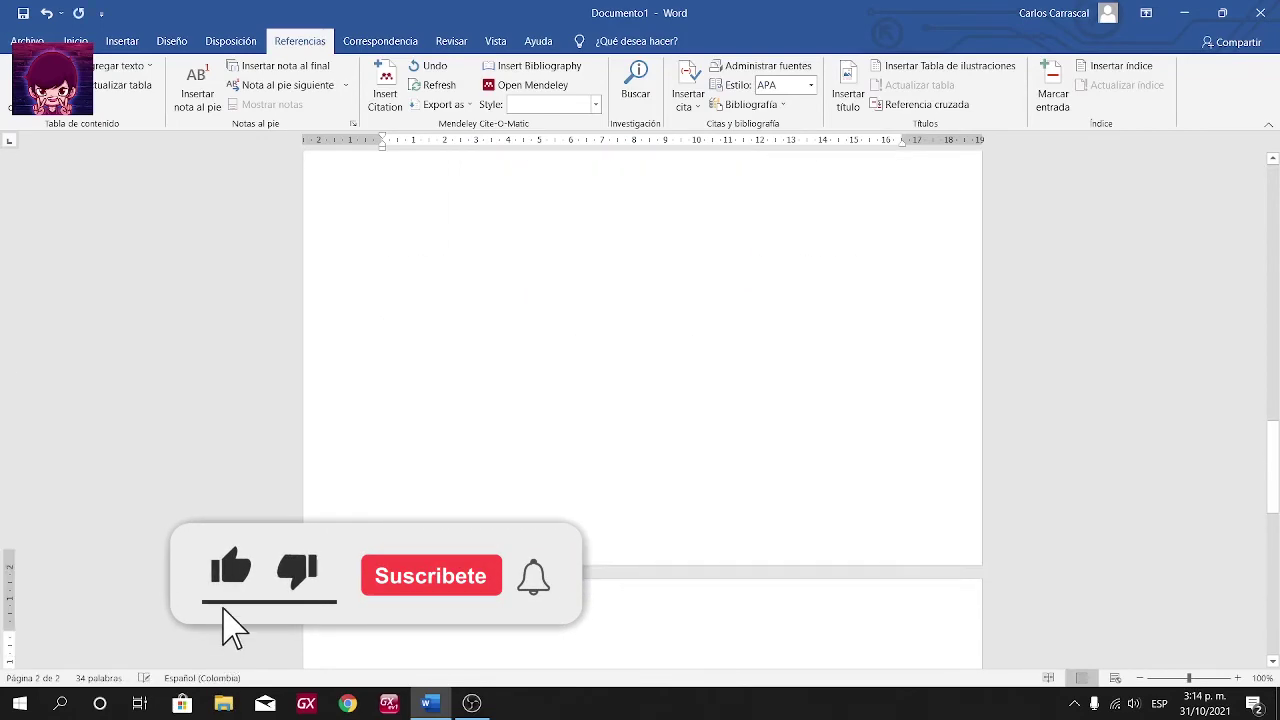
Open the page footer for editing, then close header/footer editing to return to the body
scroll(642, 400, "down", 2)
scroll(642, 400, "down", 5)
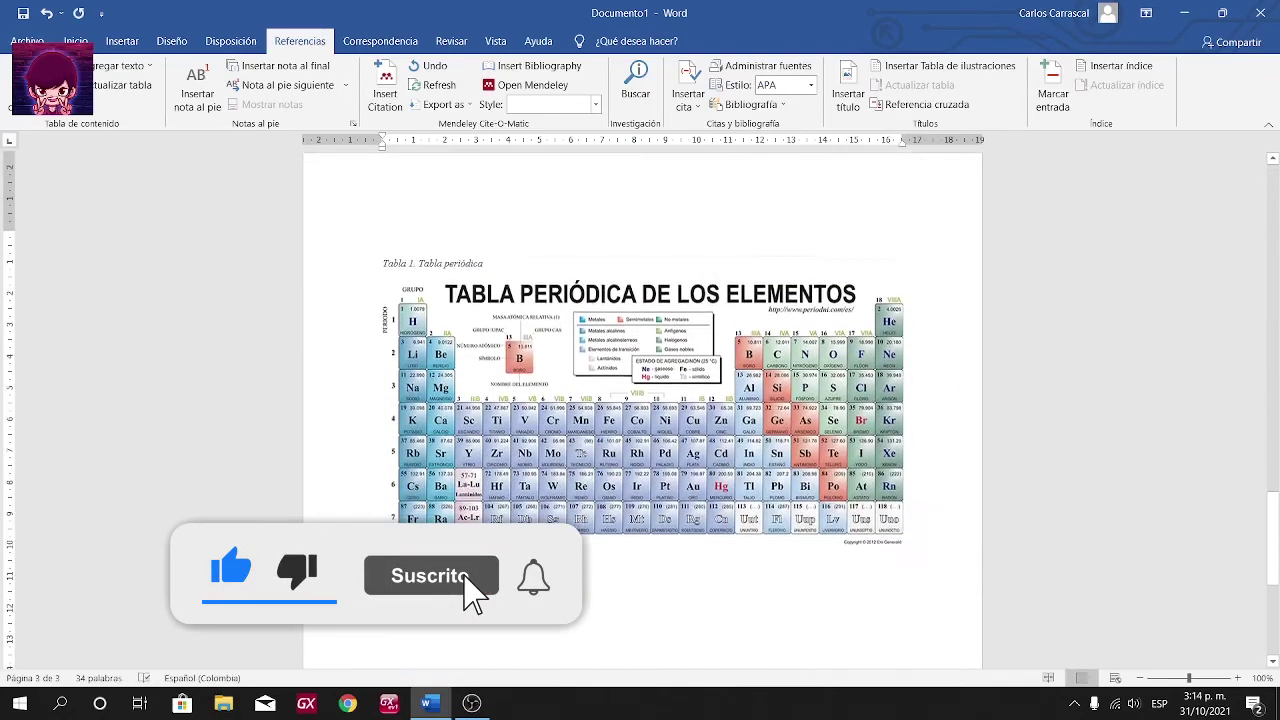
scroll(642, 400, "down", 5)
scroll(642, 400, "down", 2)
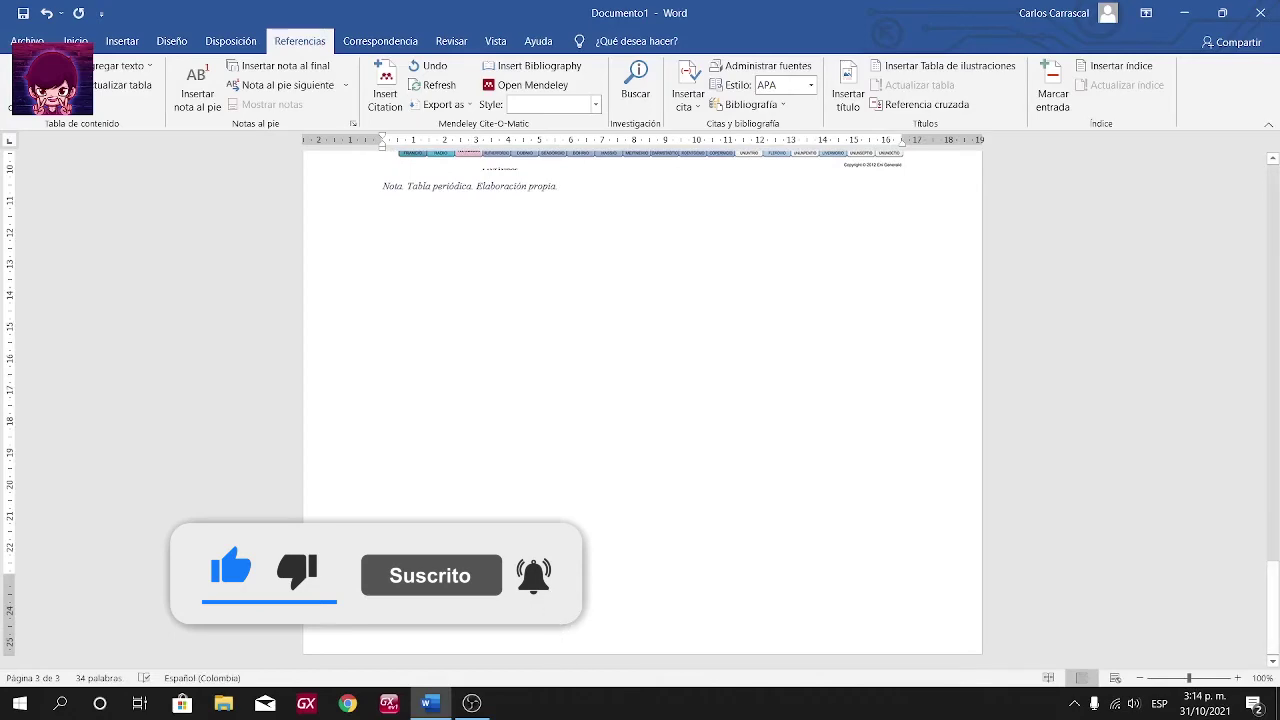
double_click(390, 645)
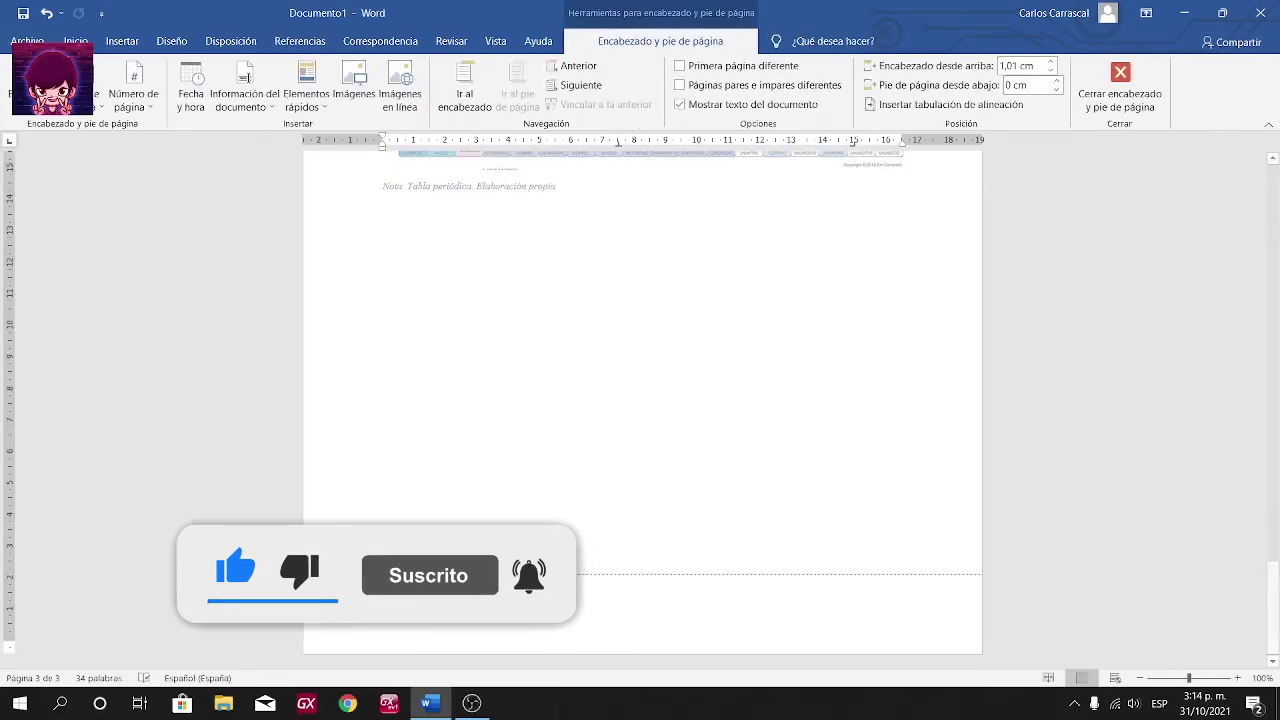
left_click(1120, 85)
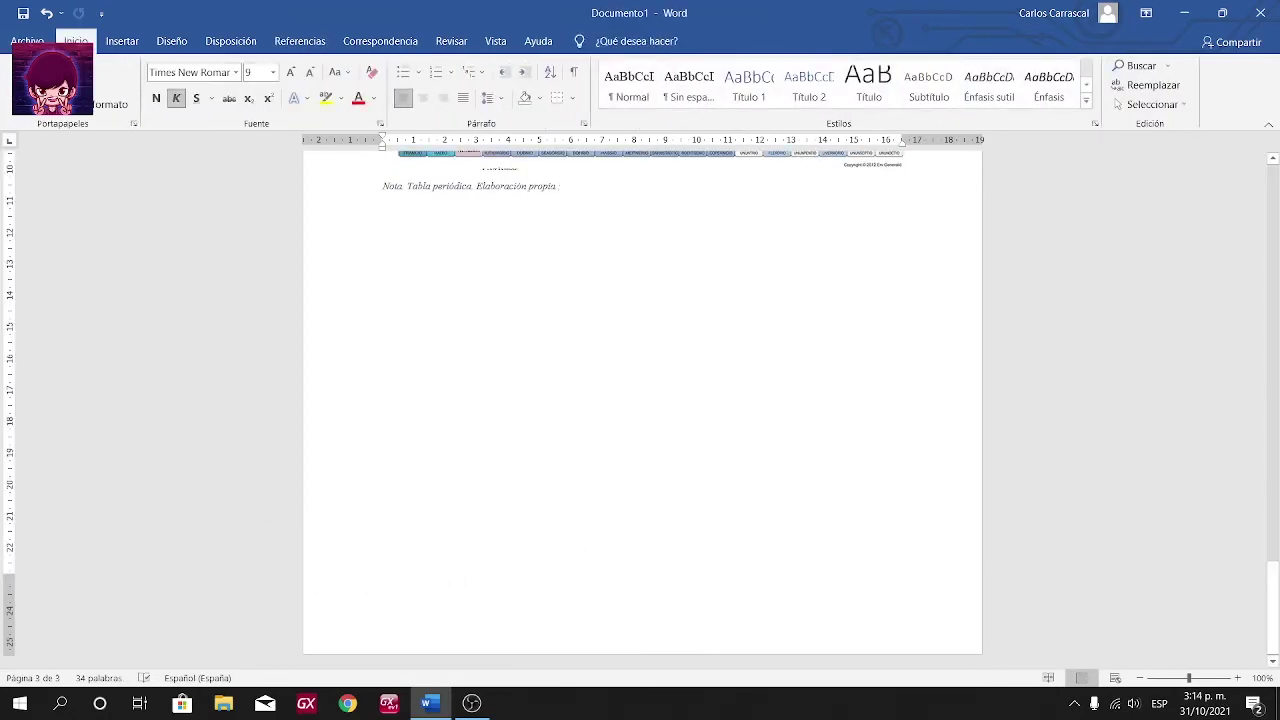
Return to page 1 and place the cursor in the Tabla 1 list entry
scroll(642, 400, "up", 6)
scroll(642, 400, "up", 5)
scroll(642, 400, "up", 5)
scroll(642, 400, "up", 5)
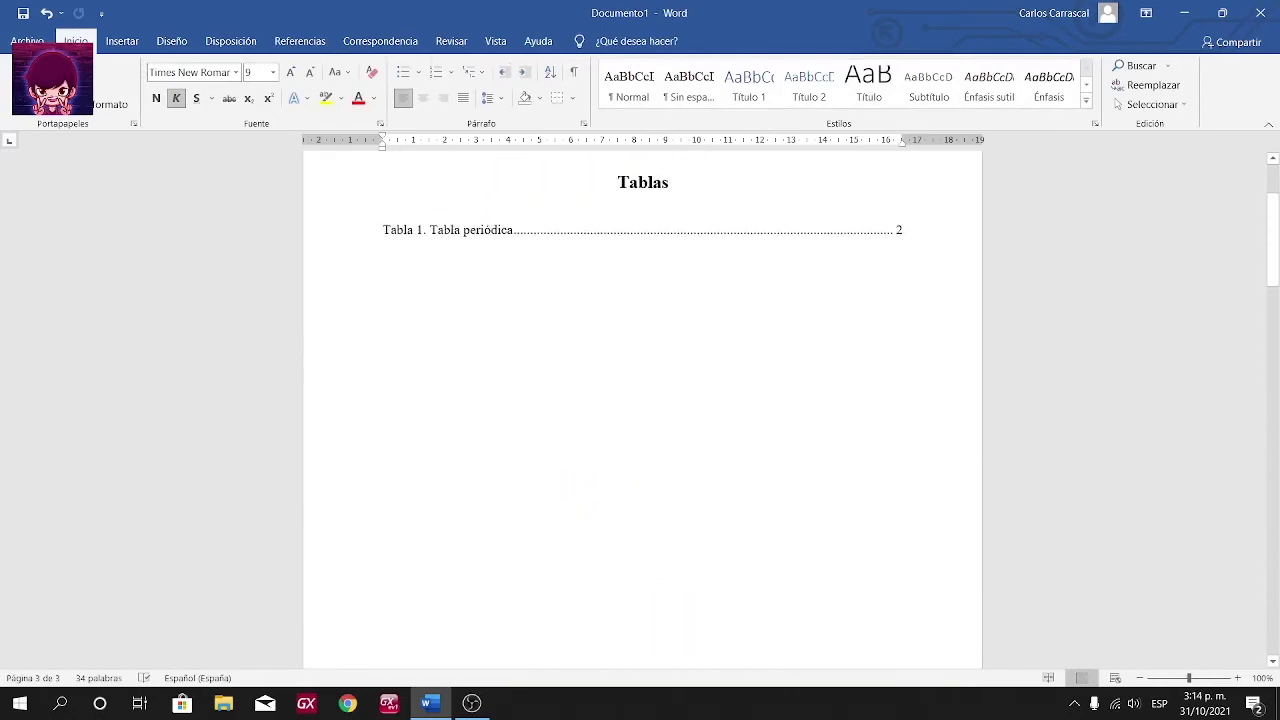
scroll(642, 400, "up", 3)
left_click(480, 381)
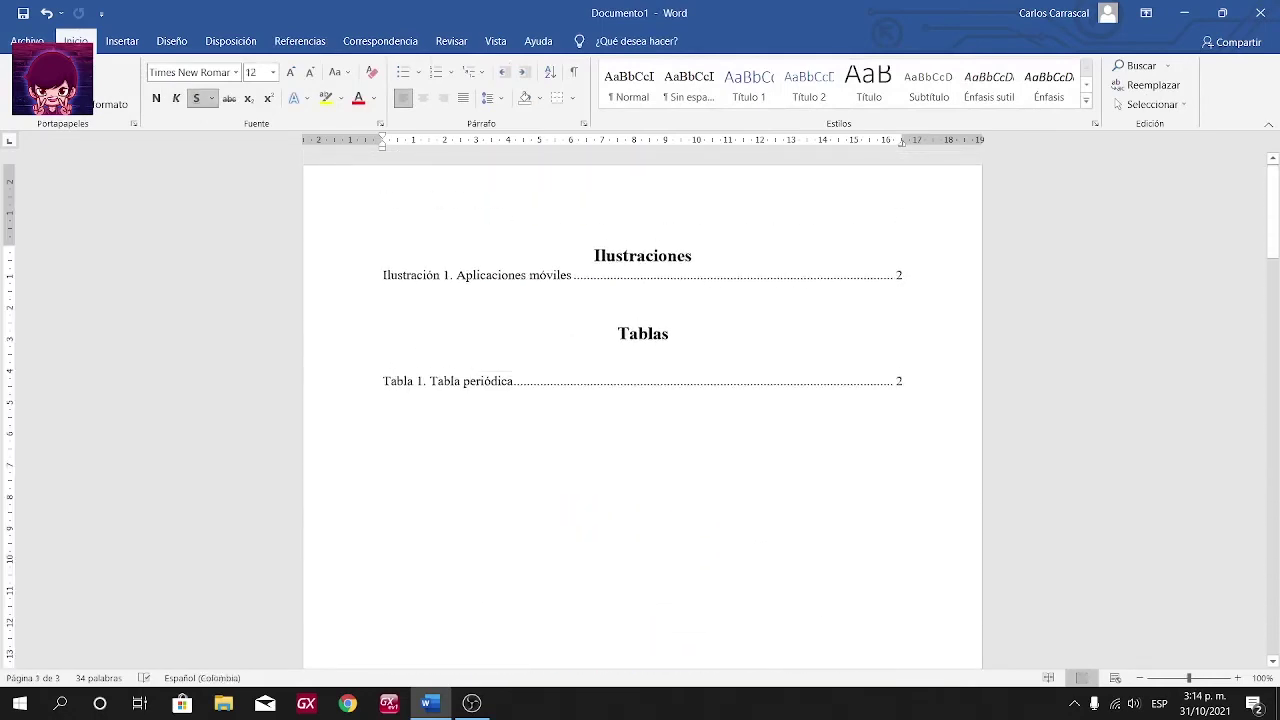
Update the entire Tablas list so 'Tabla 1. Tabla periódica' shows page 3
right_click(470, 381)
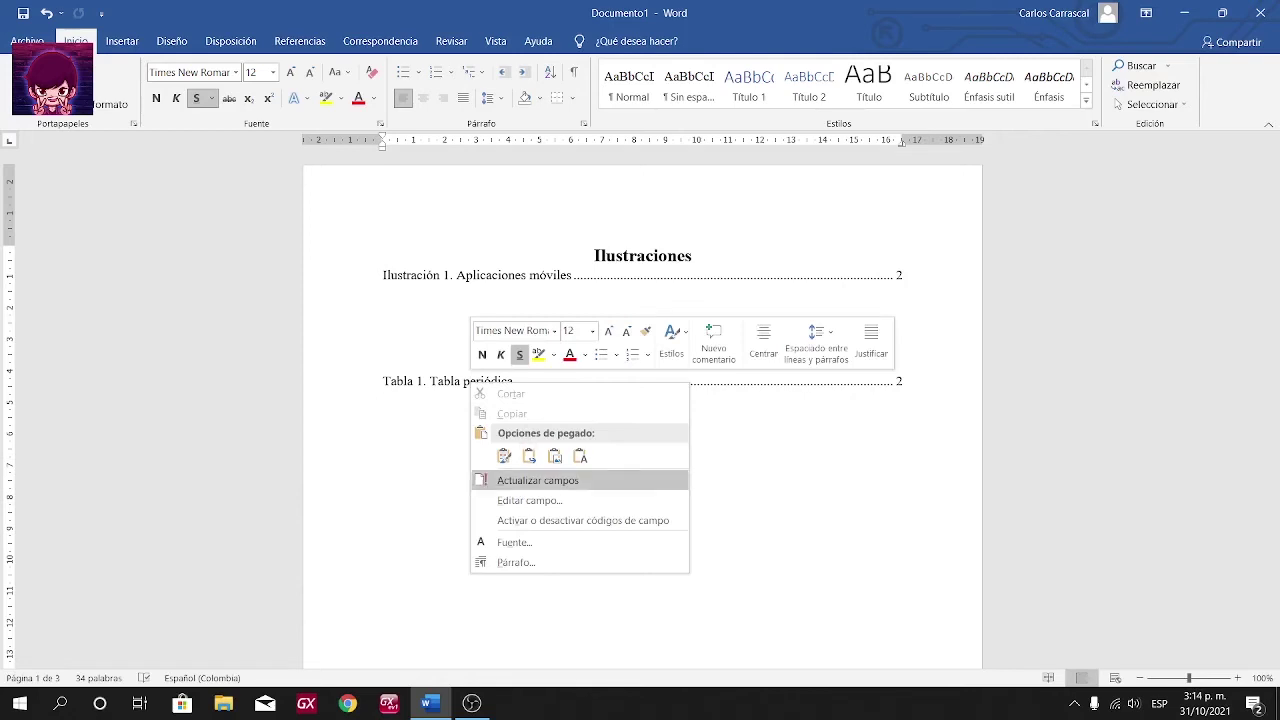
left_click(537, 480)
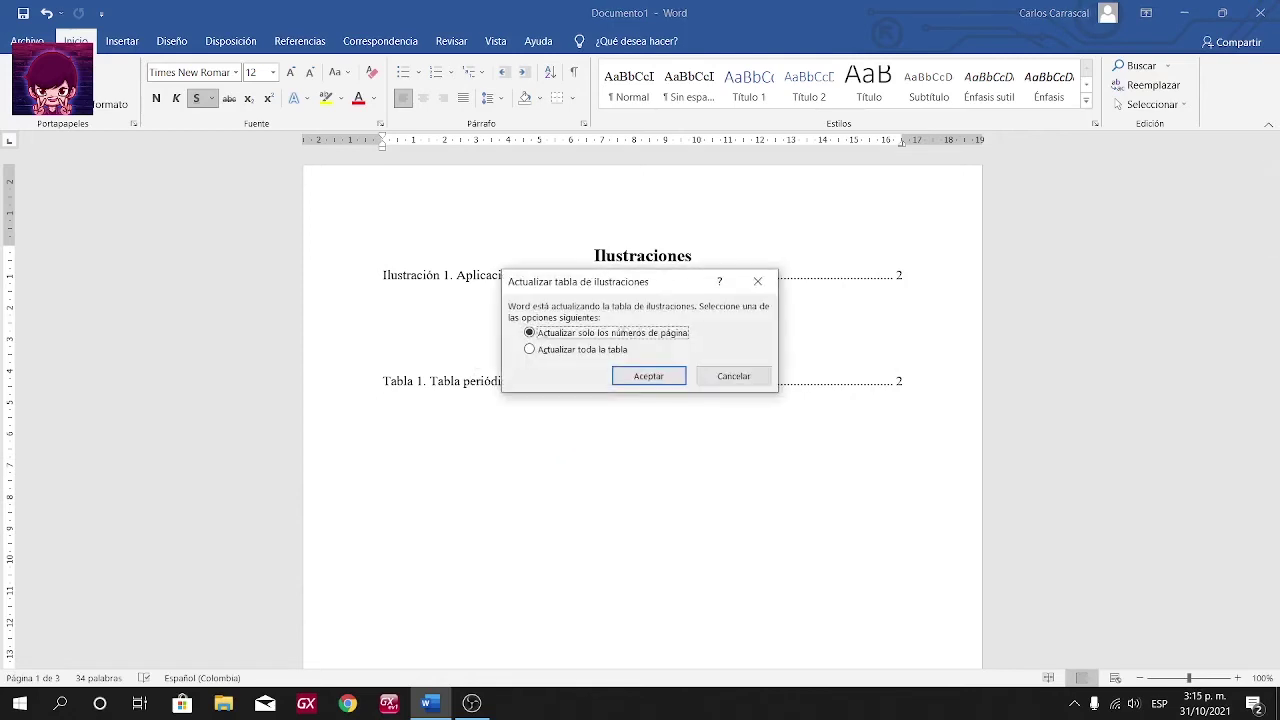
key("Down")
key("Return")
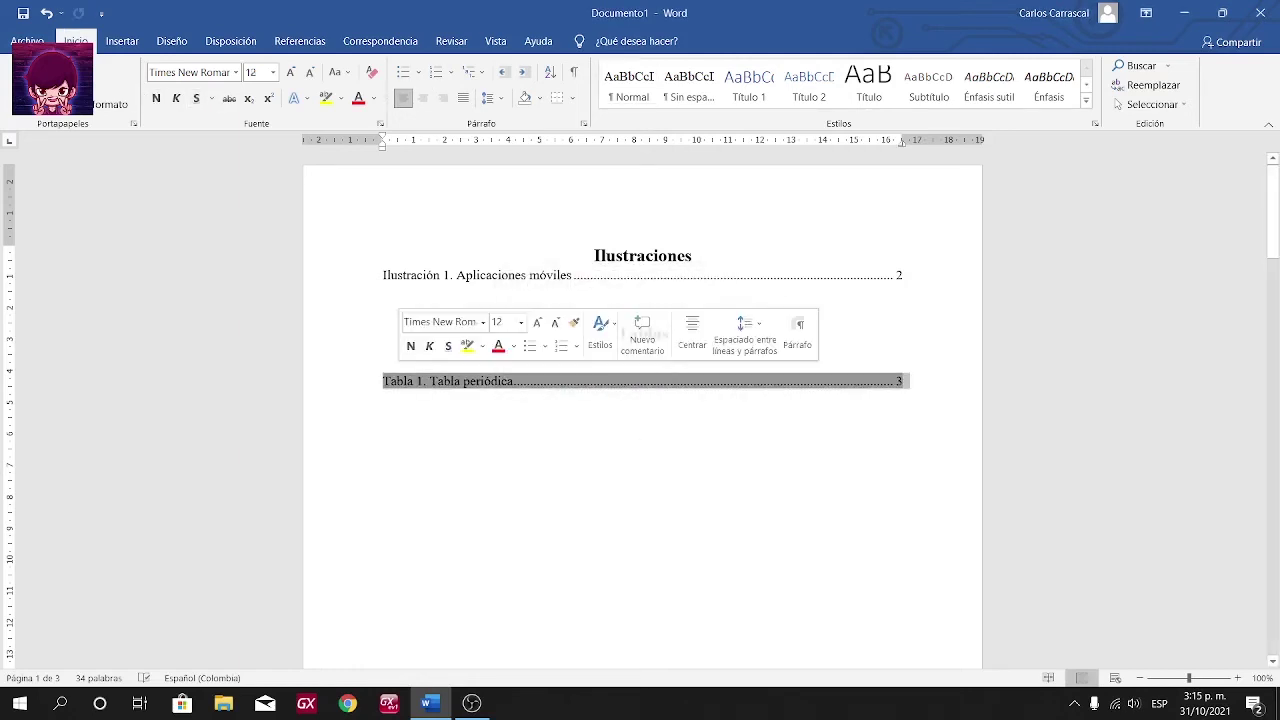
left_click(480, 275)
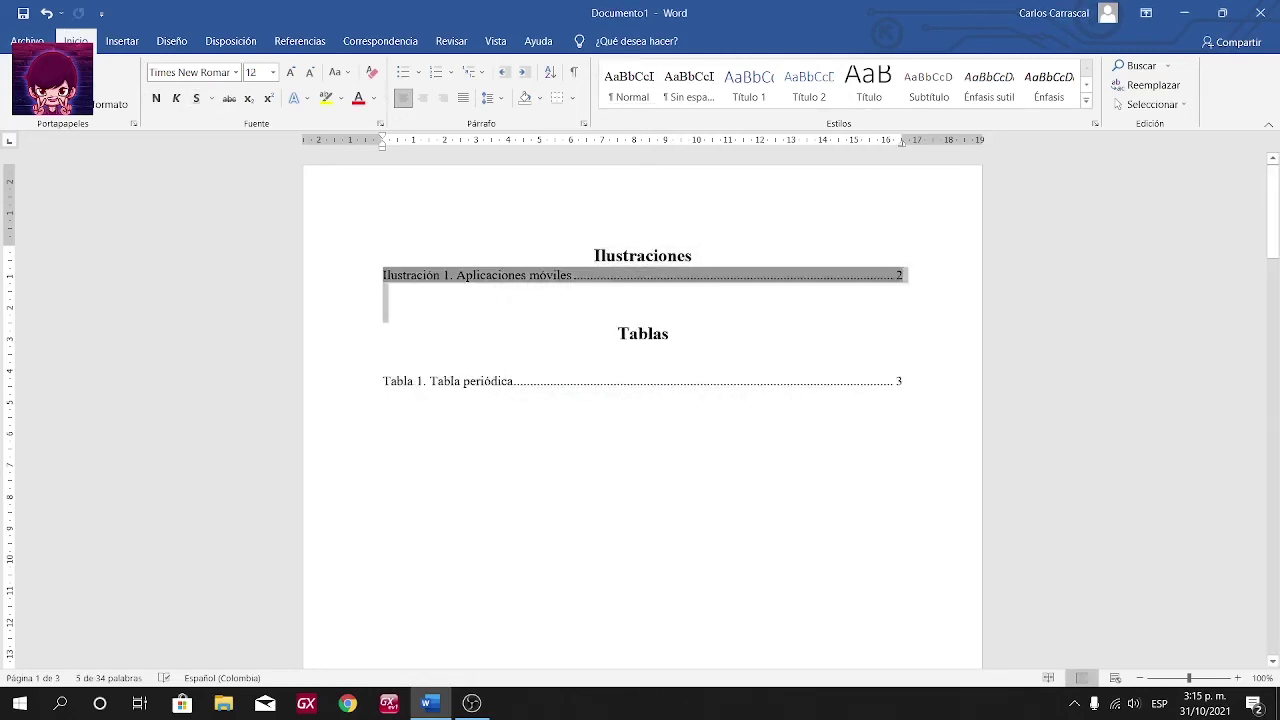
left_click(542, 489)
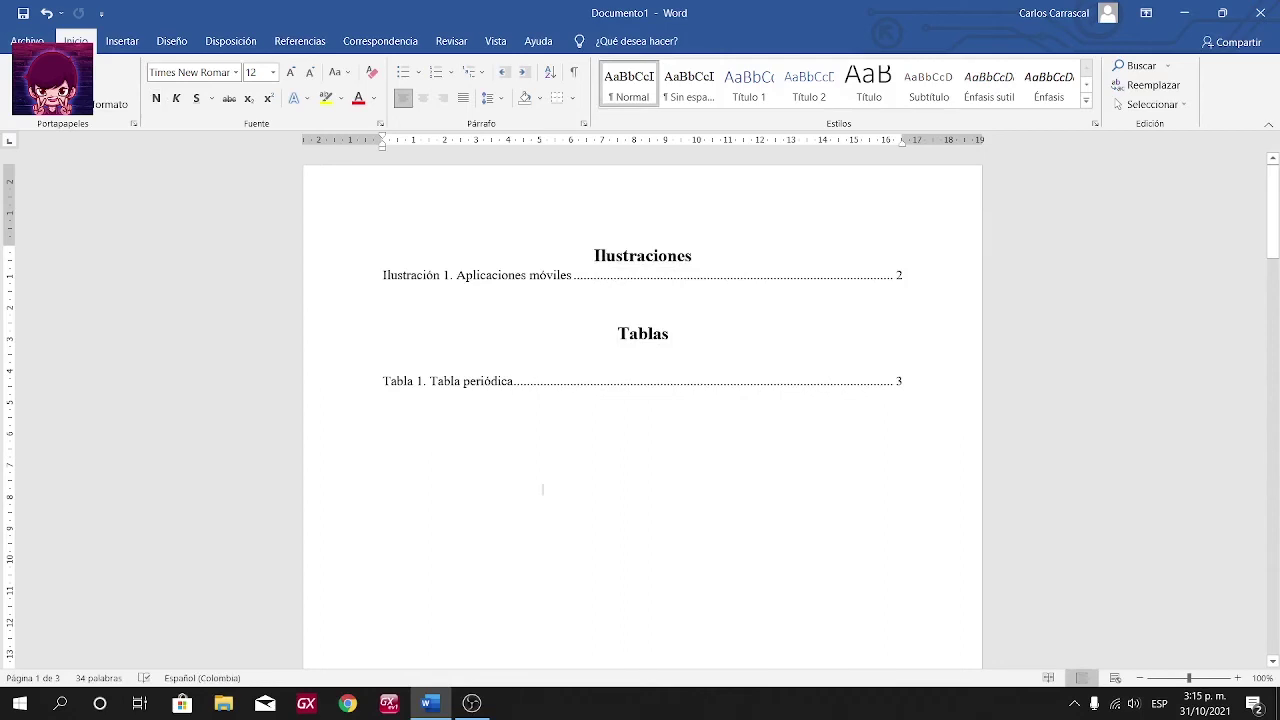
Create a new caption label 'Figuras' and close the Título dialog without inserting a caption
double_click(410, 275)
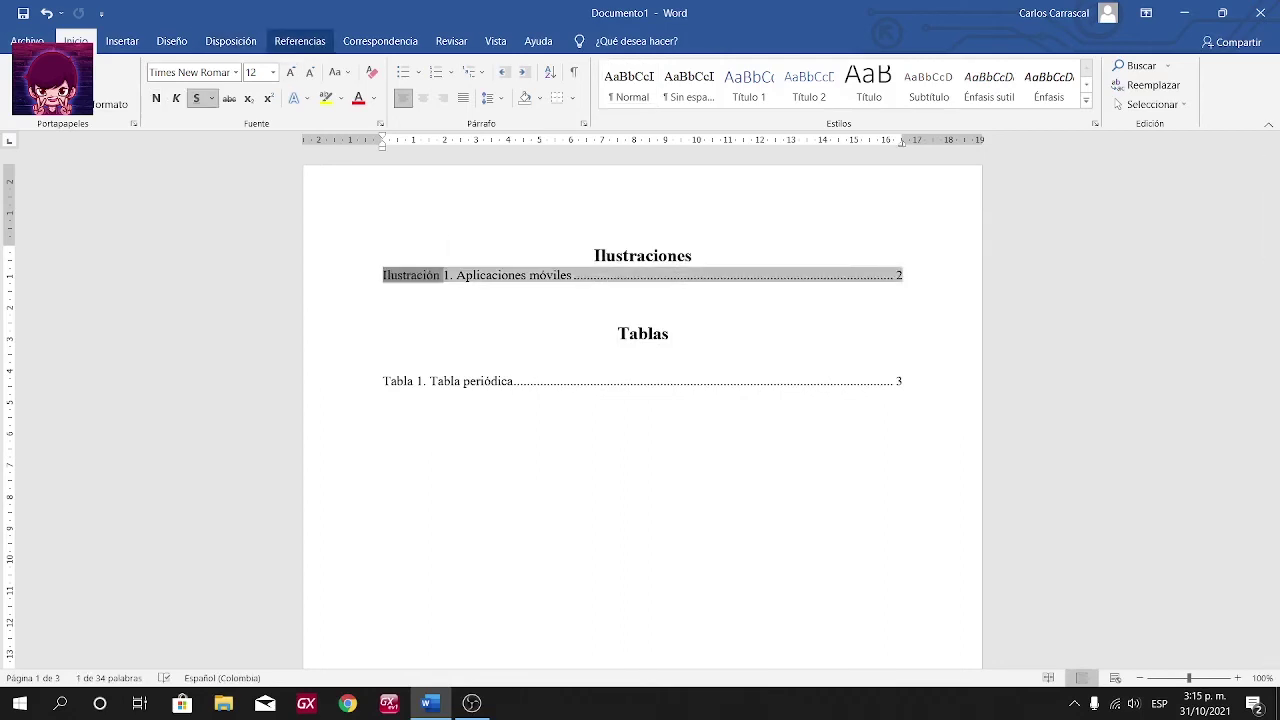
left_click(300, 41)
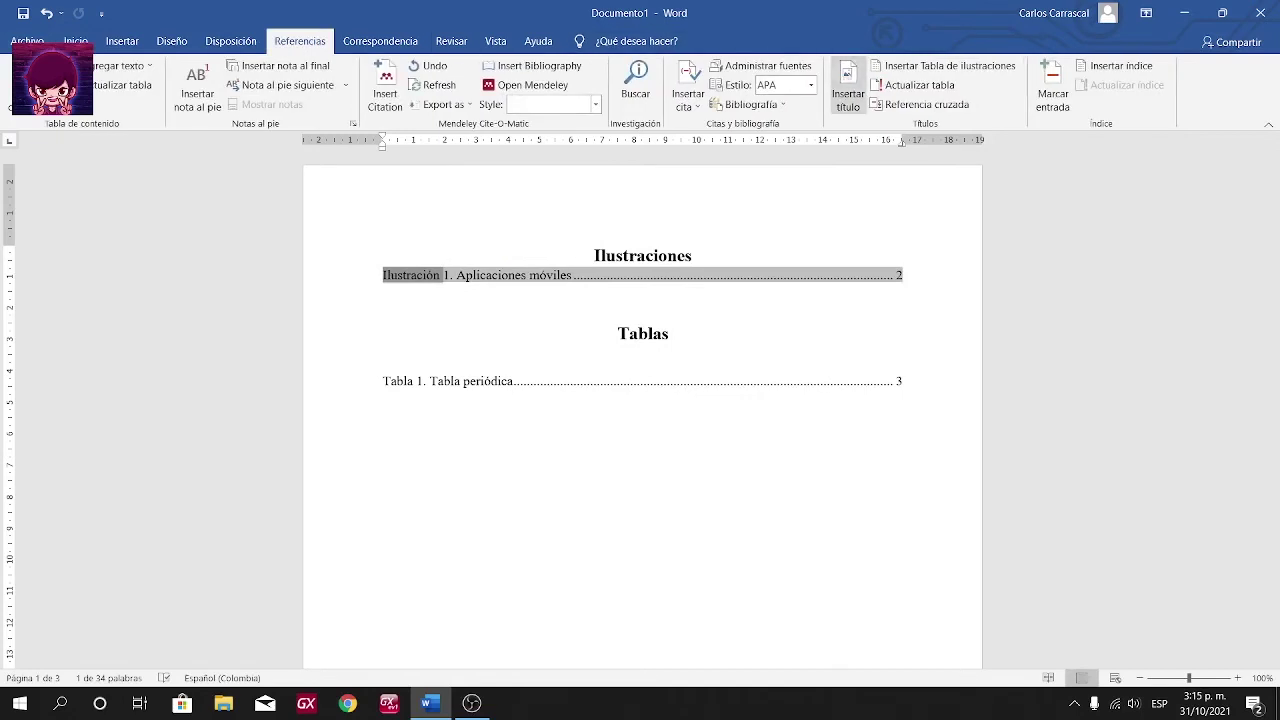
left_click(848, 85)
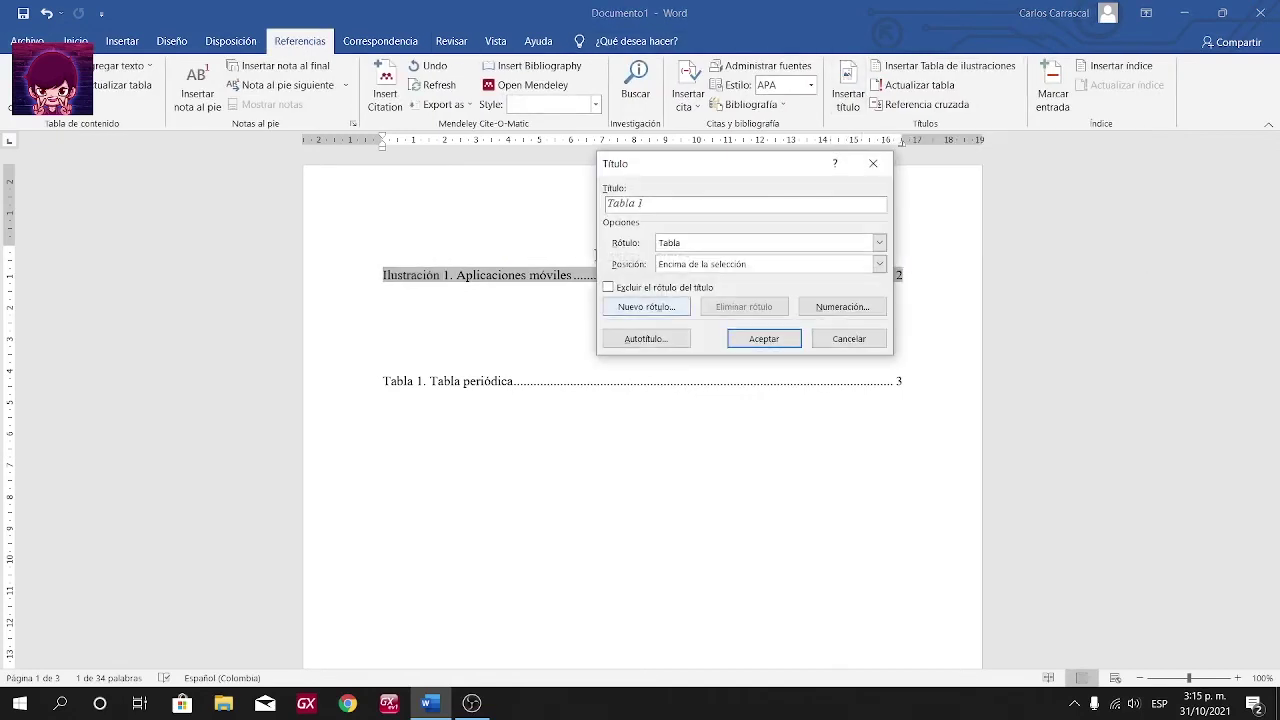
left_click(646, 306)
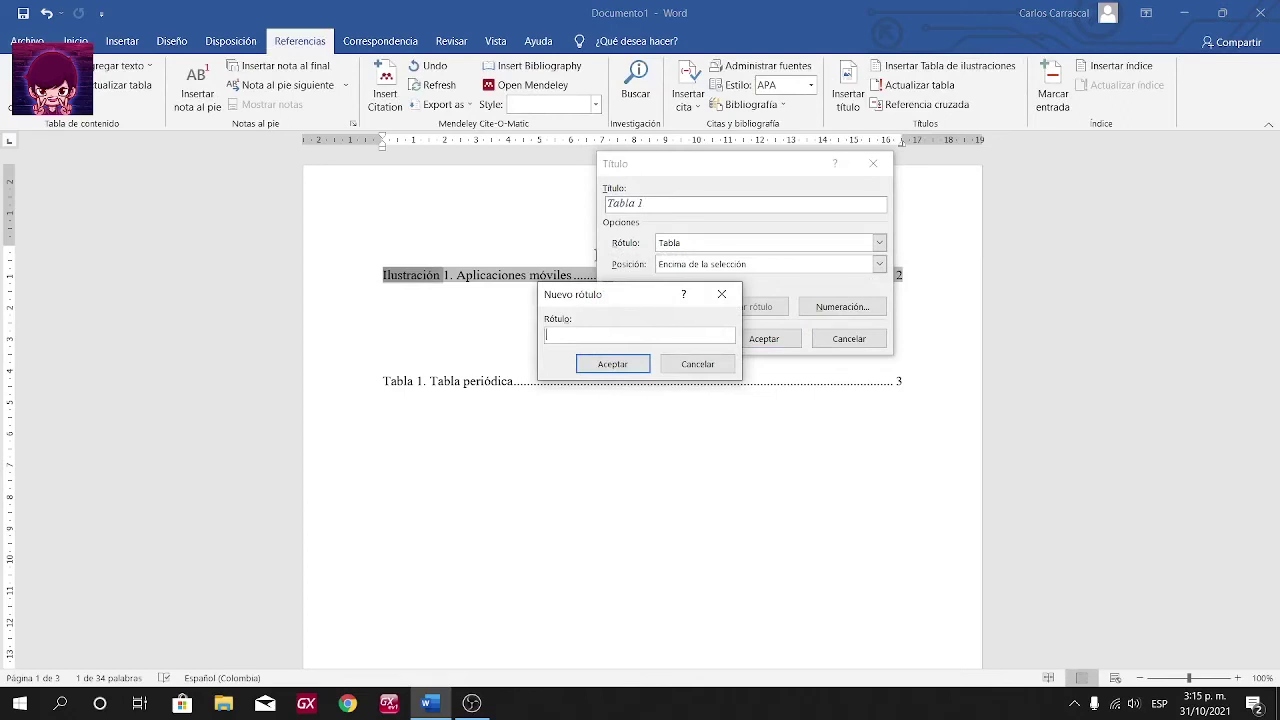
type("Fguras")
key("Return")
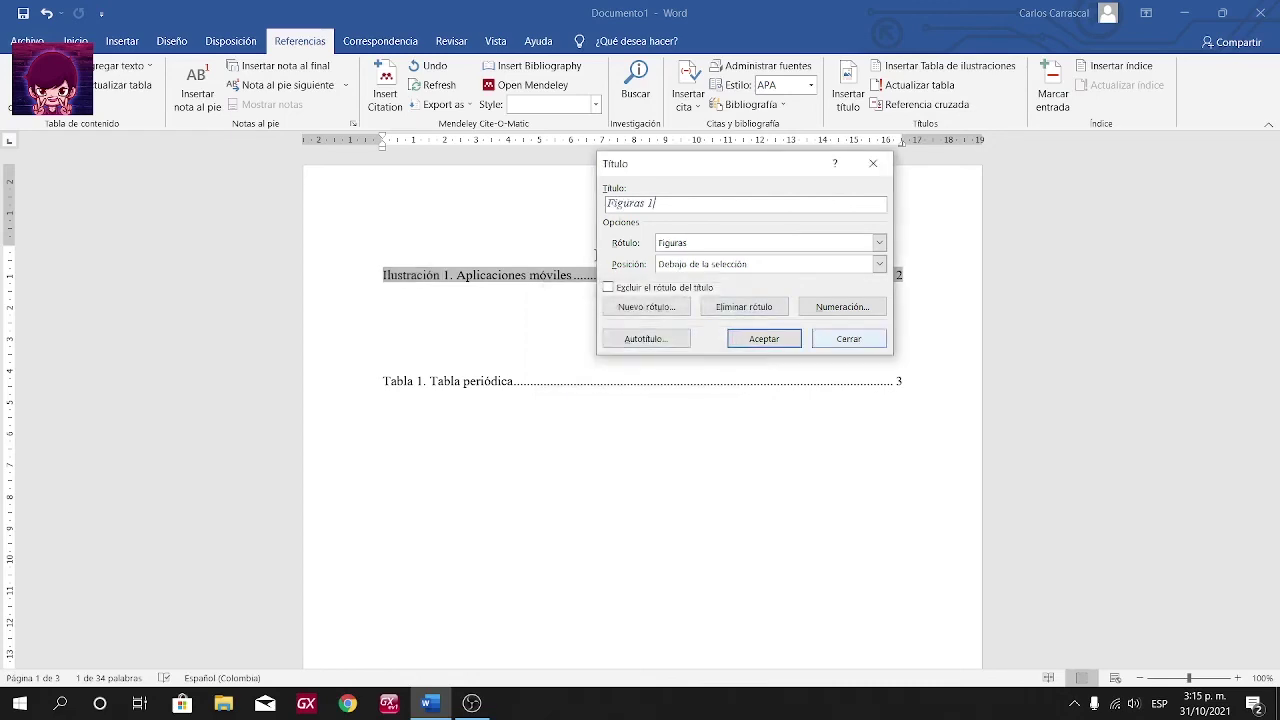
left_click(848, 339)
Check that Figuras appears among the caption labels, then close the dialog without inserting a caption
scroll(643, 400, "down", 5)
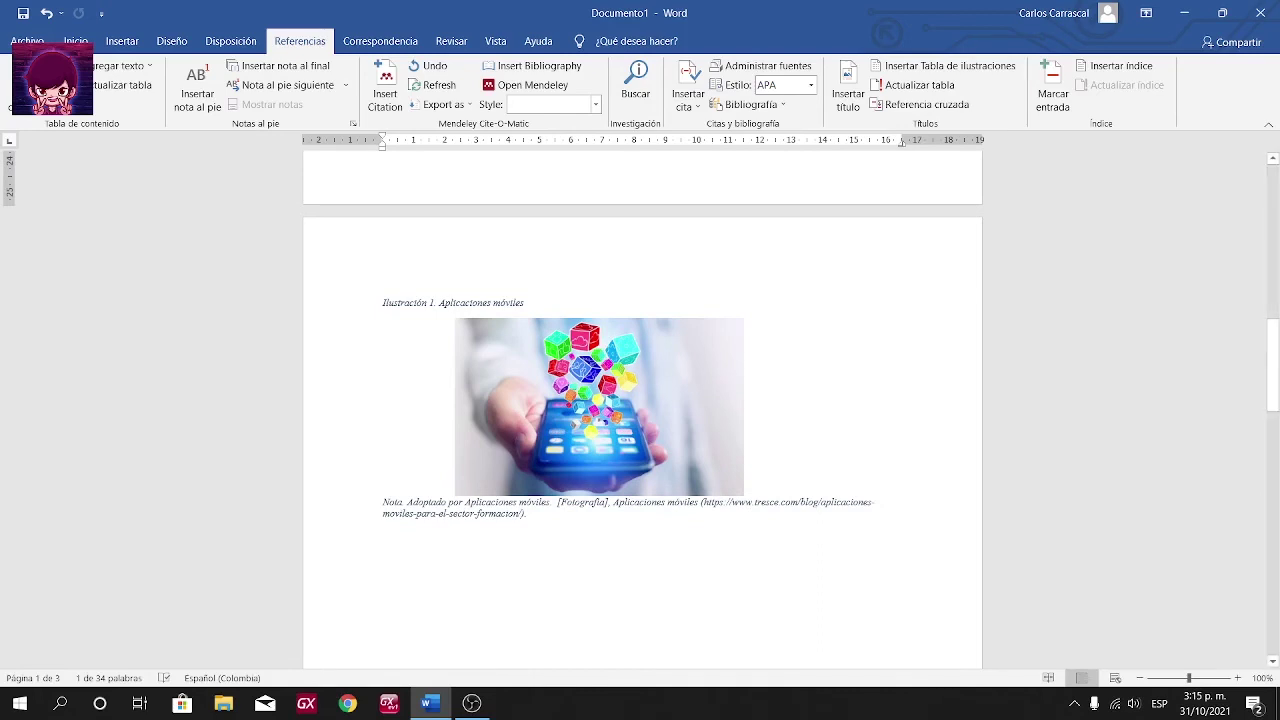
scroll(643, 400, "up", 2)
left_click(848, 95)
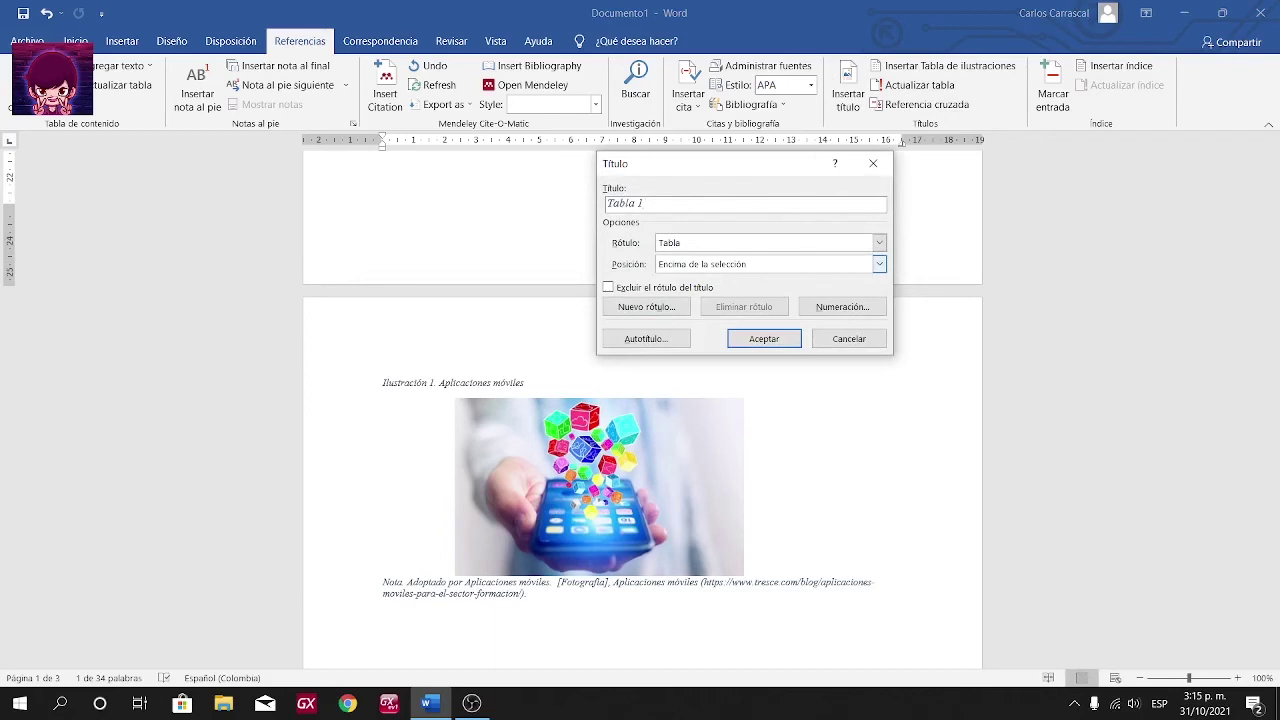
left_click(879, 242)
left_click(700, 268)
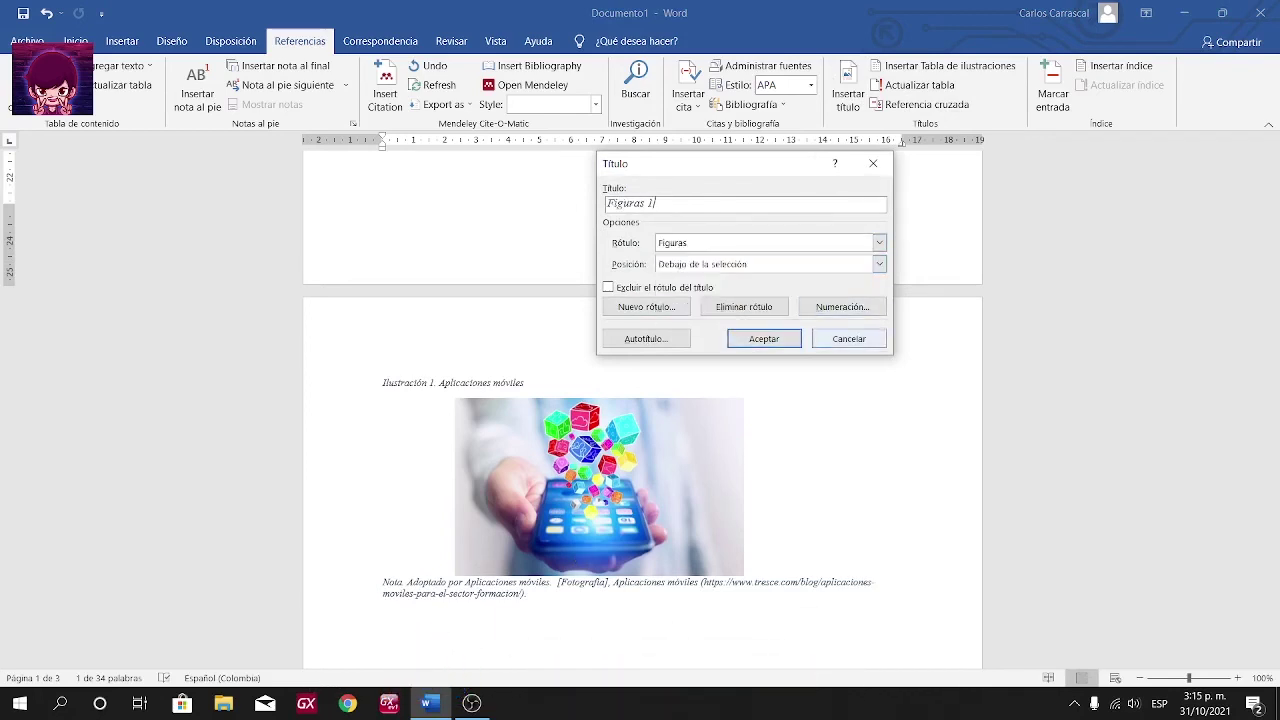
left_click(873, 163)
scroll(873, 300, "up", 8)
scroll(642, 400, "up", 3)
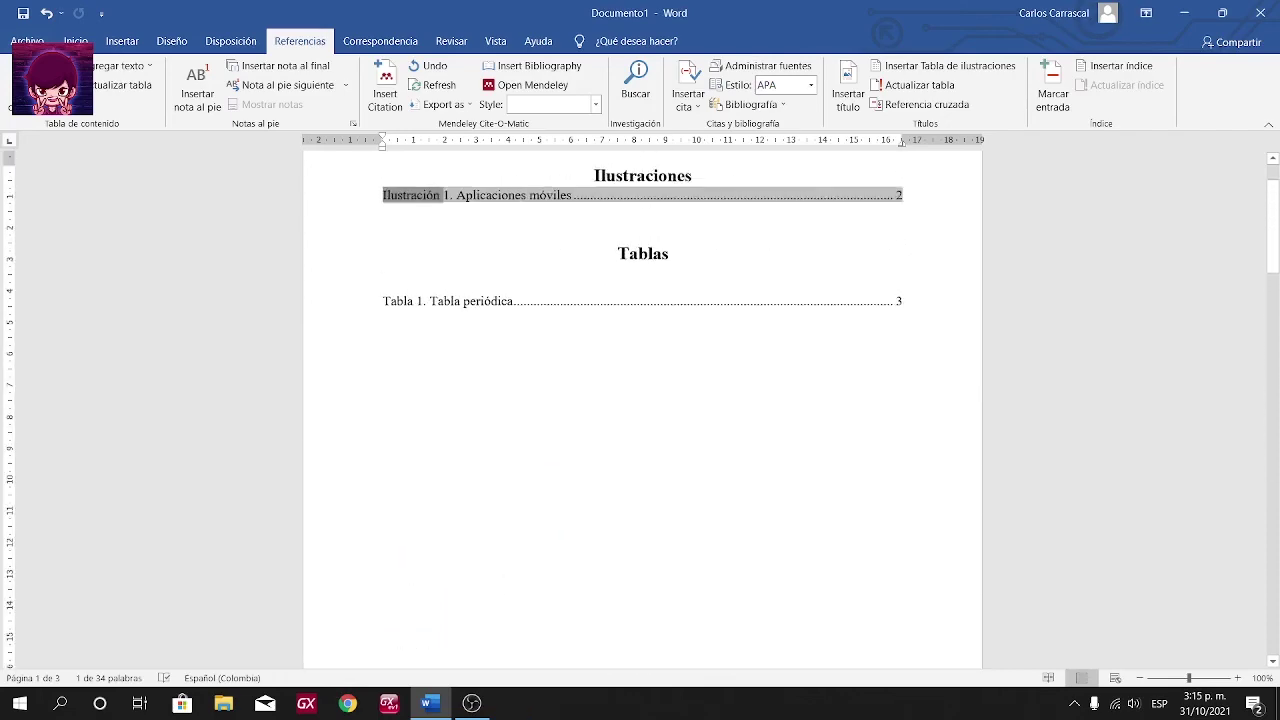
left_click(384, 443)
left_click(900, 65)
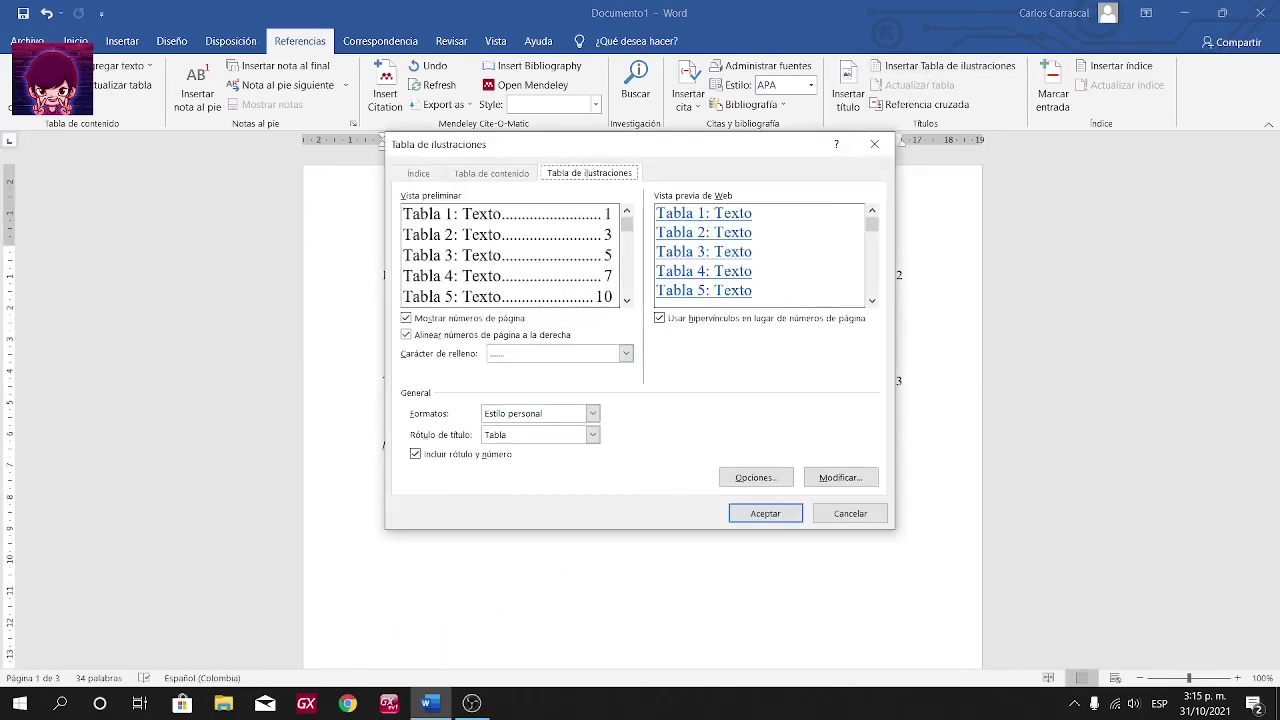
left_click(593, 434)
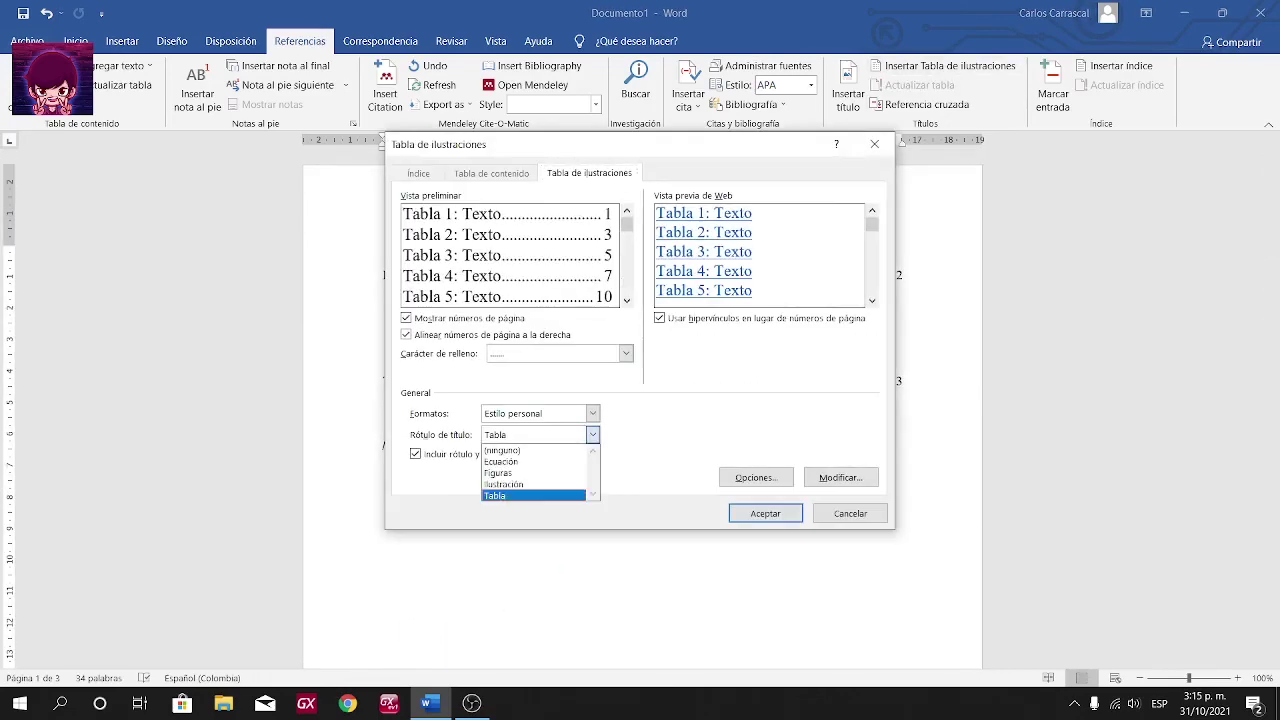
left_click(520, 458)
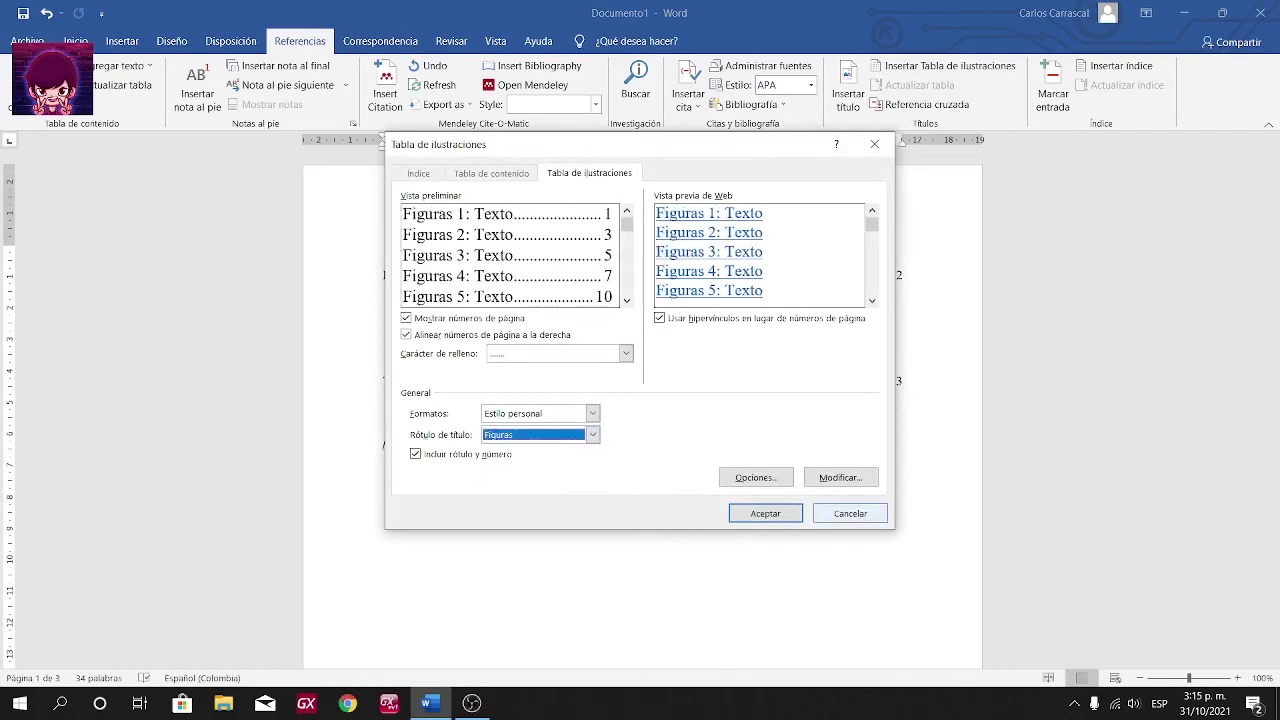
left_click(765, 513)
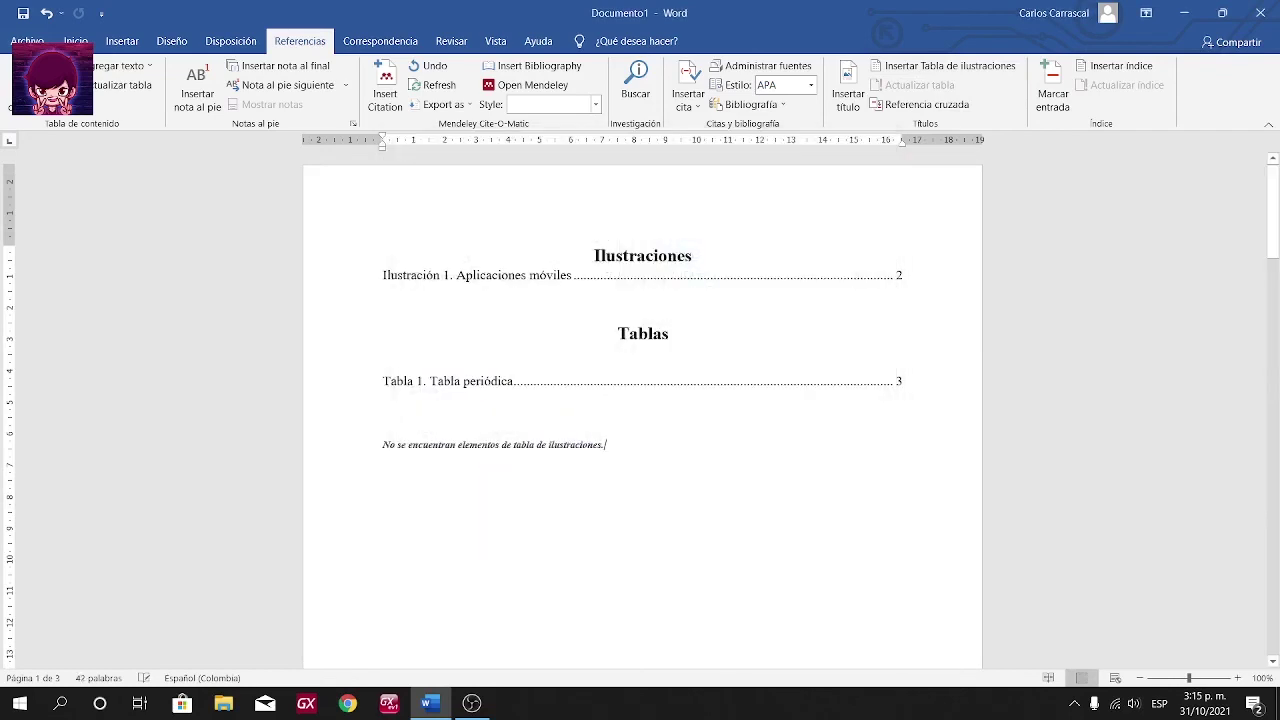
left_click(490, 445)
key("Delete")
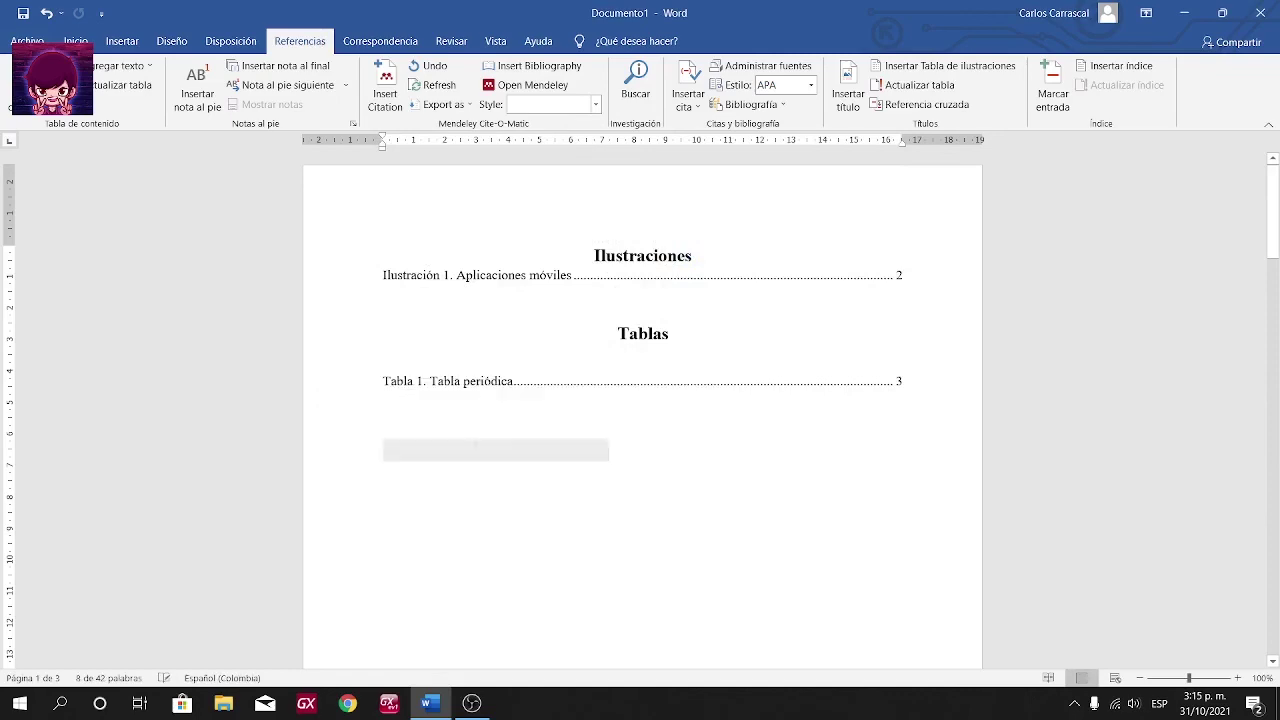
left_click(930, 66)
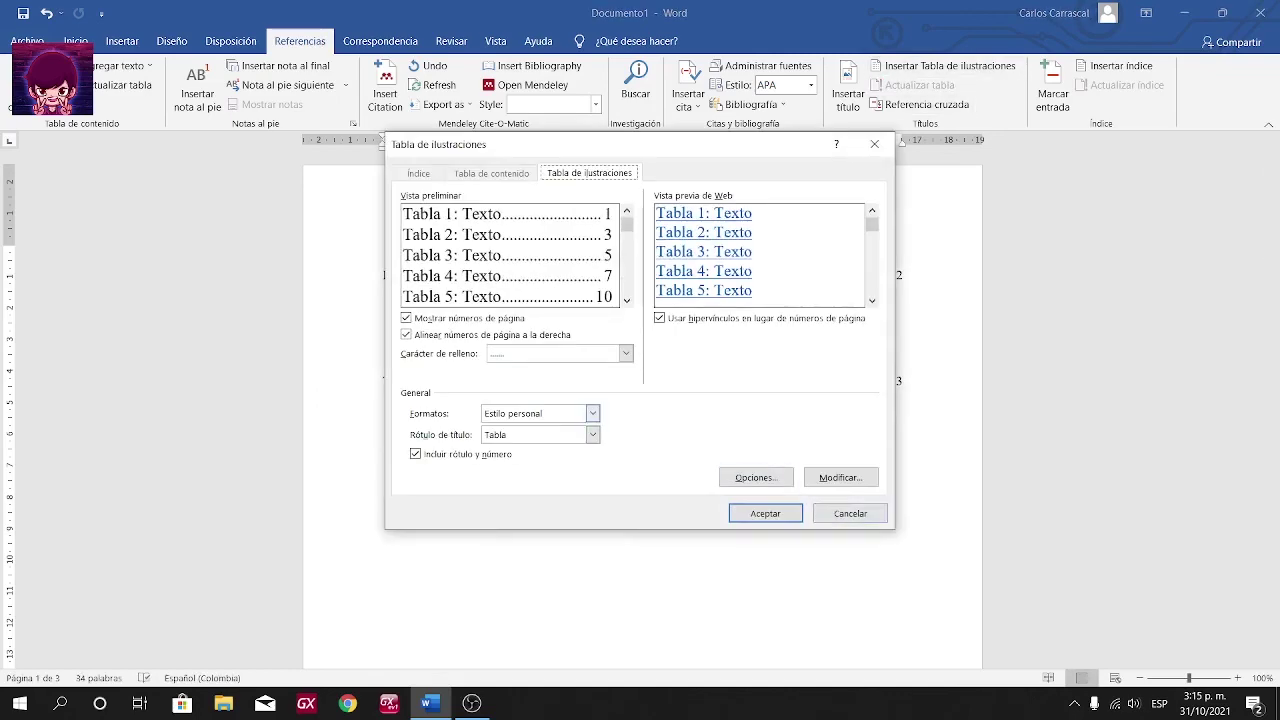
left_click(850, 513)
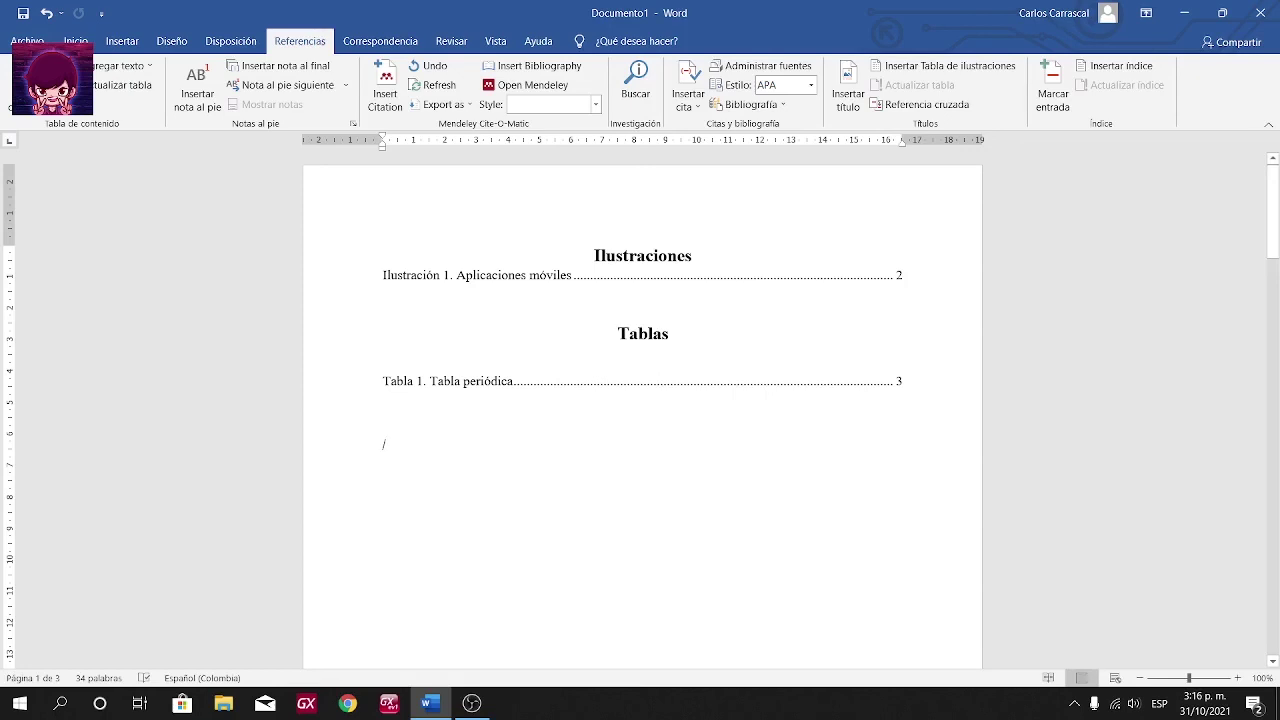
mouse_move(471, 703)
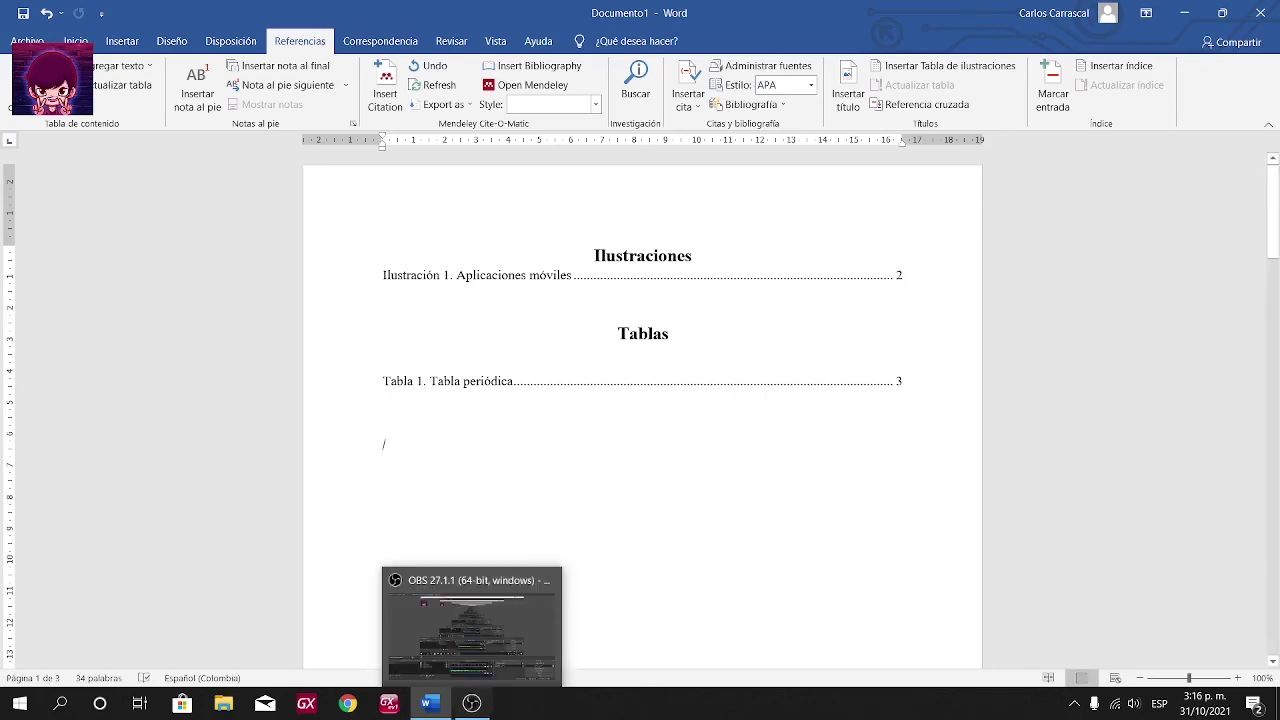